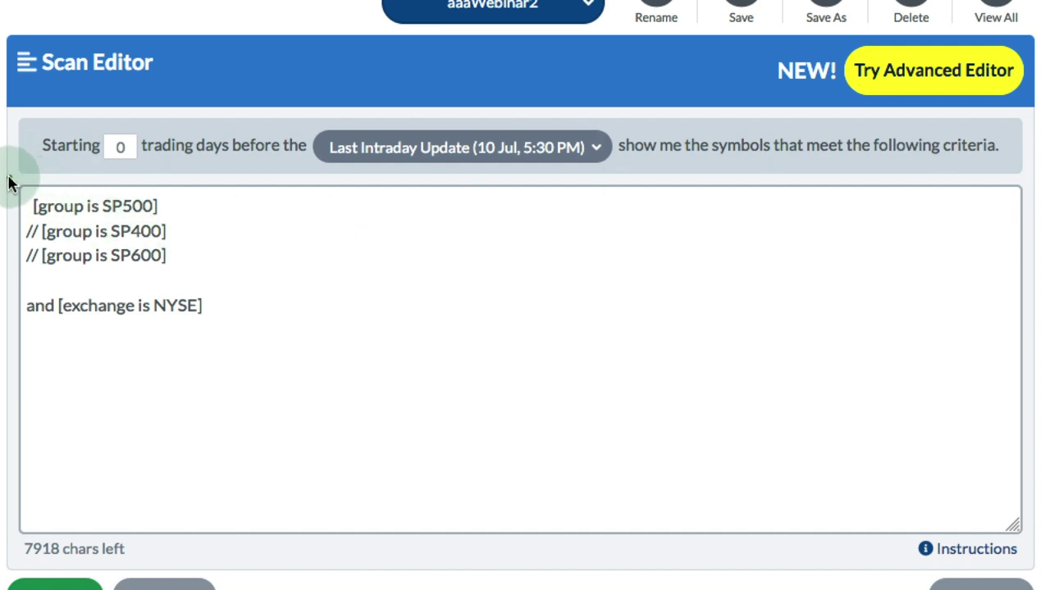
drag(85, 250, 273, 341)
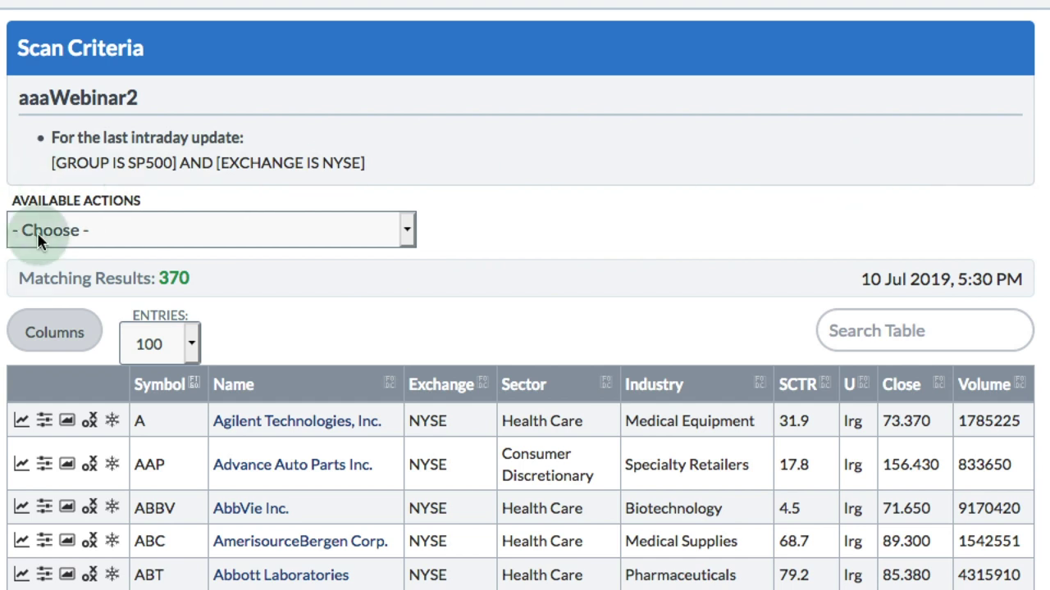
mouse_move(6, 240)
mouse_down()
mouse_move(133, 288)
mouse_move(238, 307)
mouse_up()
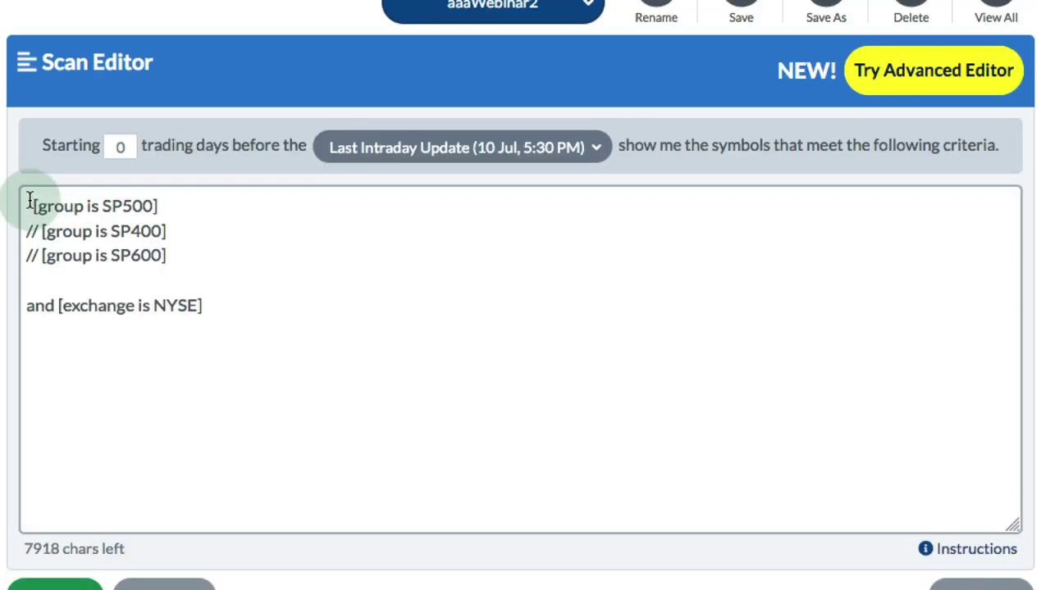
Comment out [group is SP500], activate [group is SP400], and run the scan for 268 NYSE matches.
click(29, 203)
text(//)
key(Down)
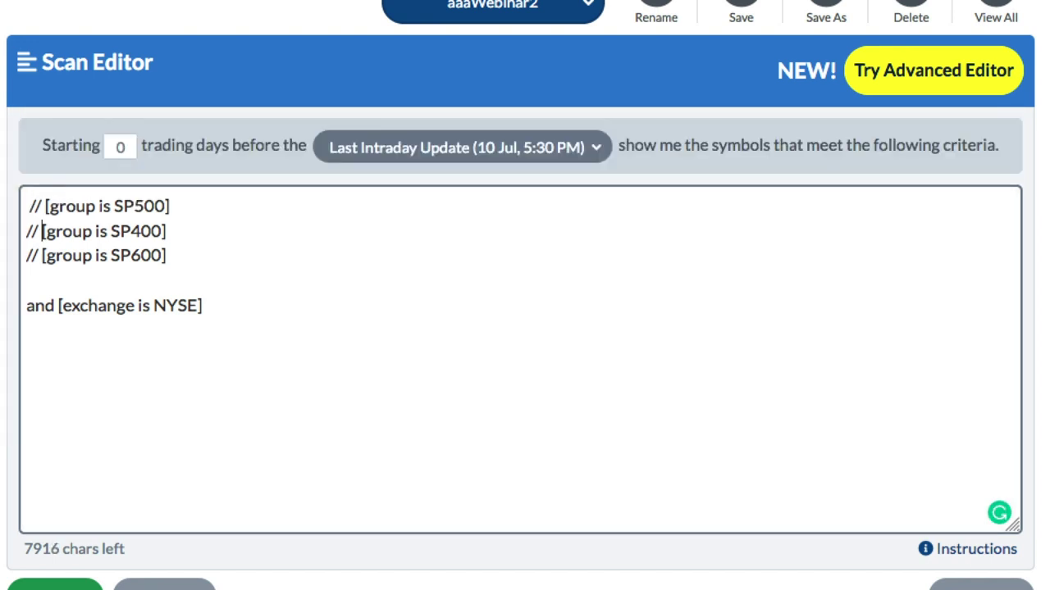
key(BackSpace)
key(BackSpace)
key(BackSpace)
click(131, 343)
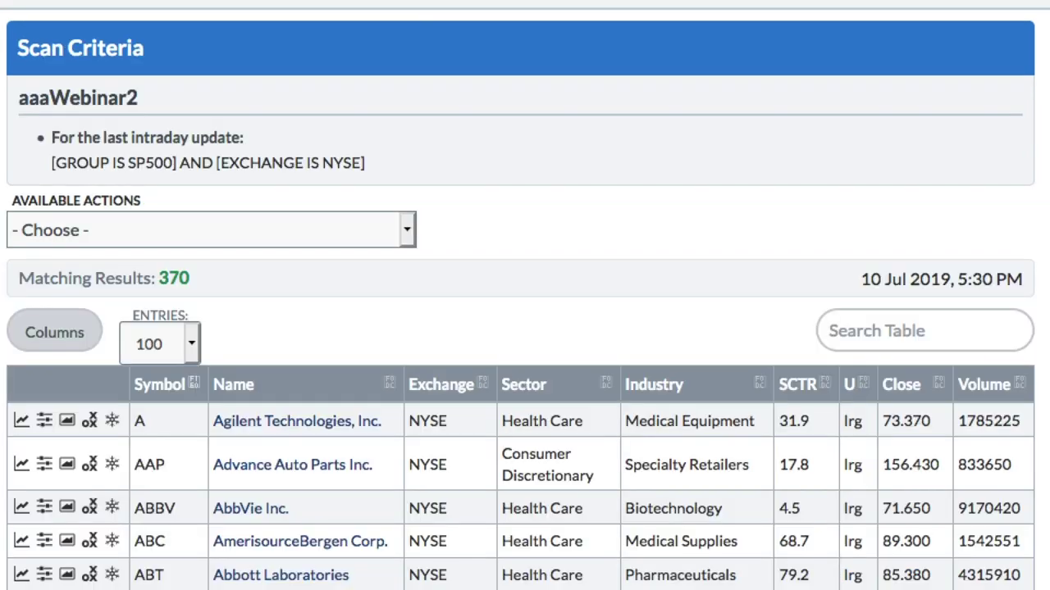
click(654, 148)
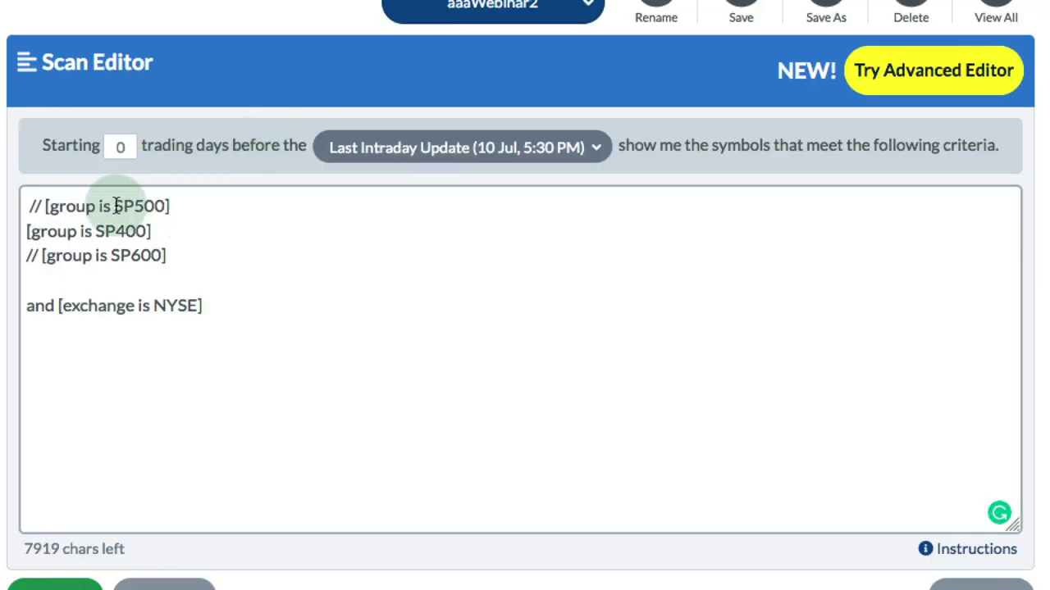
Comment out [group is SP400], uncomment [group is SP600], and run the scan for 281 matches.
click(23, 231)
text(//)
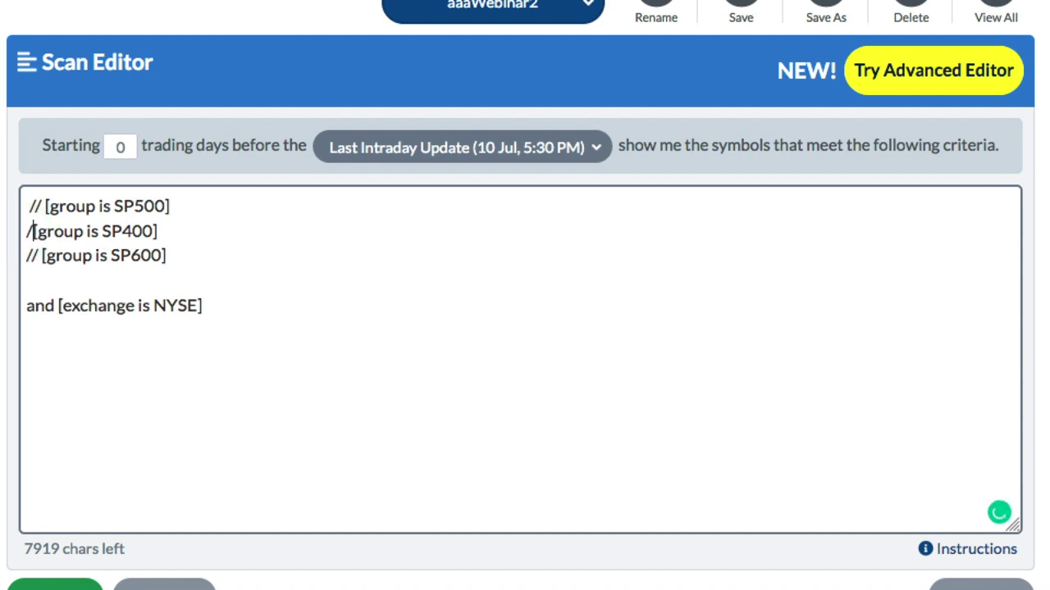
key(Down)
key(BackSpace)
key(BackSpace)
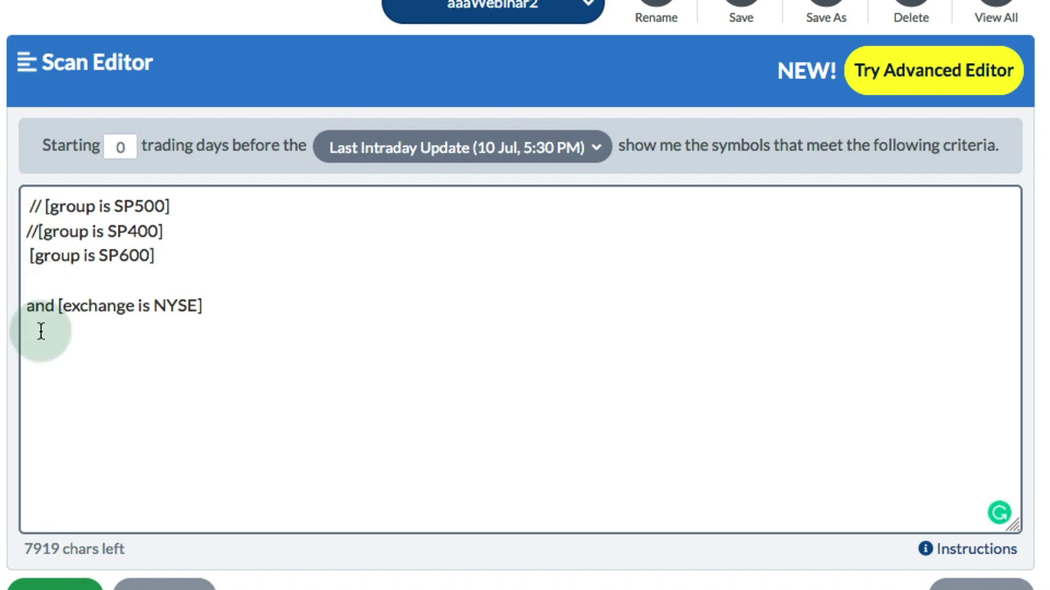
click(56, 584)
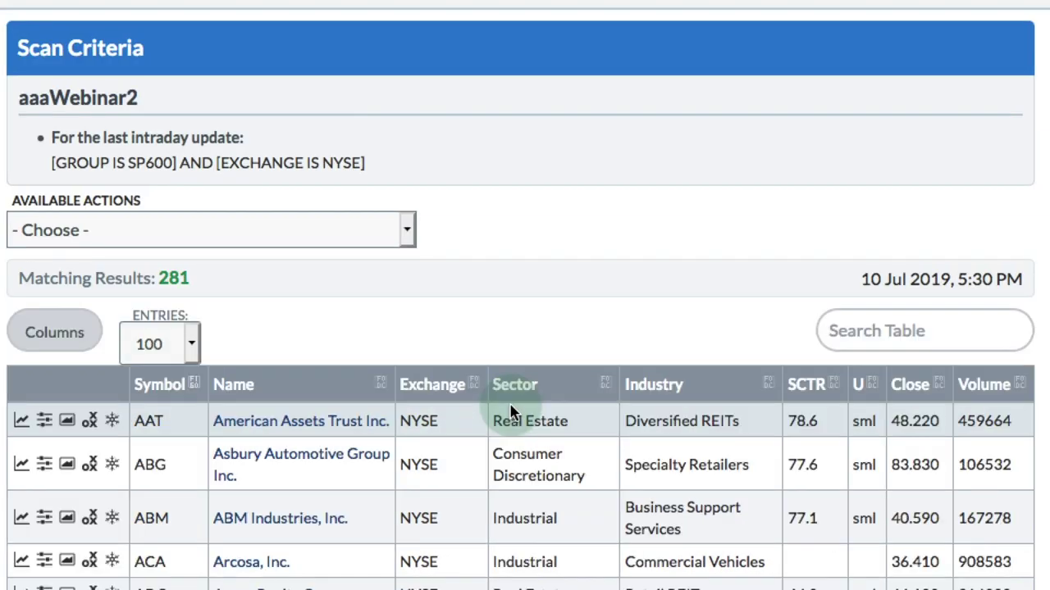
scroll(510, 411, down, 2)
scroll(510, 410, up, 1)
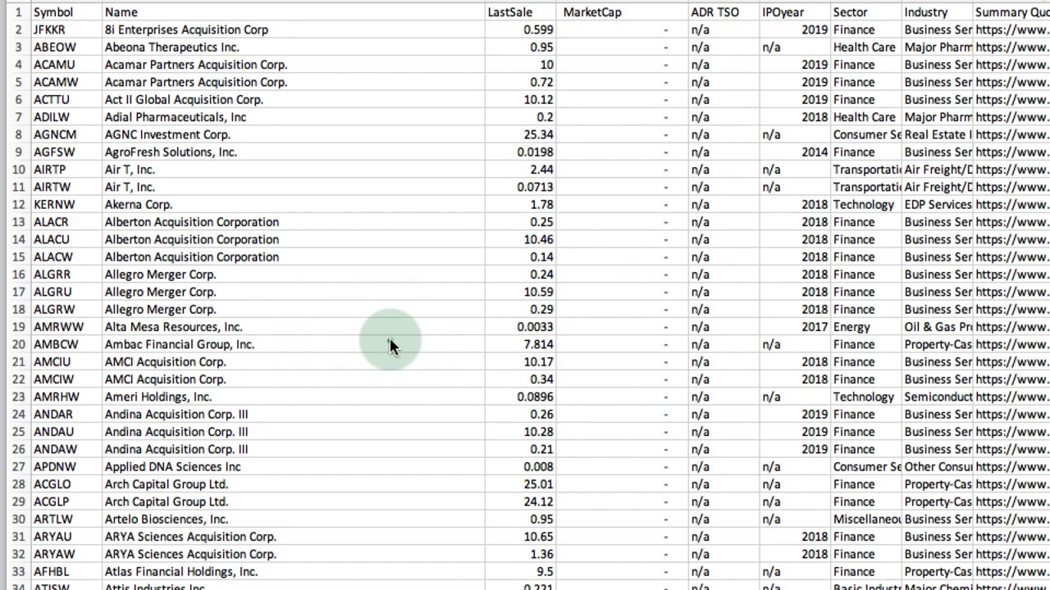
Delete rows 2–275, the companies with no market cap, from the top of the list.
scroll(390, 338, down, 2)
scroll(389, 338, down, 2)
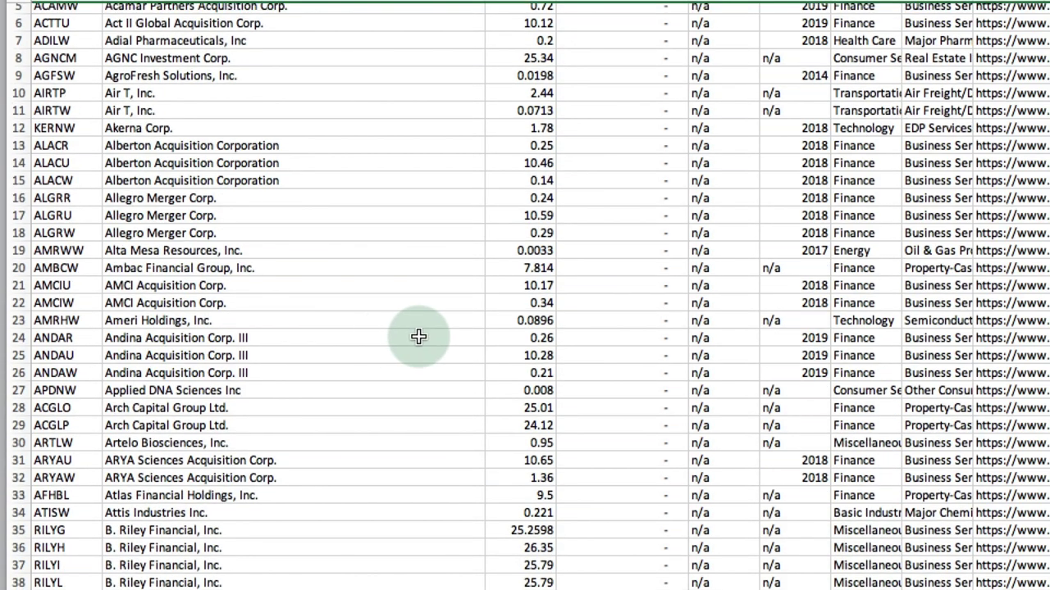
scroll(390, 337, down, 20)
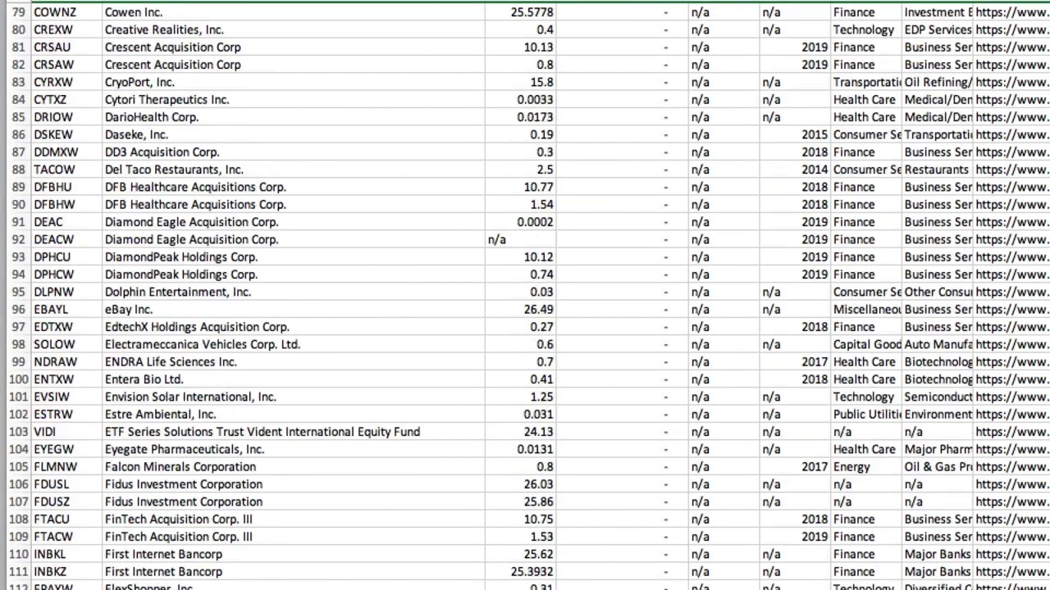
scroll(390, 338, down, 8)
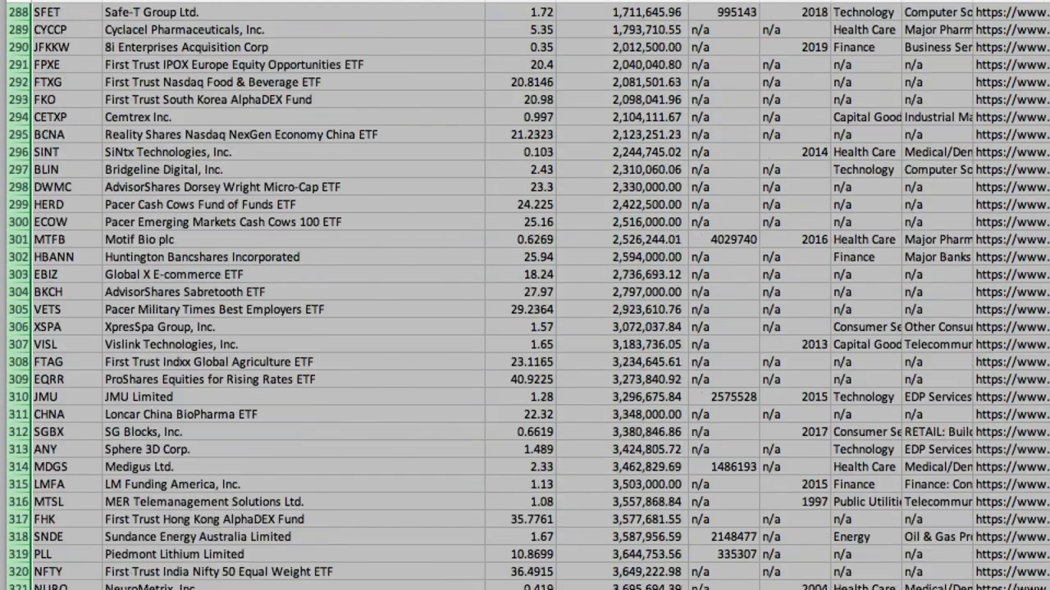
scroll(390, 338, up, 6)
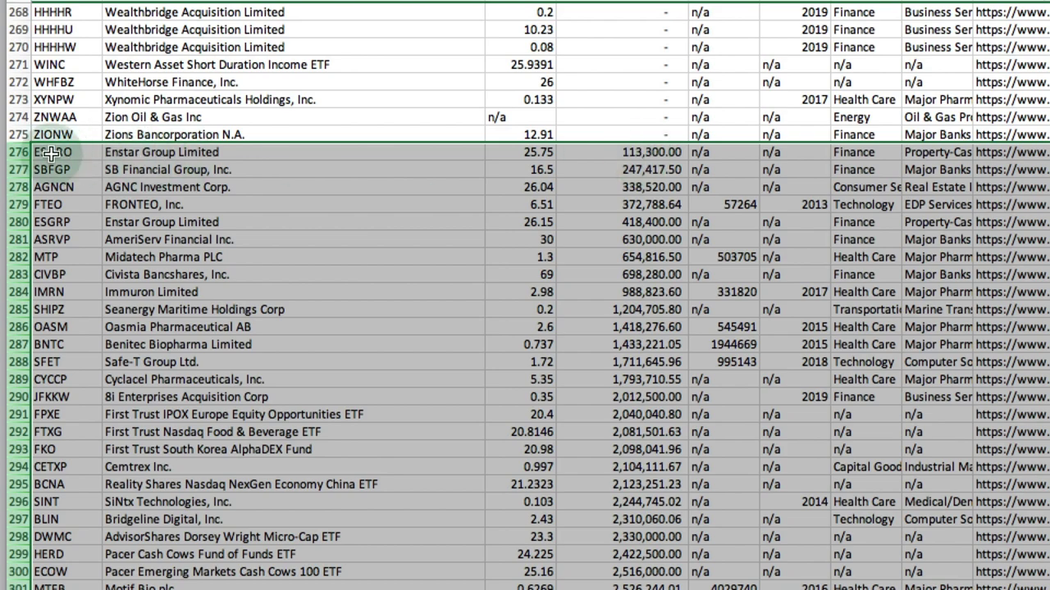
click(17, 134)
drag(17, 134, 287, 32)
right_click(379, 56)
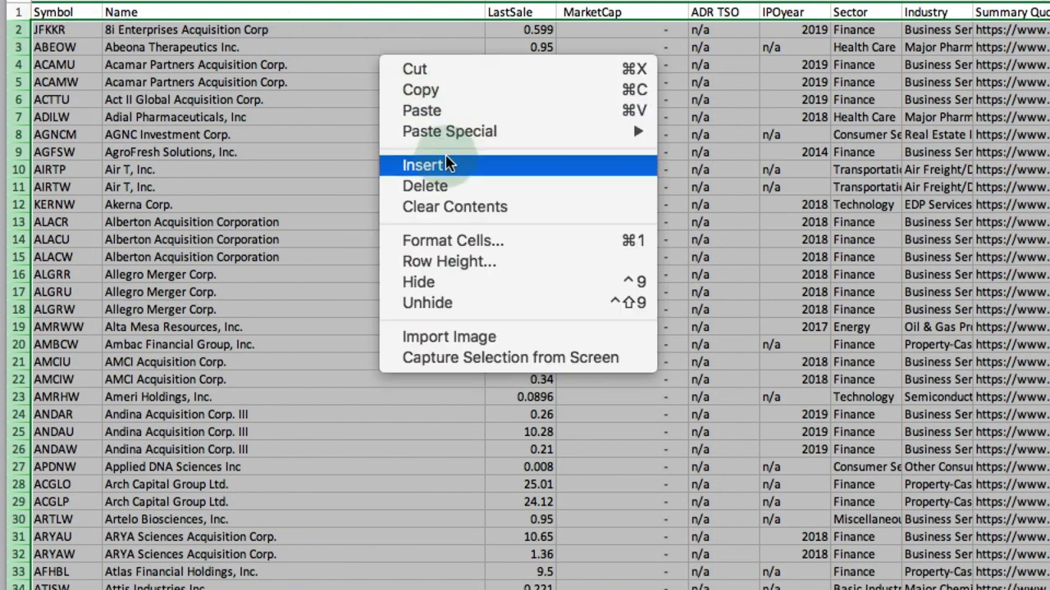
click(424, 185)
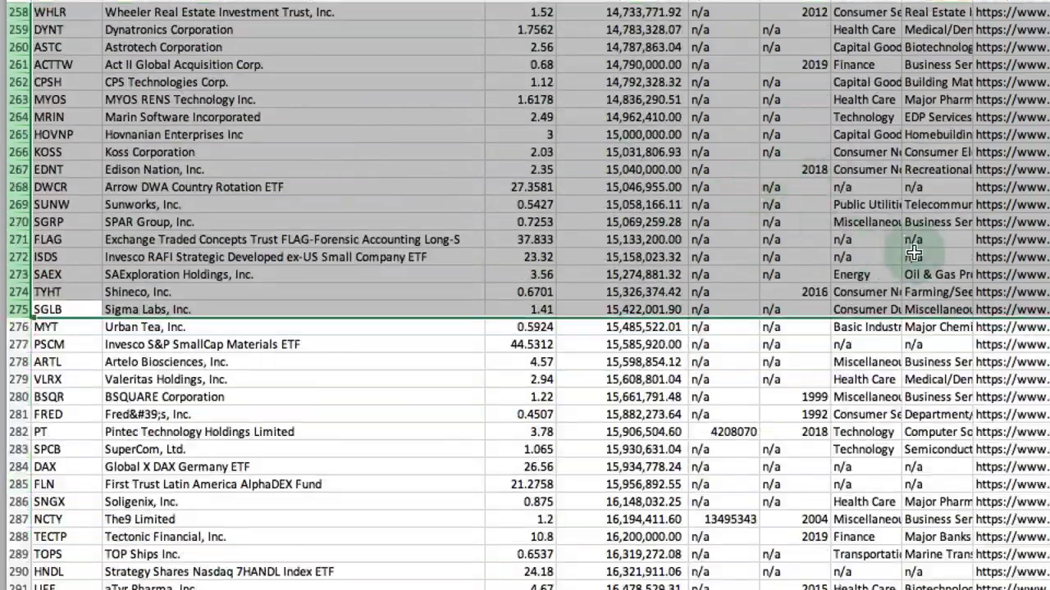
click(914, 242)
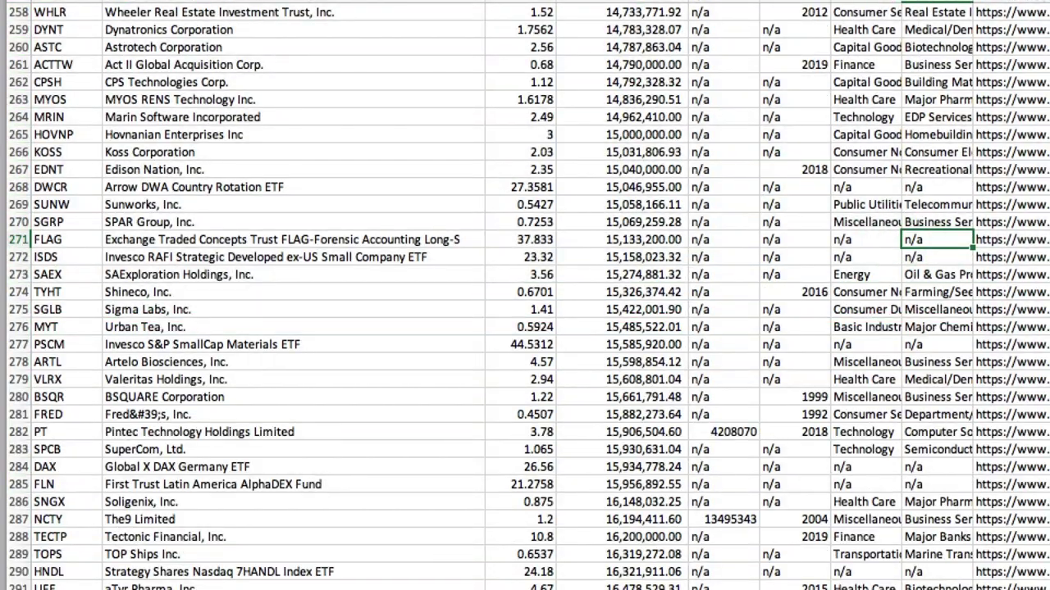
Scroll down to the first company with a market cap above 100 million.
scroll(525, 295, down, 20)
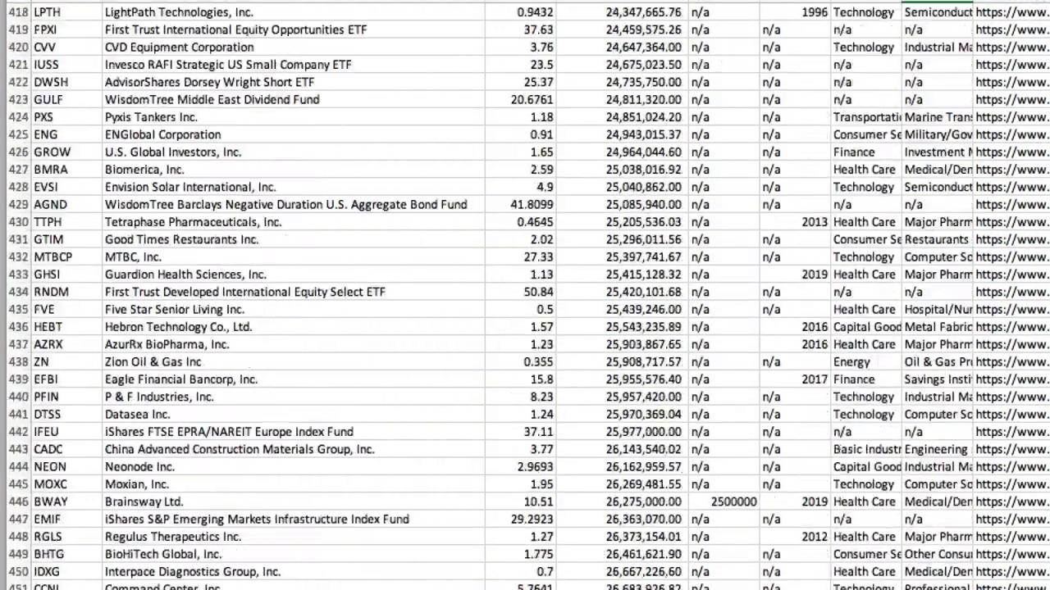
scroll(525, 295, down, 20)
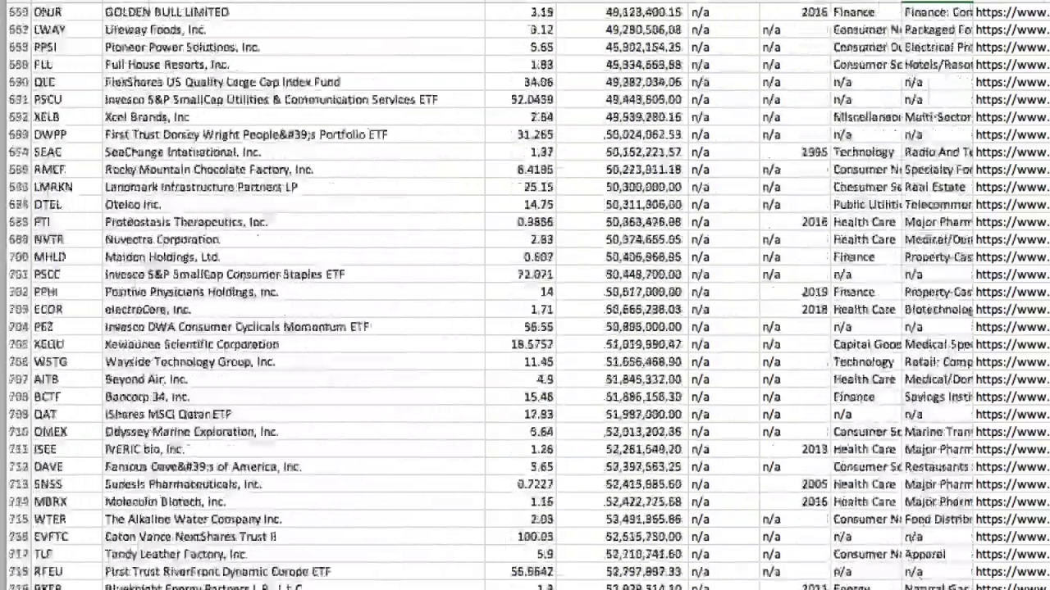
scroll(525, 295, down, 20)
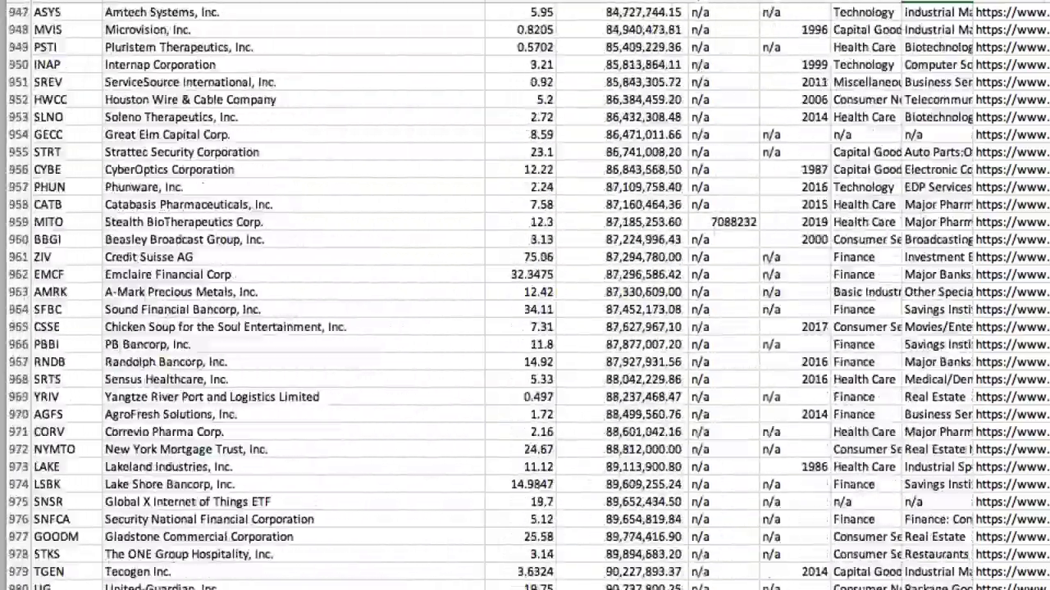
scroll(525, 295, down, 7)
scroll(525, 295, down, 11)
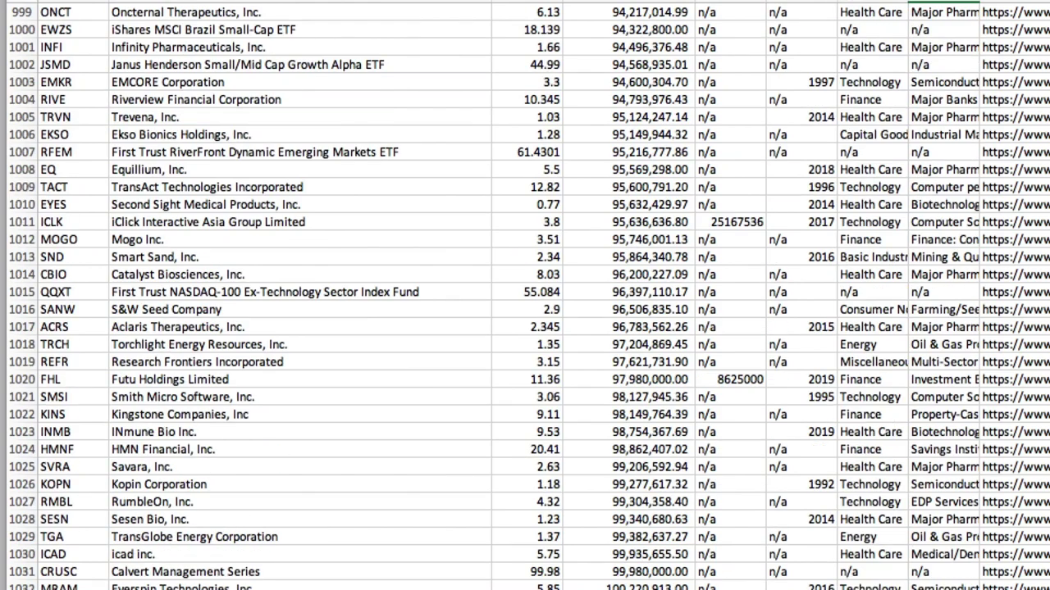
scroll(525, 295, down, 7)
click(636, 238)
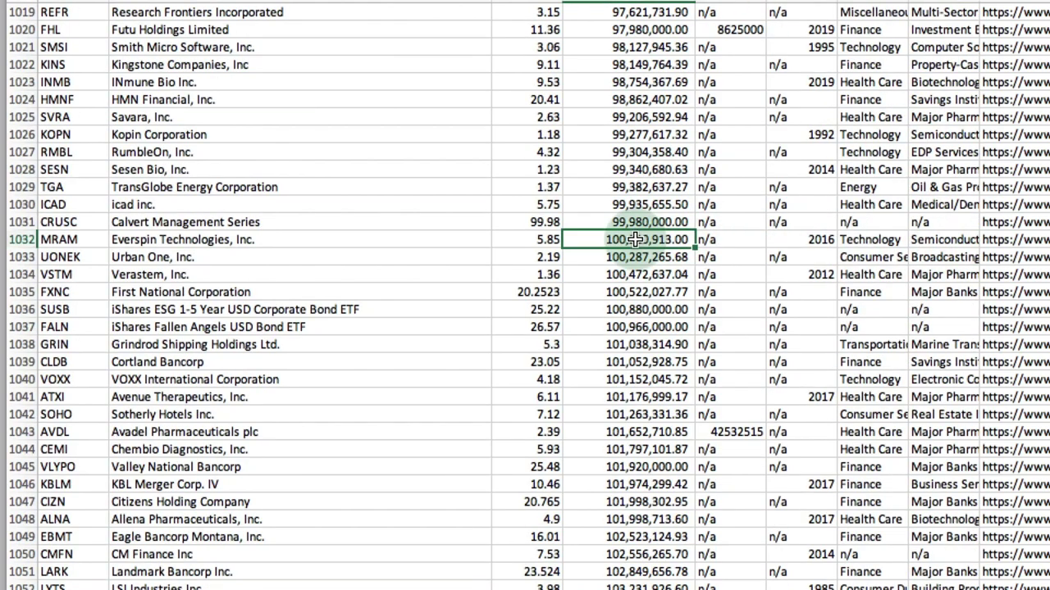
Mark row 1032 (MRAM), the first company above 100 million, and scroll to the data's end at row 3212.
click(22, 239)
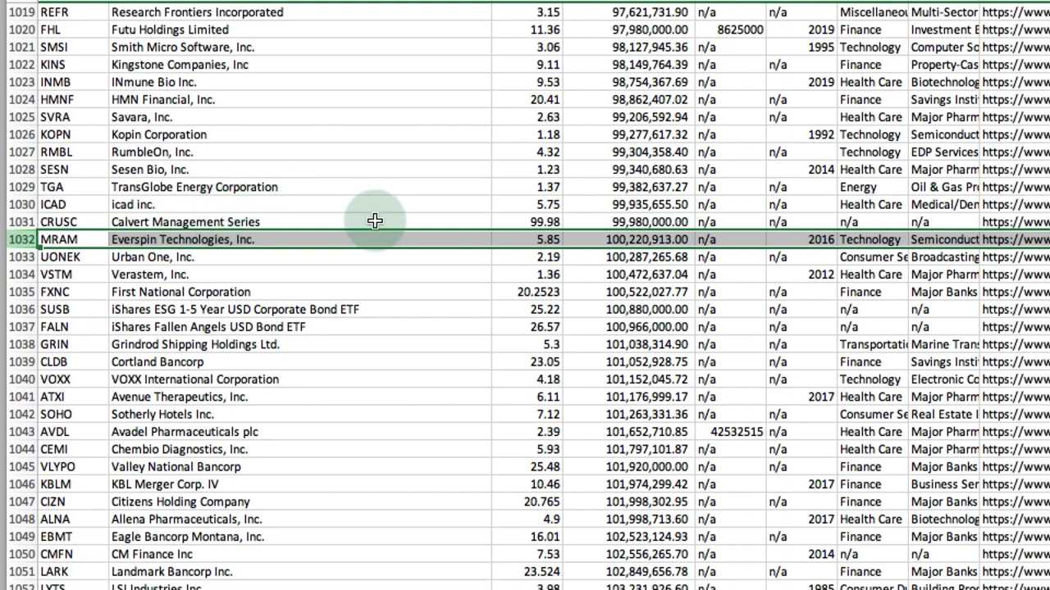
click(785, 327)
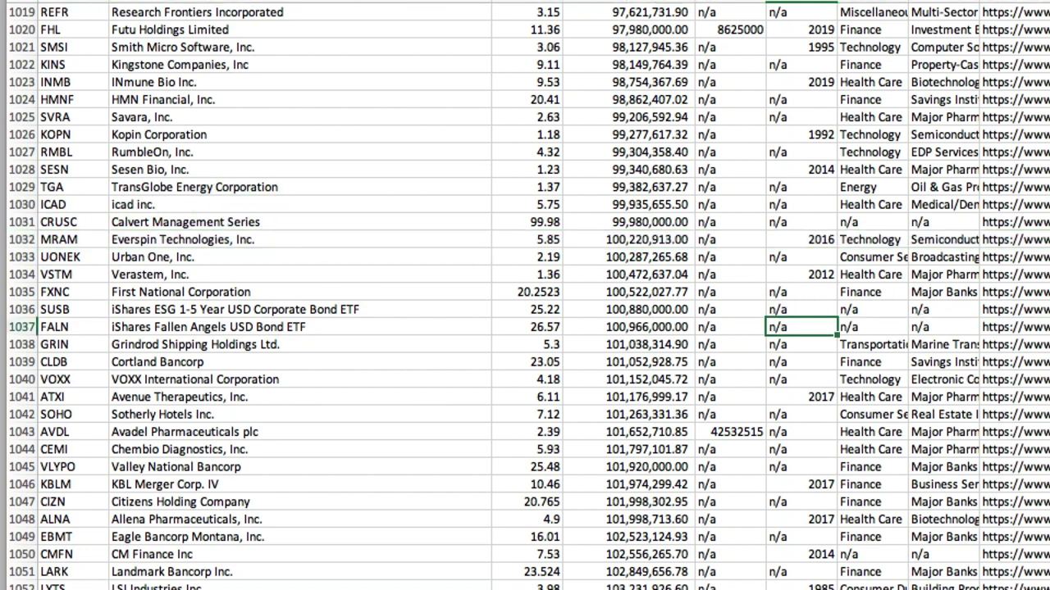
scroll(525, 296, down, 1)
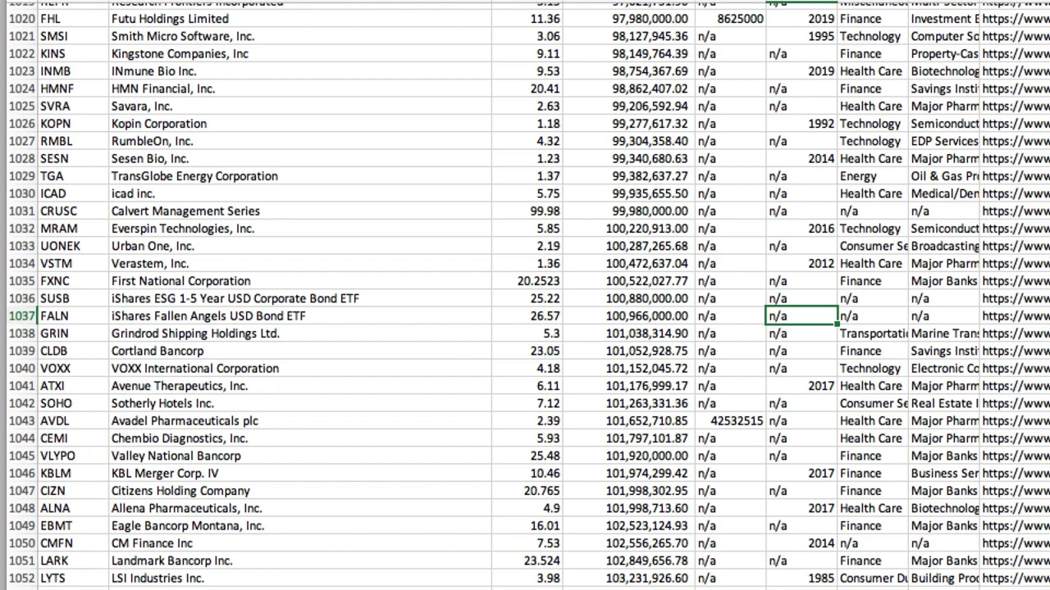
scroll(525, 295, up, 5)
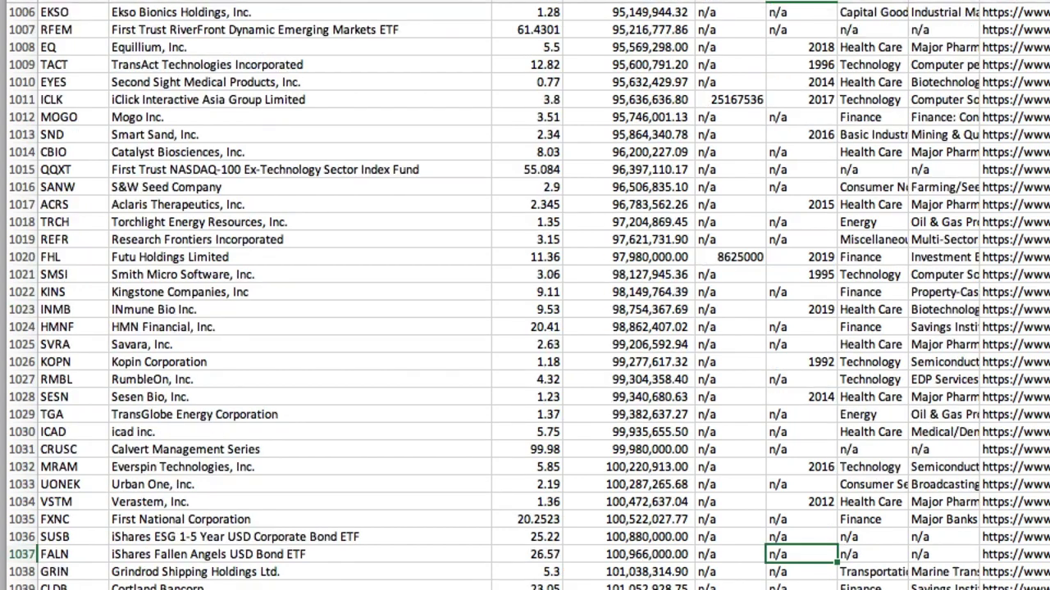
scroll(525, 295, down, 20)
scroll(525, 295, down, 20)
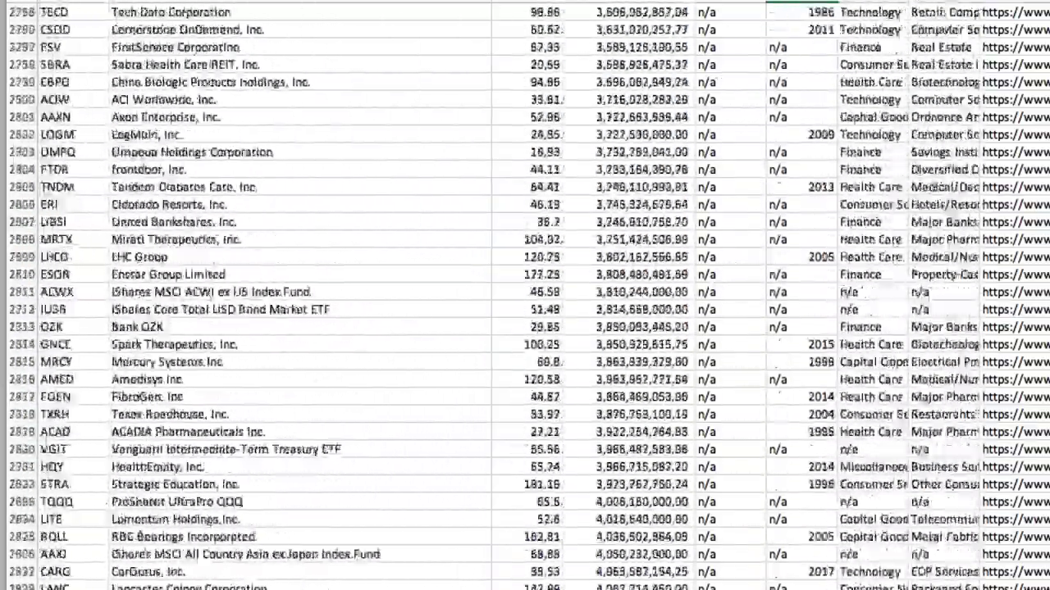
scroll(525, 295, down, 10)
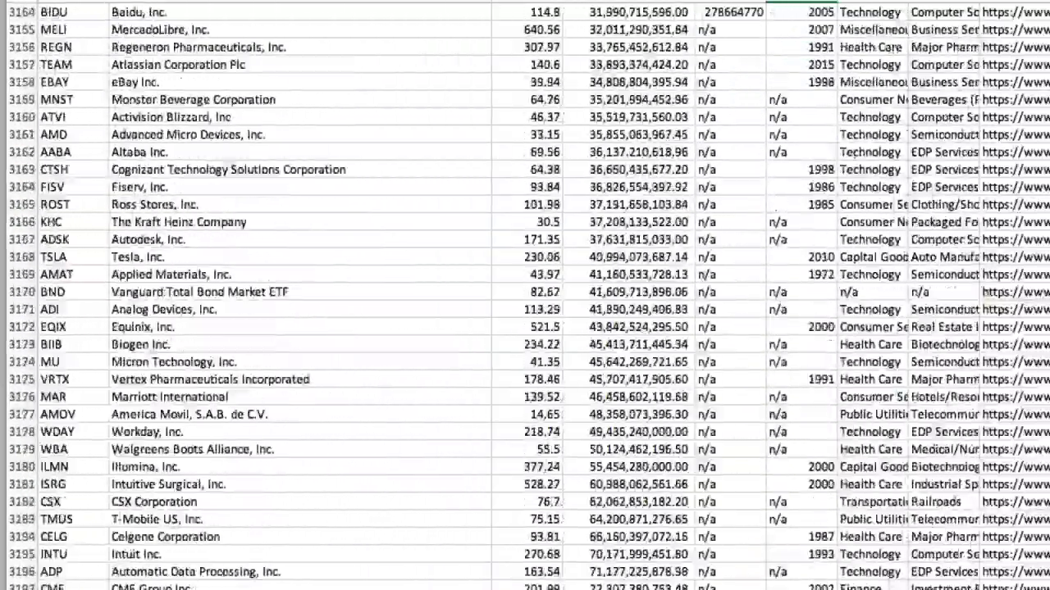
scroll(525, 295, up, 2)
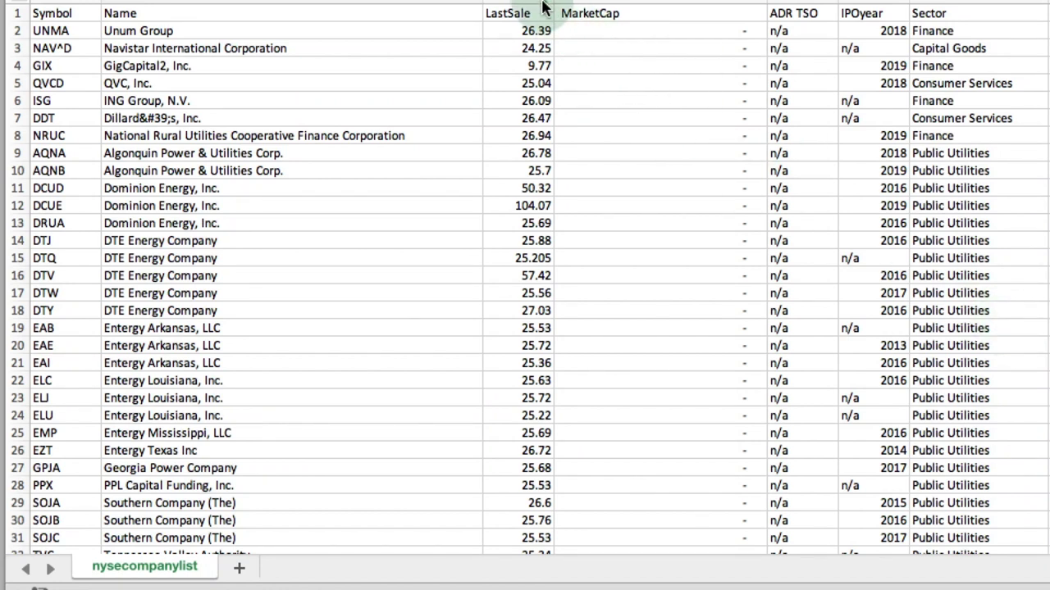
Outline the LastSale and MarketCap columns and scroll the nysecompanylist sheet to its bottom.
mouse_move(537, 4)
mouse_down()
mouse_move(771, 37)
mouse_move(779, 68)
mouse_up()
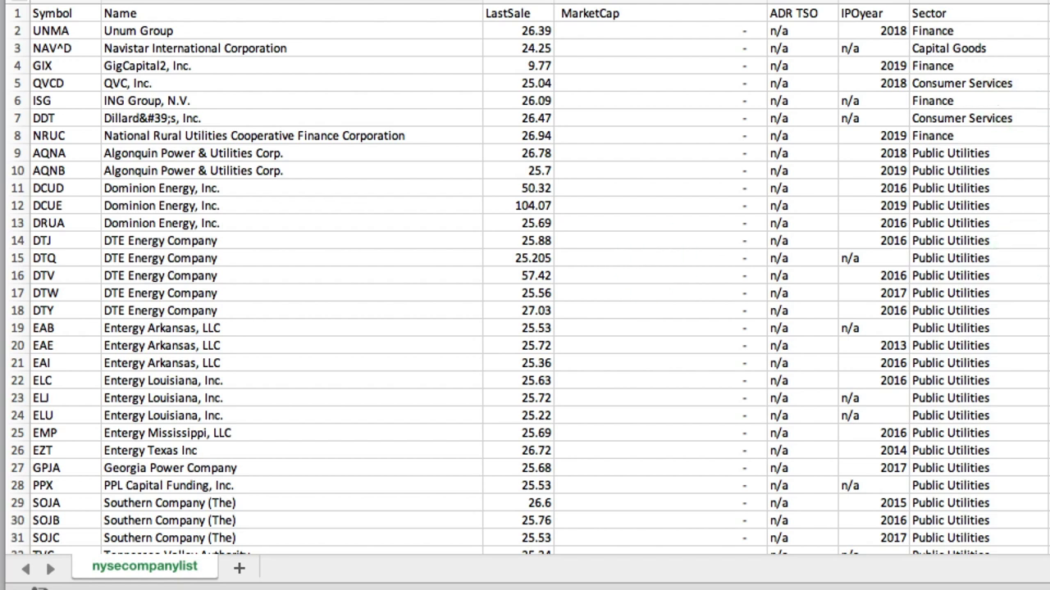
scroll(525, 279, down, 1)
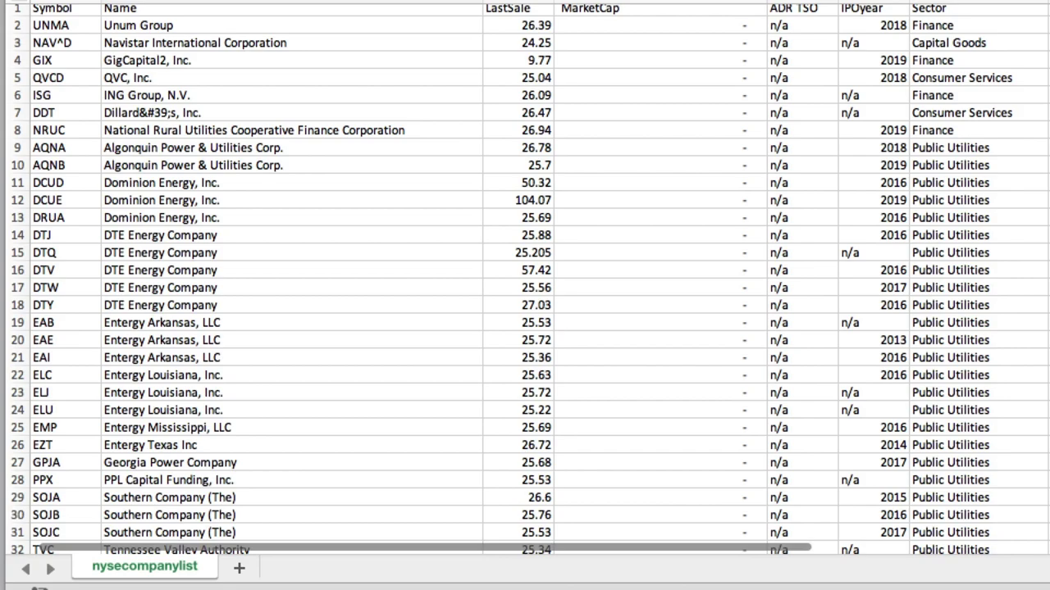
scroll(524, 279, down, 20)
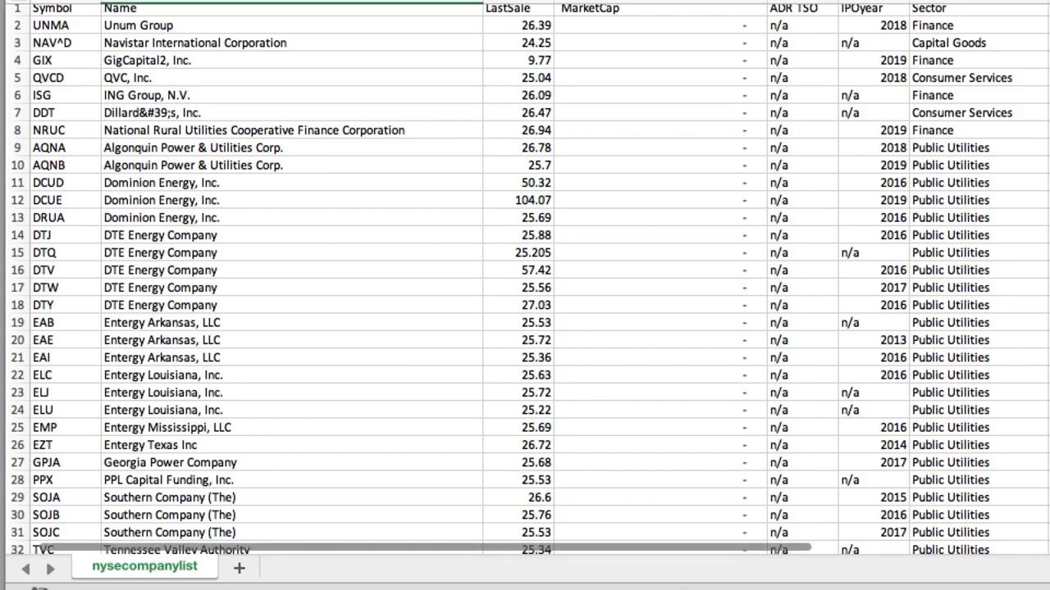
scroll(525, 279, down, 20)
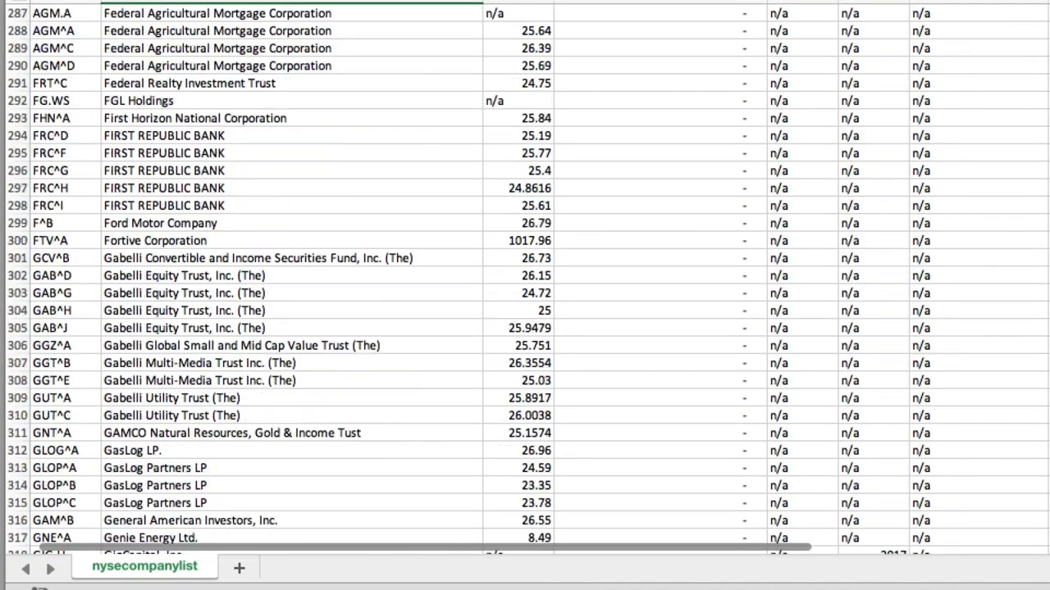
scroll(525, 279, down, 20)
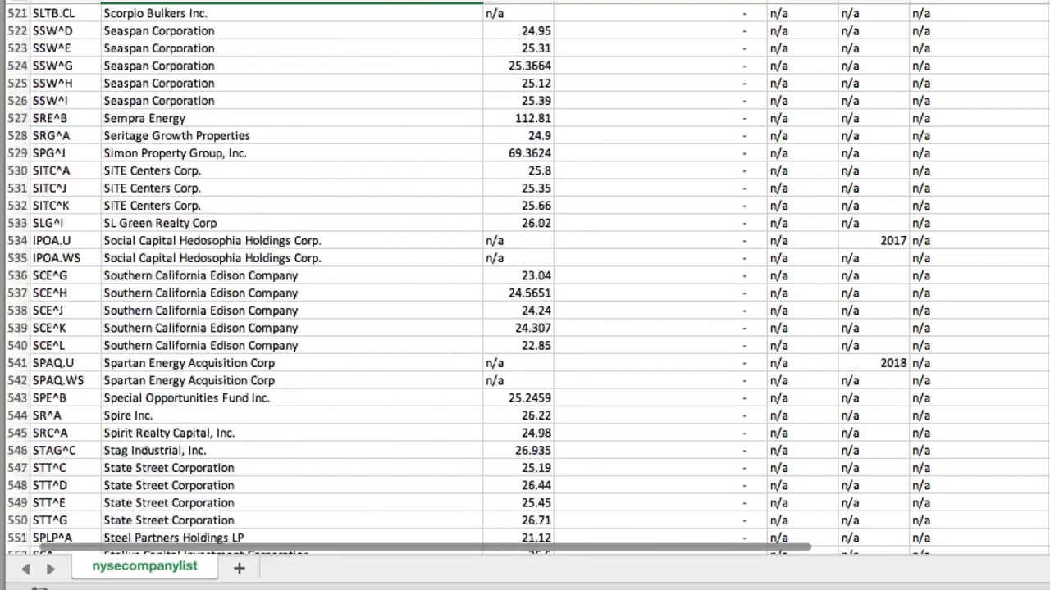
scroll(525, 279, down, 3)
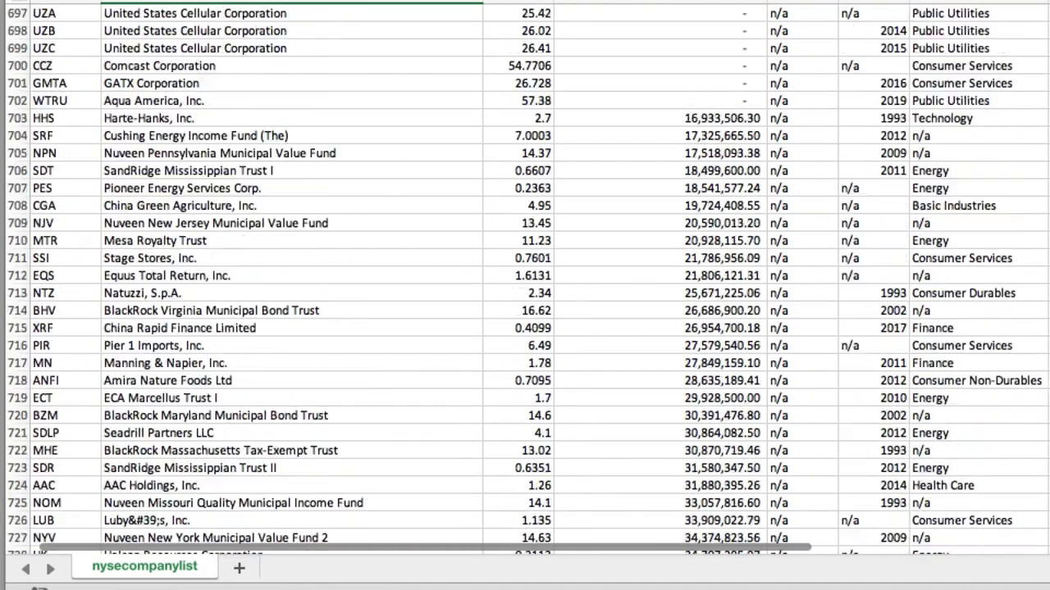
scroll(524, 279, up, 3)
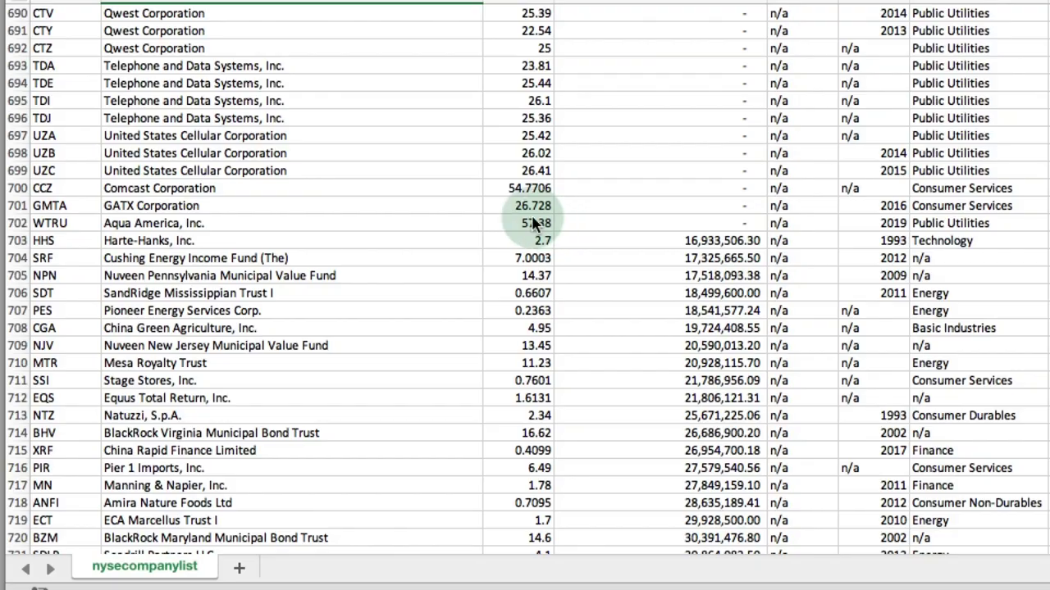
scroll(1033, 227, down, 2)
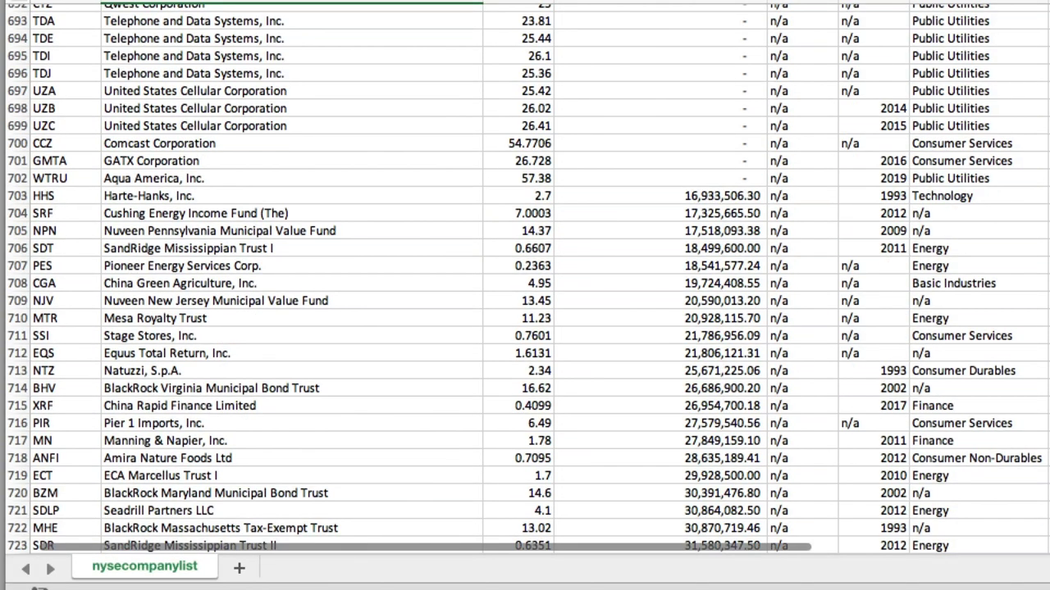
scroll(525, 278, down, 20)
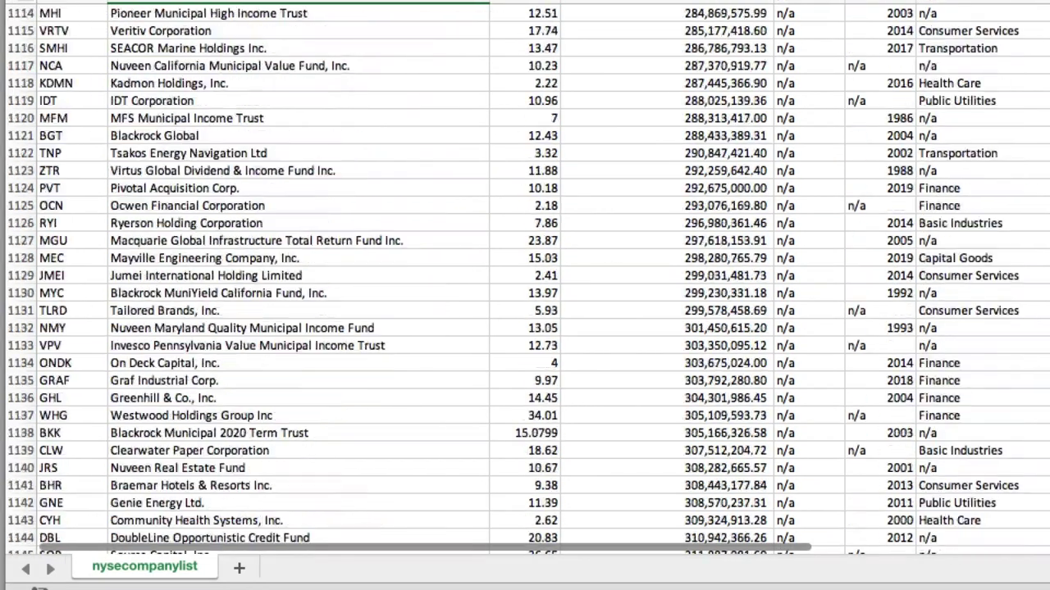
scroll(525, 278, down, 20)
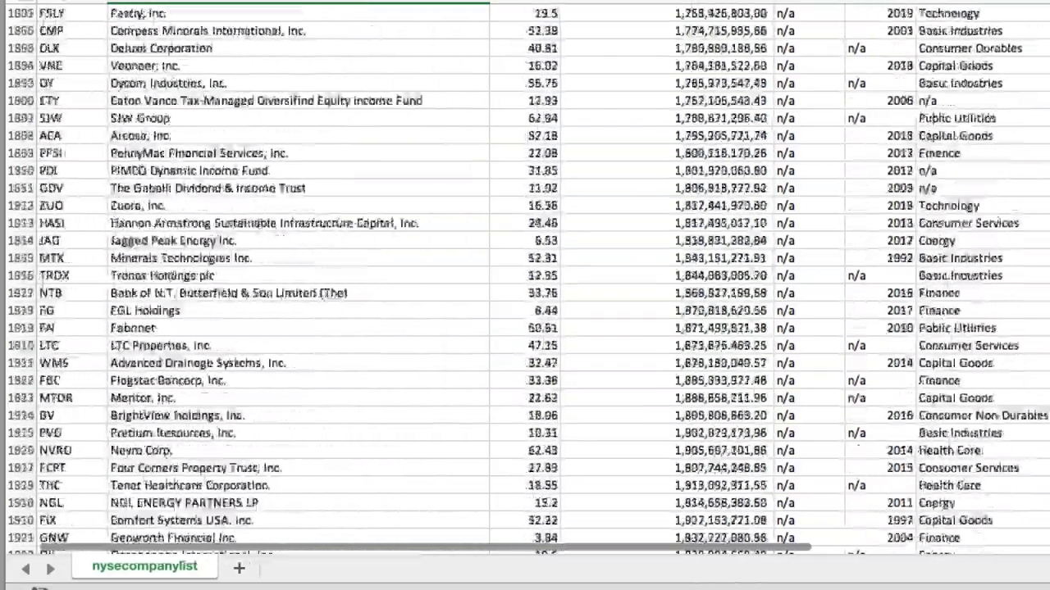
scroll(525, 279, down, 20)
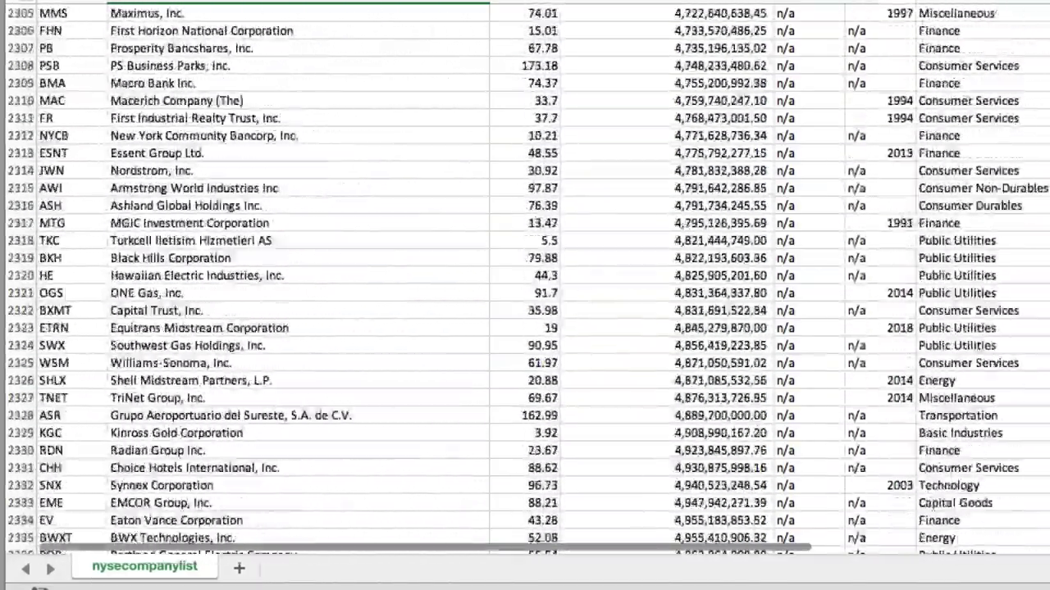
scroll(524, 279, down, 20)
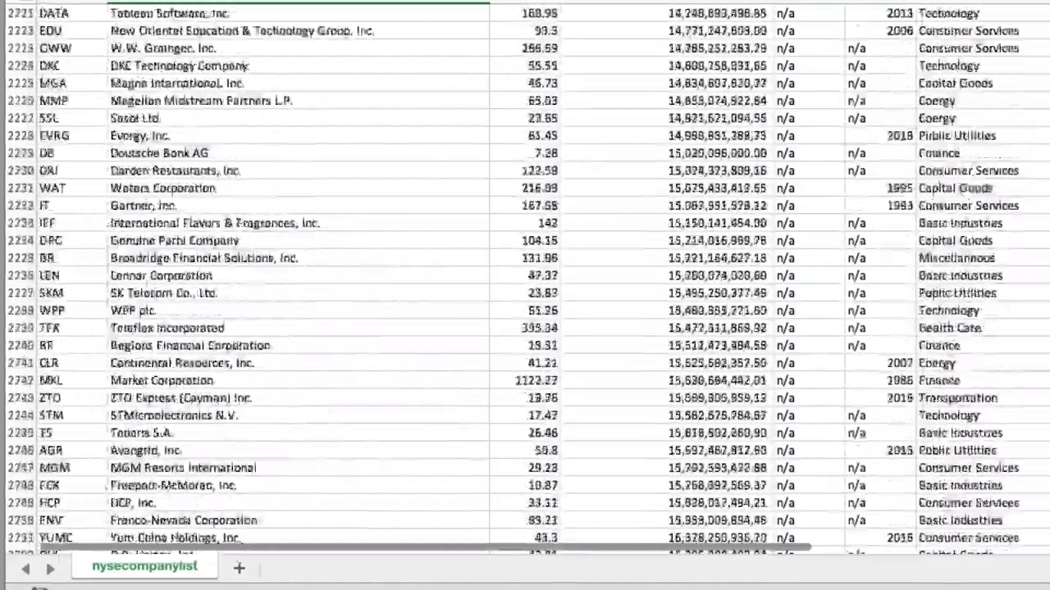
scroll(524, 279, down, 13)
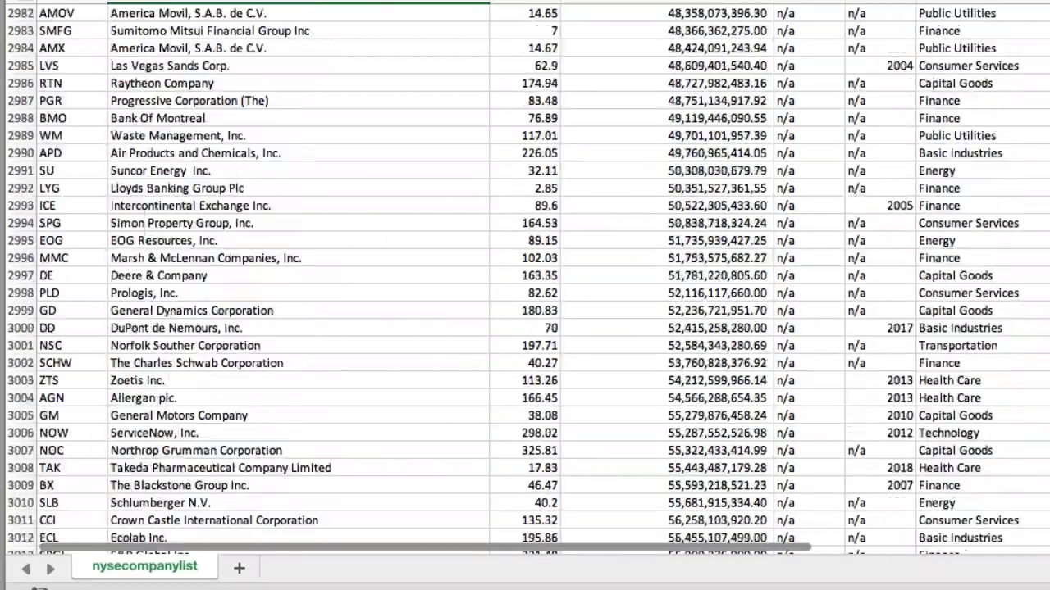
scroll(524, 279, up, 2)
Mark the AT&T Inc. row and outline the rows of the largest companies, topped by Alibaba Group.
click(300, 223)
scroll(525, 279, up, 2)
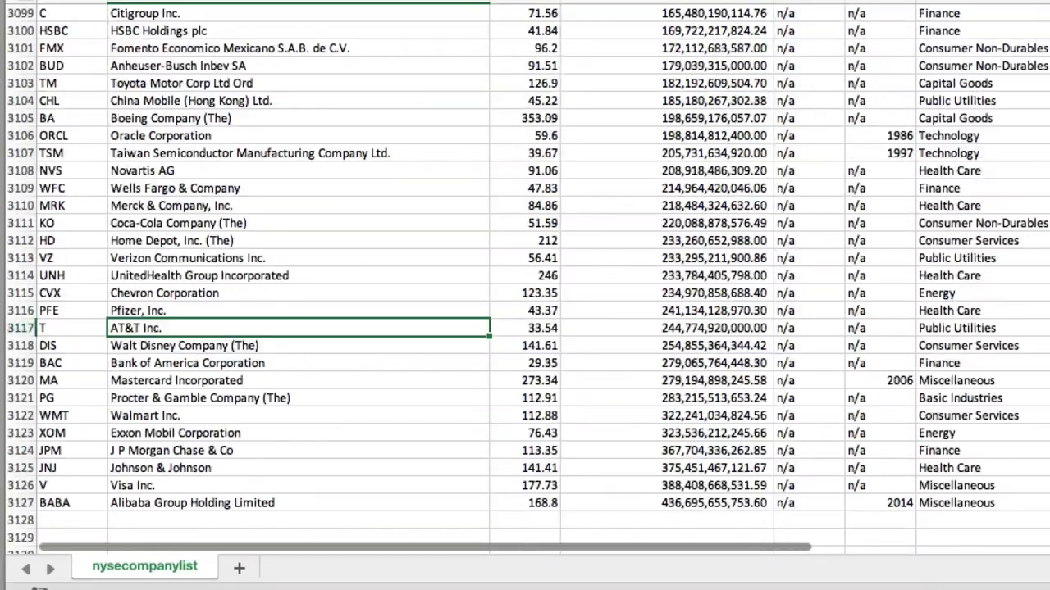
click(909, 361)
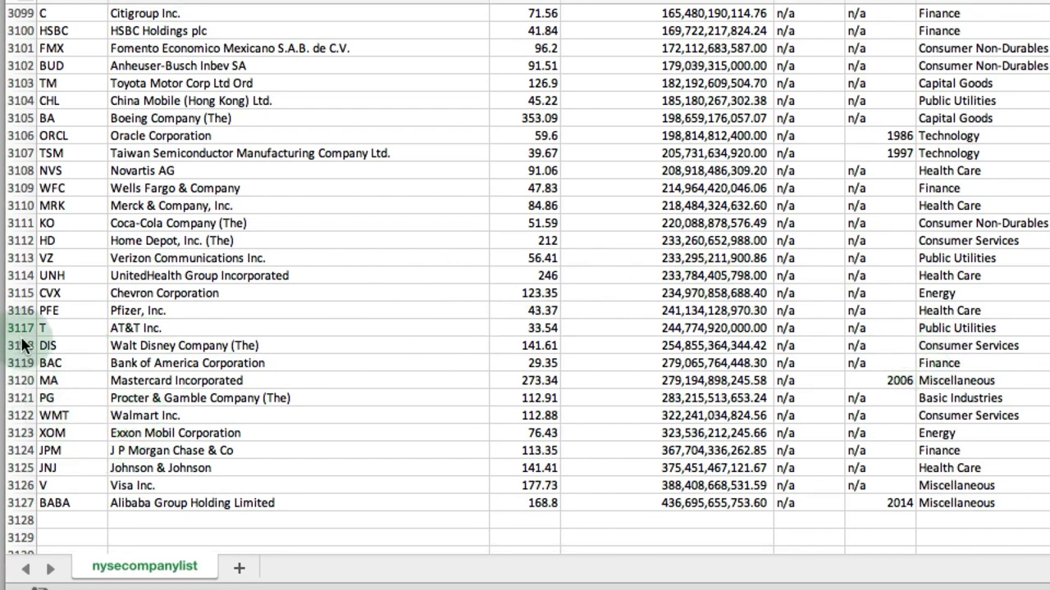
mouse_move(23, 341)
mouse_down()
mouse_move(830, 533)
mouse_move(847, 526)
mouse_up()
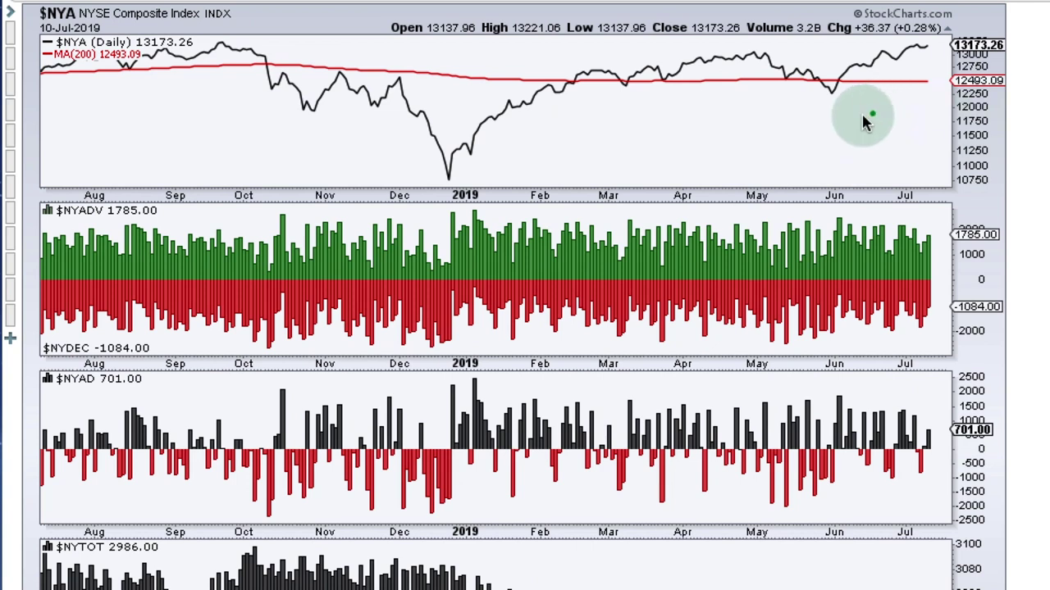
Draw arrows on the price panel and at the latest 1785 advances, -1084 declines and 701 net-advances readings.
drag(775, 139, 802, 92)
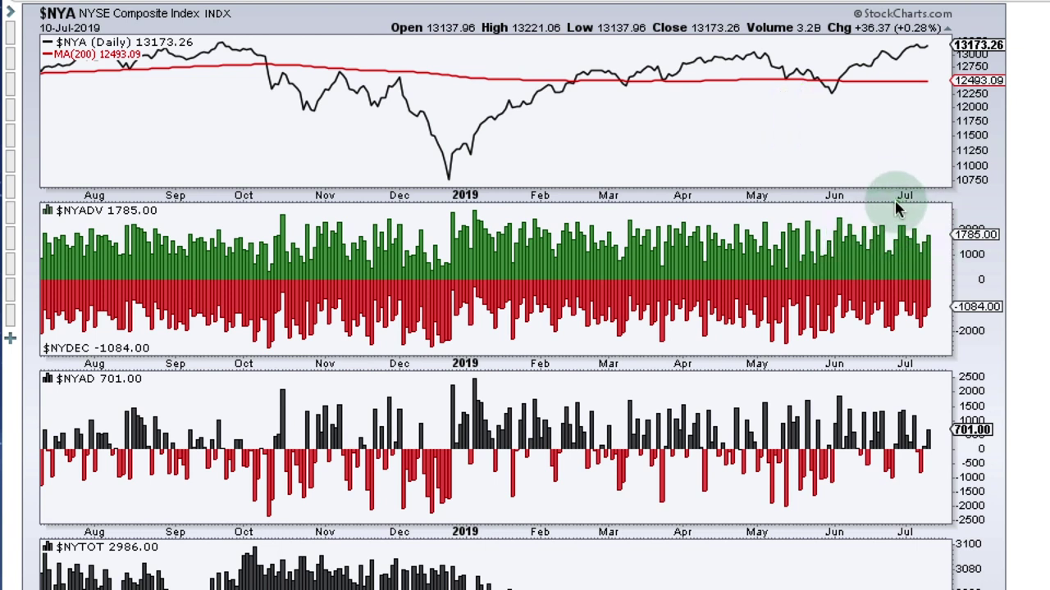
drag(894, 204, 941, 236)
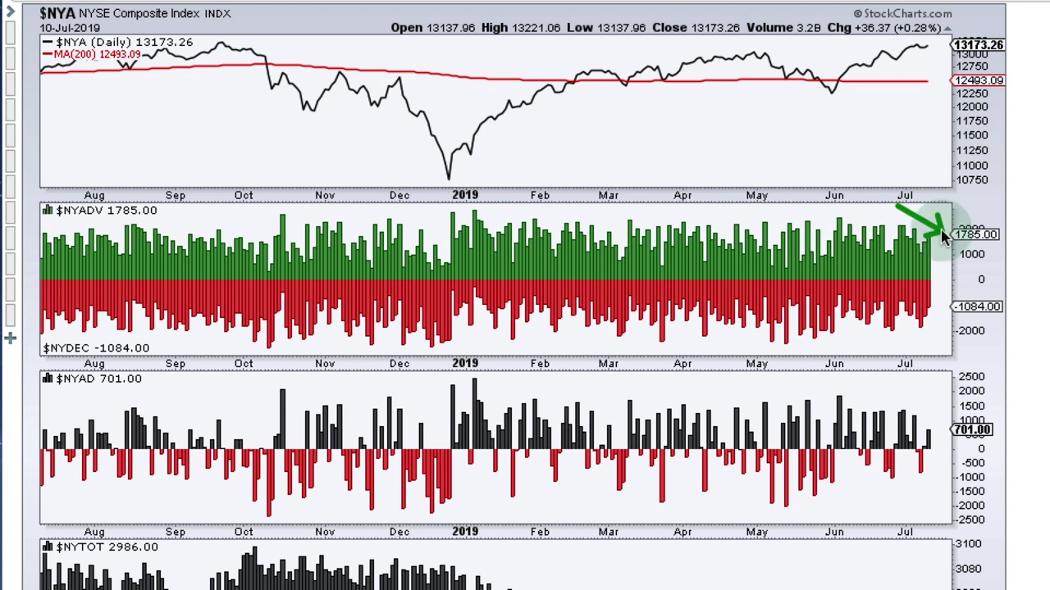
drag(904, 333, 939, 314)
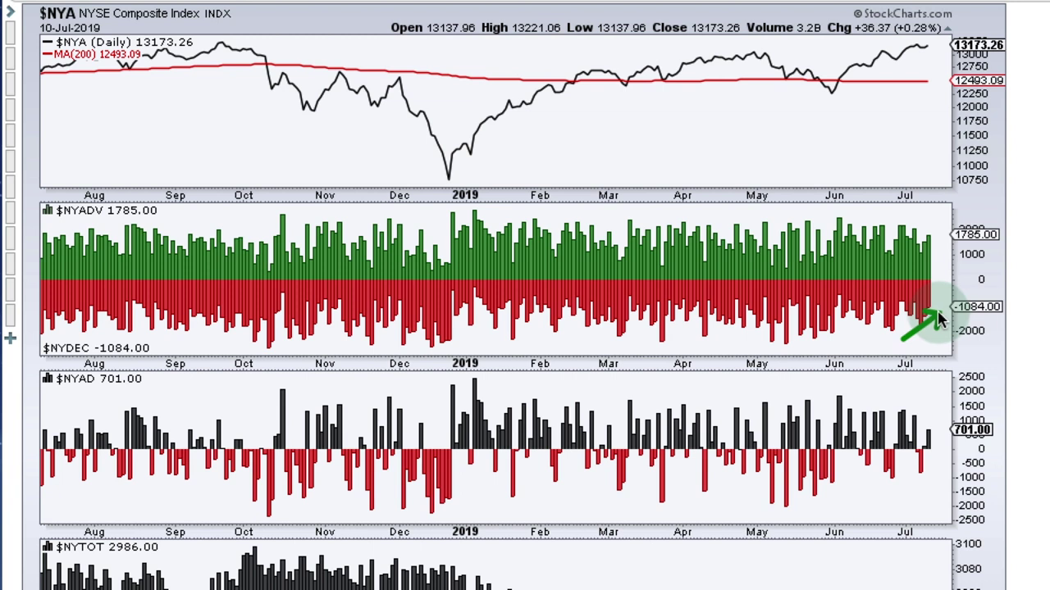
drag(902, 392, 946, 428)
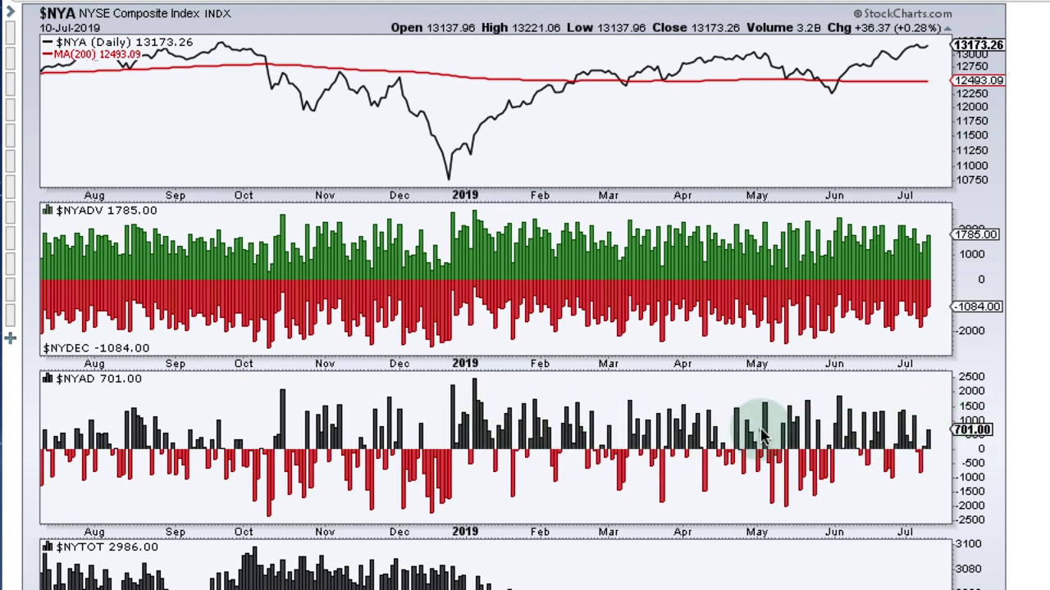
Draw a falling trend line on the $NYTOT histogram down to the March lows.
scroll(761, 434, down, 4)
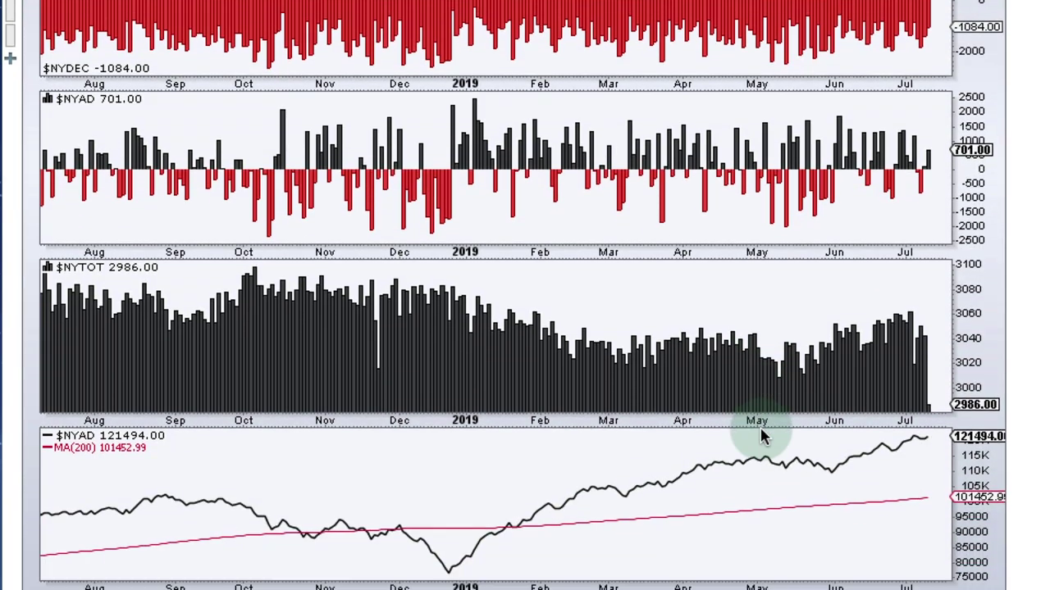
scroll(761, 435, up, 1)
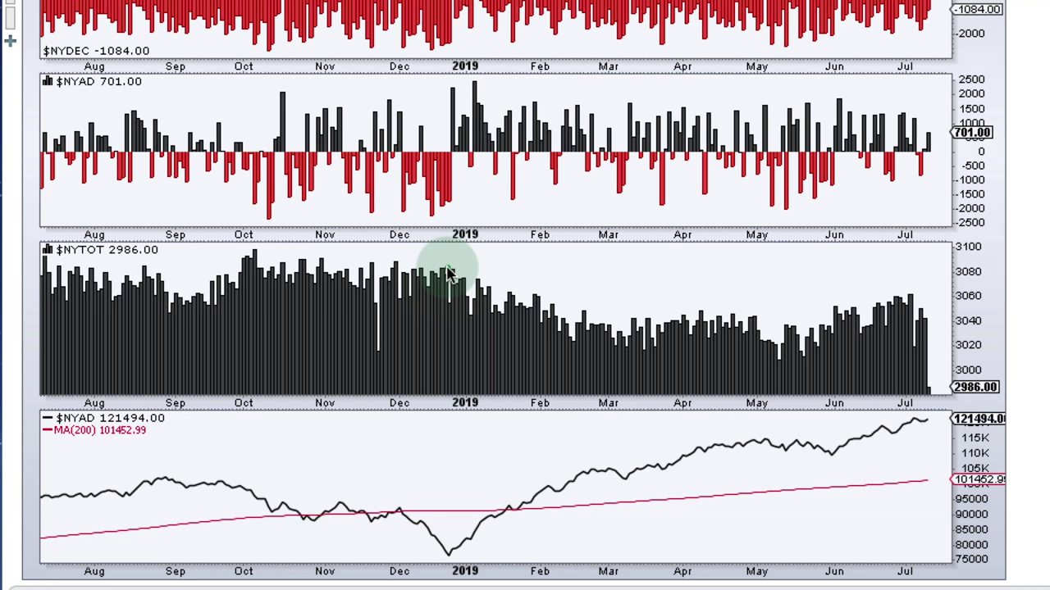
mouse_move(448, 270)
mouse_down()
mouse_move(633, 338)
mouse_move(632, 351)
mouse_move(637, 319)
mouse_move(932, 325)
mouse_up()
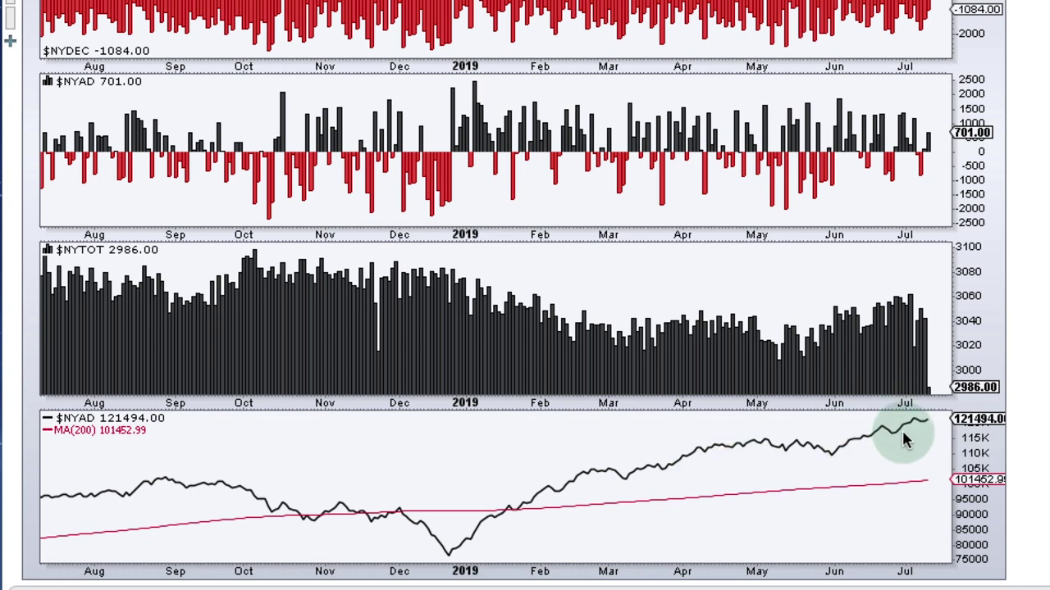
scroll(902, 439, down, 6)
Keep Price - Up/Down Pair as the first indicator and inspect its parameters, selecting $NYDEC.
scroll(902, 439, down, 3)
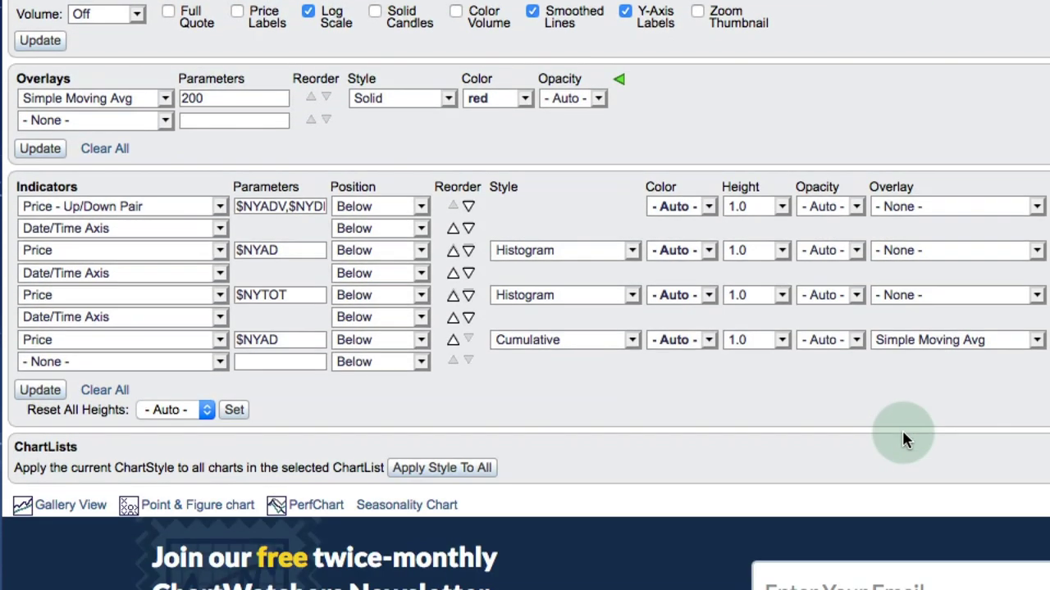
click(131, 207)
click(137, 210)
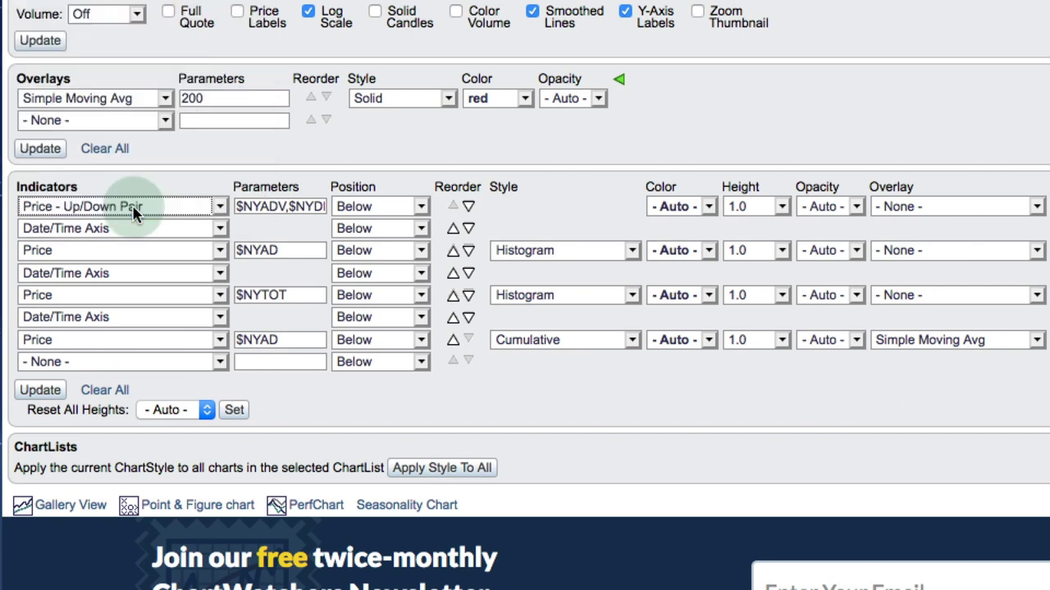
click(239, 206)
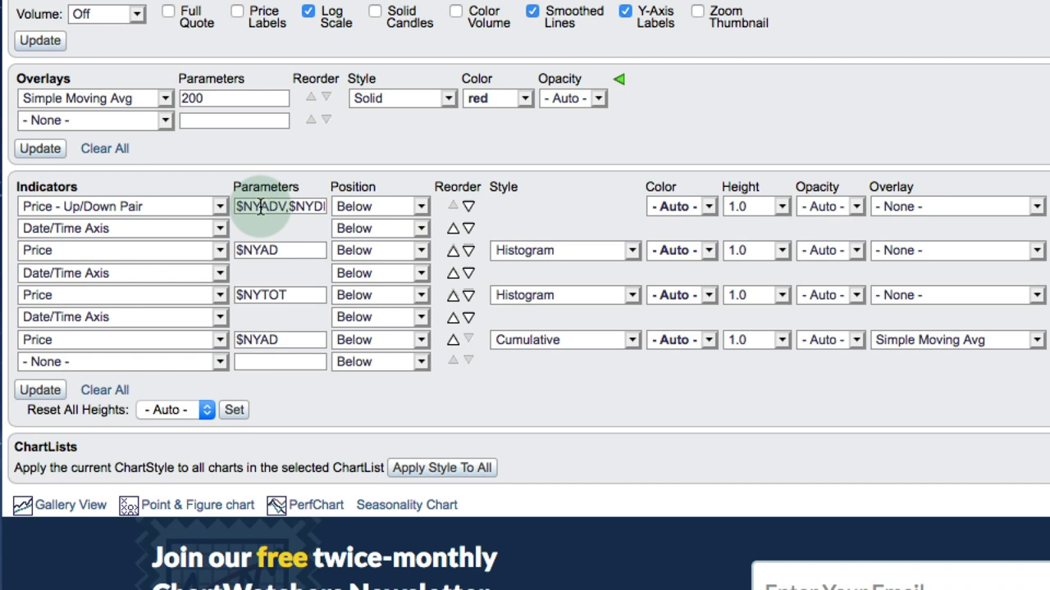
click(261, 207)
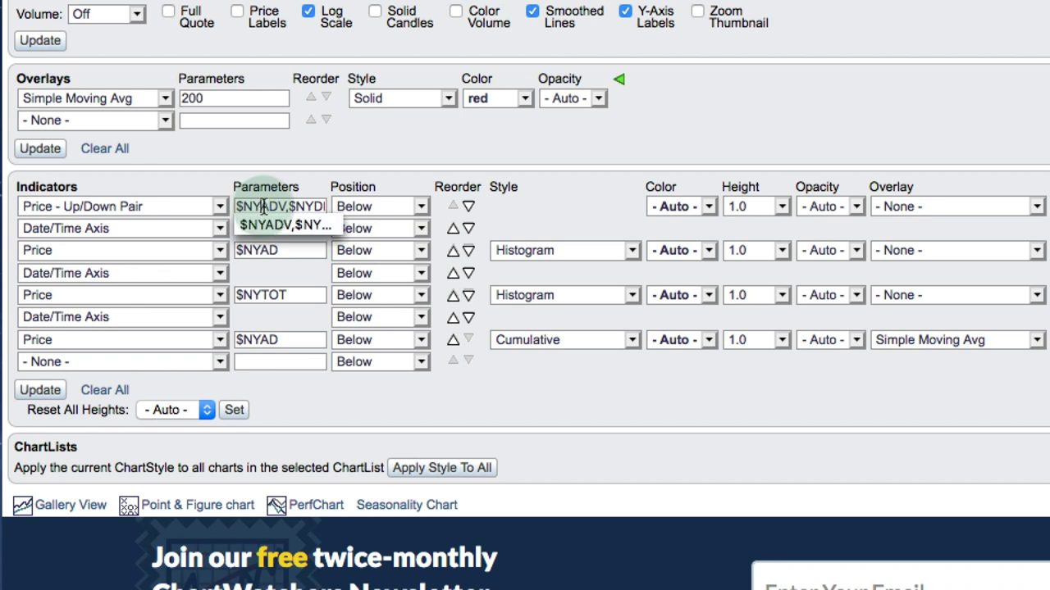
click(288, 206)
double_click(290, 207)
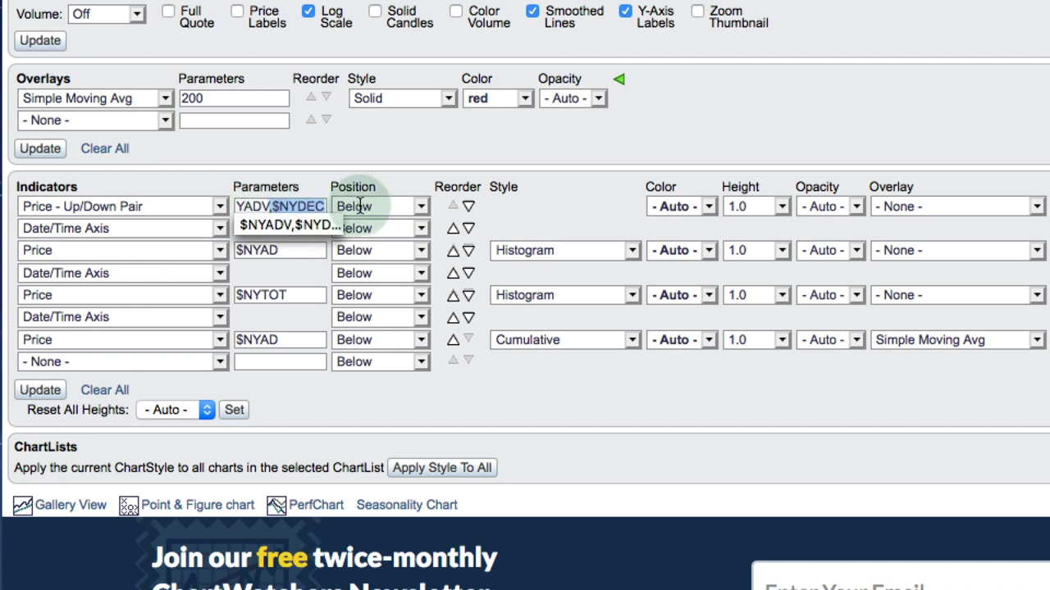
click(547, 422)
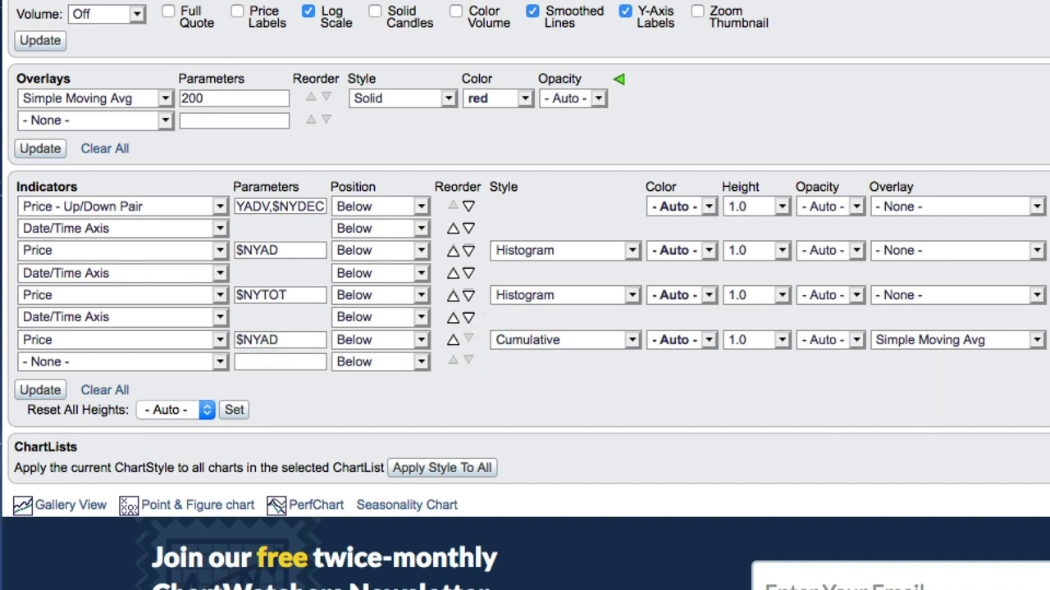
Highlight the Cumulative style setting, show the Advanced Options again, and return to the chart.
drag(472, 318, 645, 358)
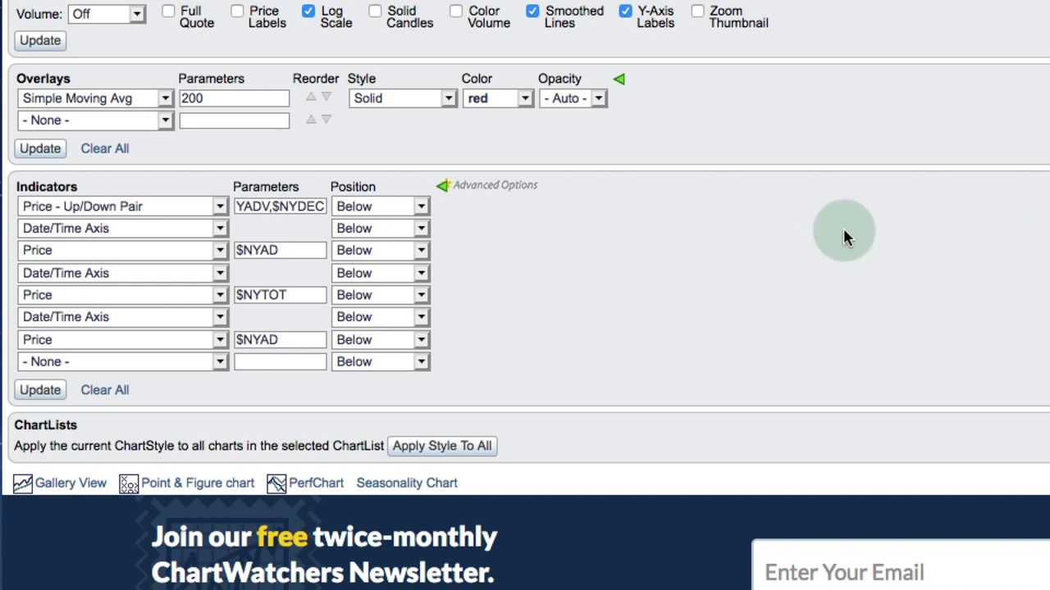
click(440, 189)
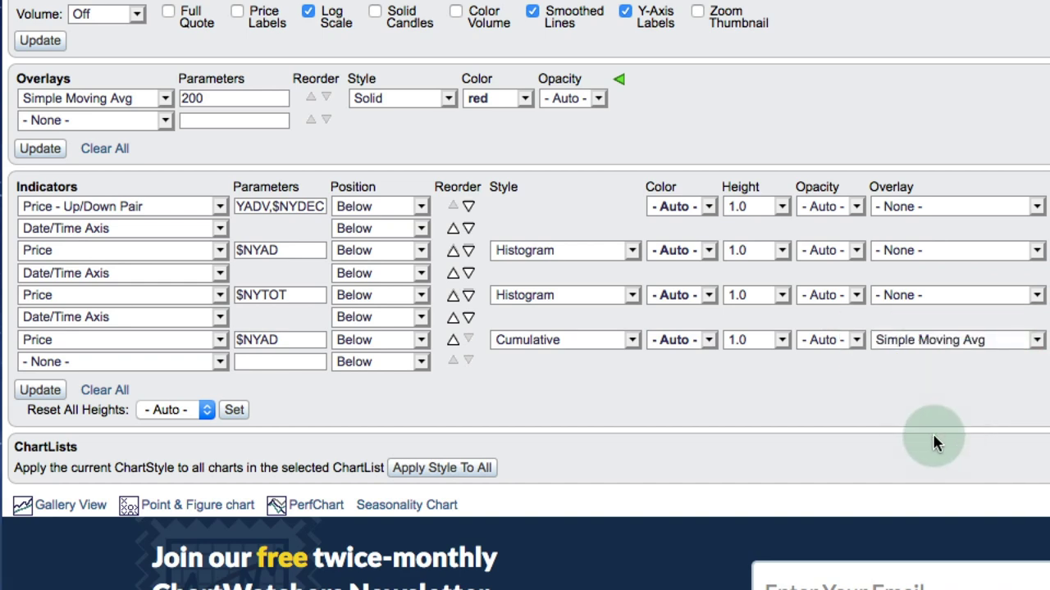
scroll(932, 432, up, 8)
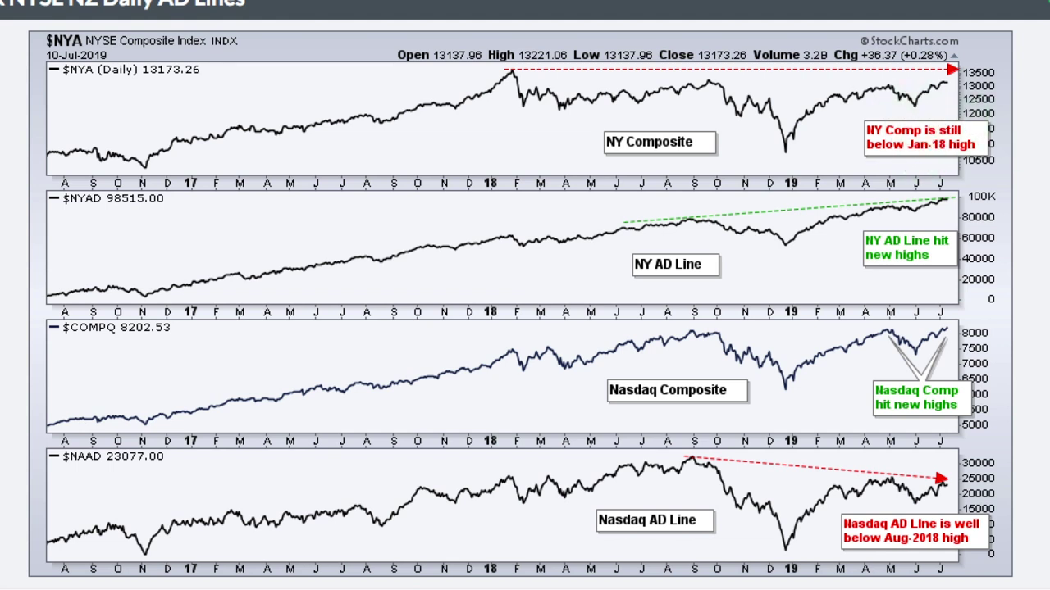
Mark the Jan-18 NY Composite high, the NY AD Line's new highs, the Nasdaq's prior high, and the Aug-2018 AD peak.
drag(508, 70, 949, 72)
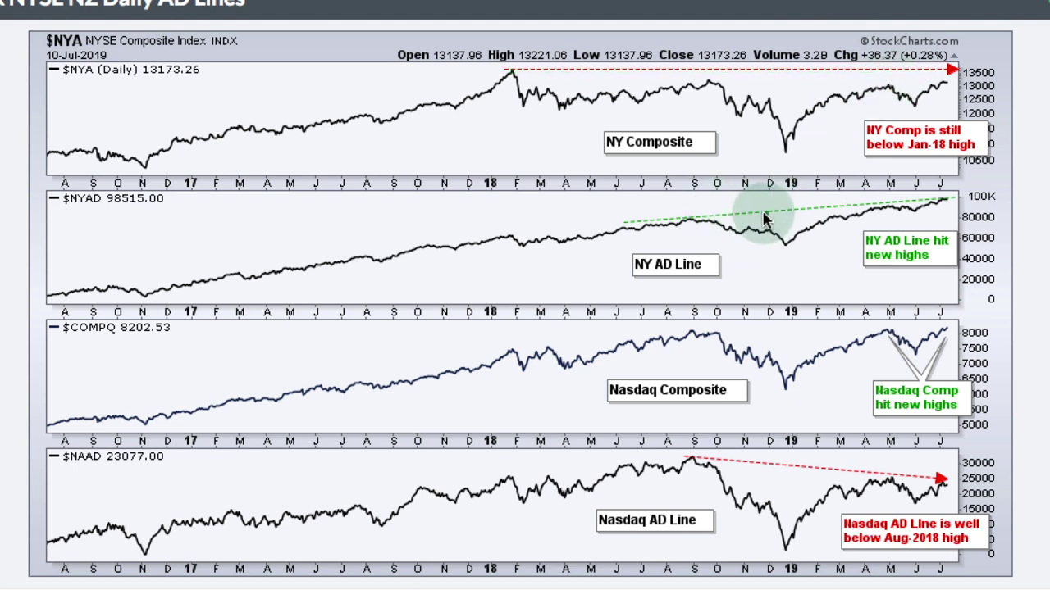
drag(629, 222, 961, 203)
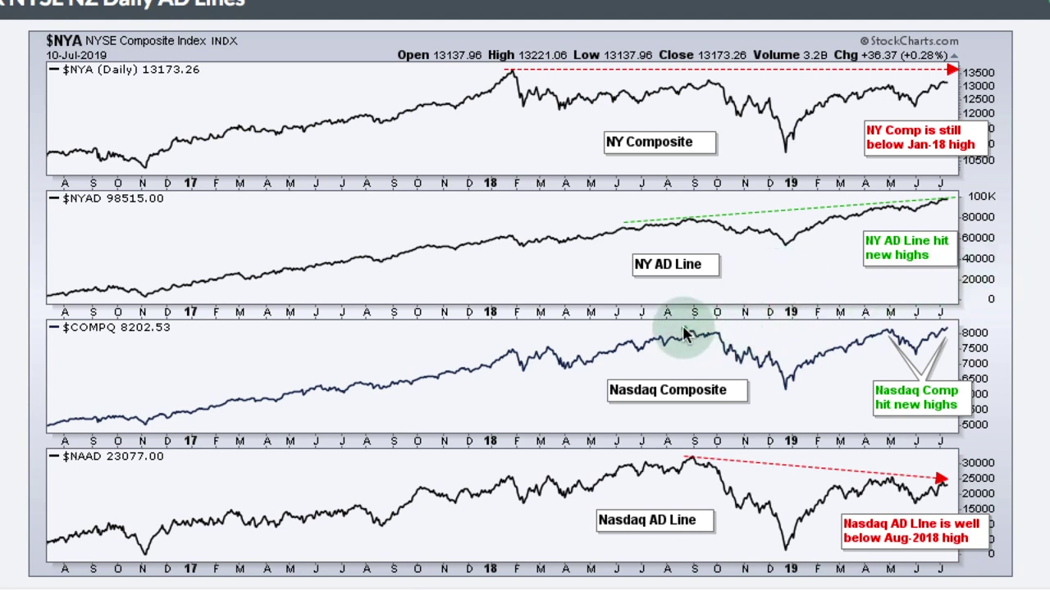
drag(685, 335, 950, 332)
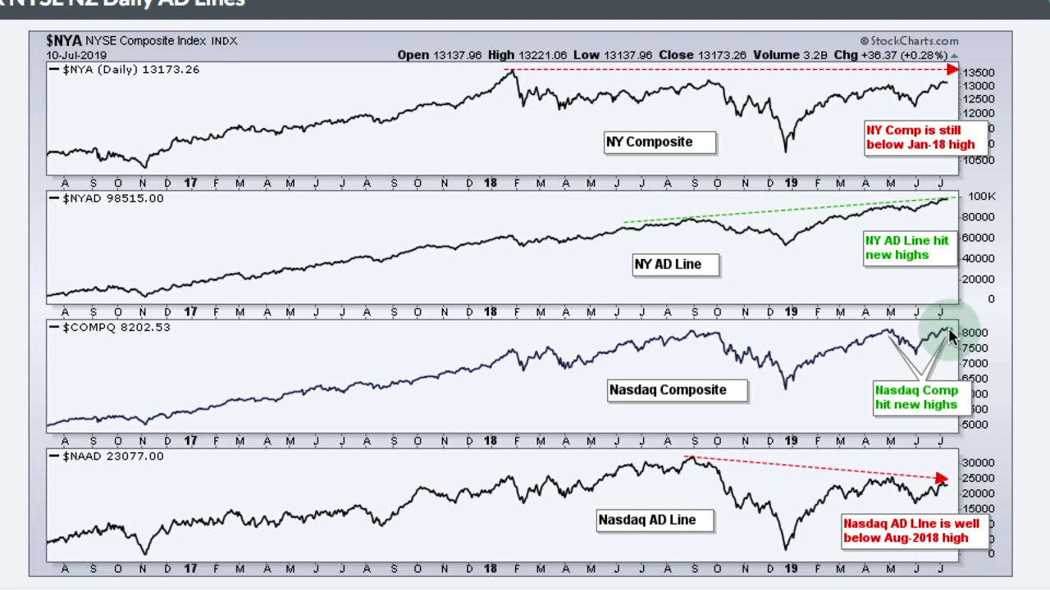
drag(682, 456, 927, 482)
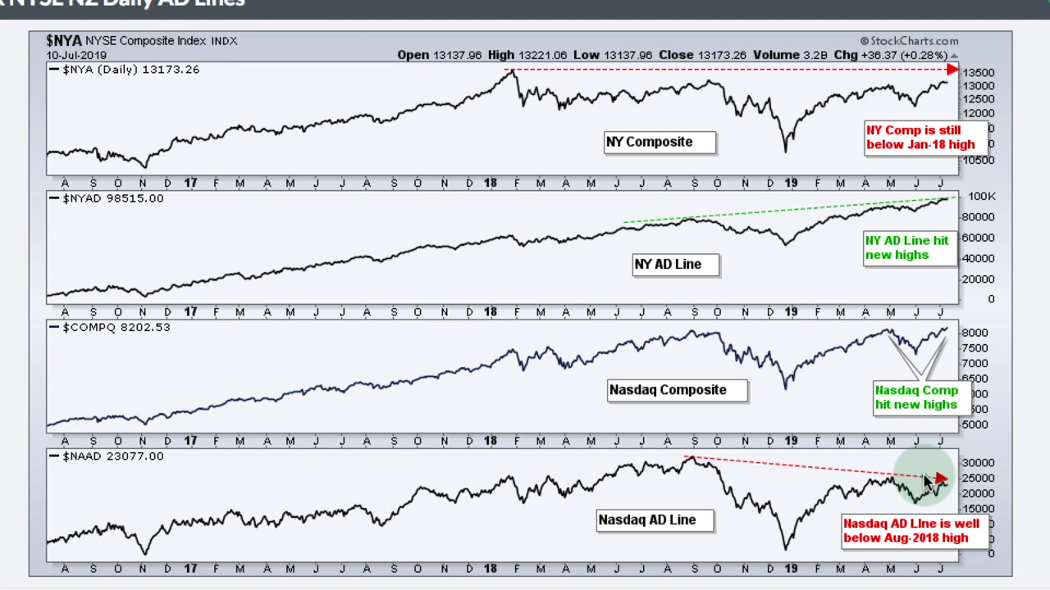
click(925, 477)
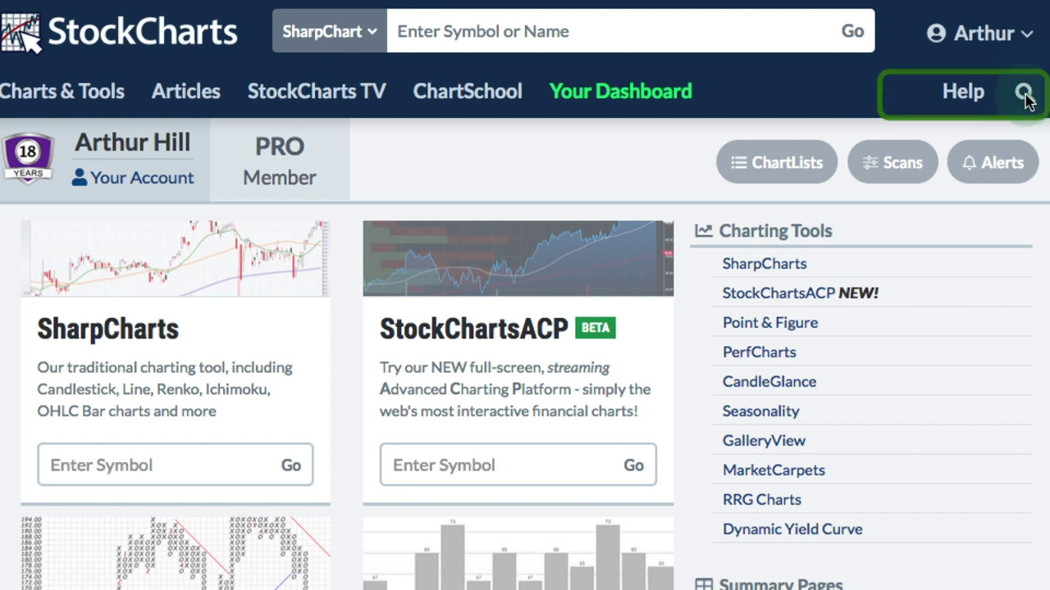
Search the site for 'advance decline percent -volume'.
click(1023, 93)
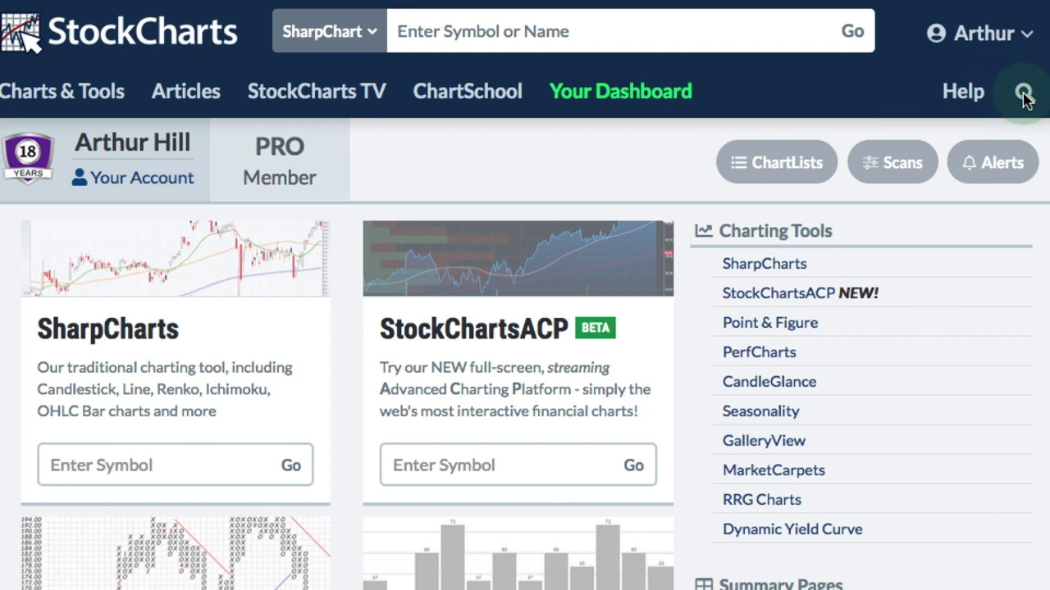
text(advance decline percent)
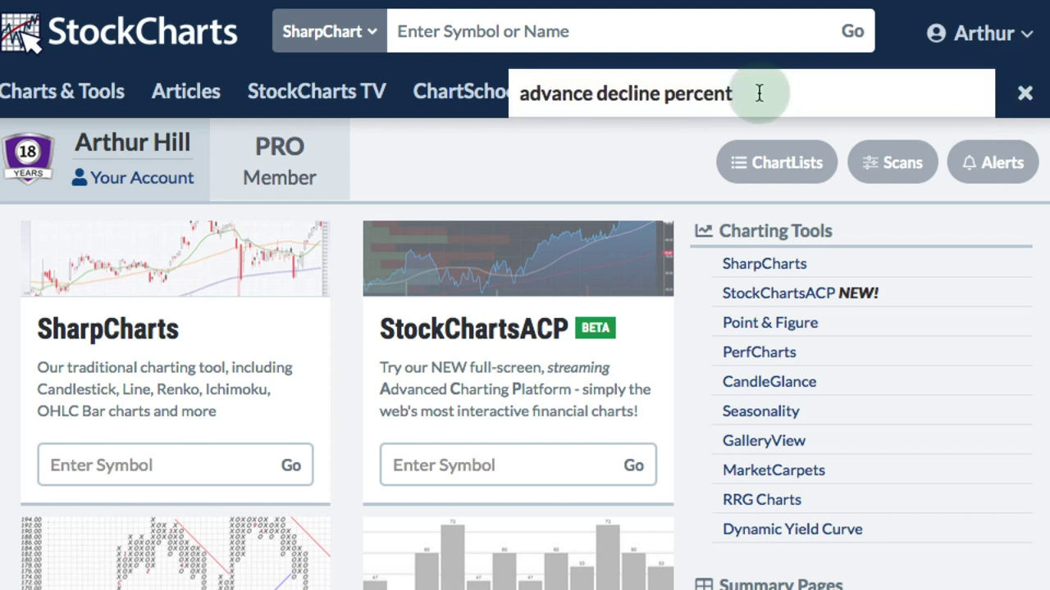
text( -)
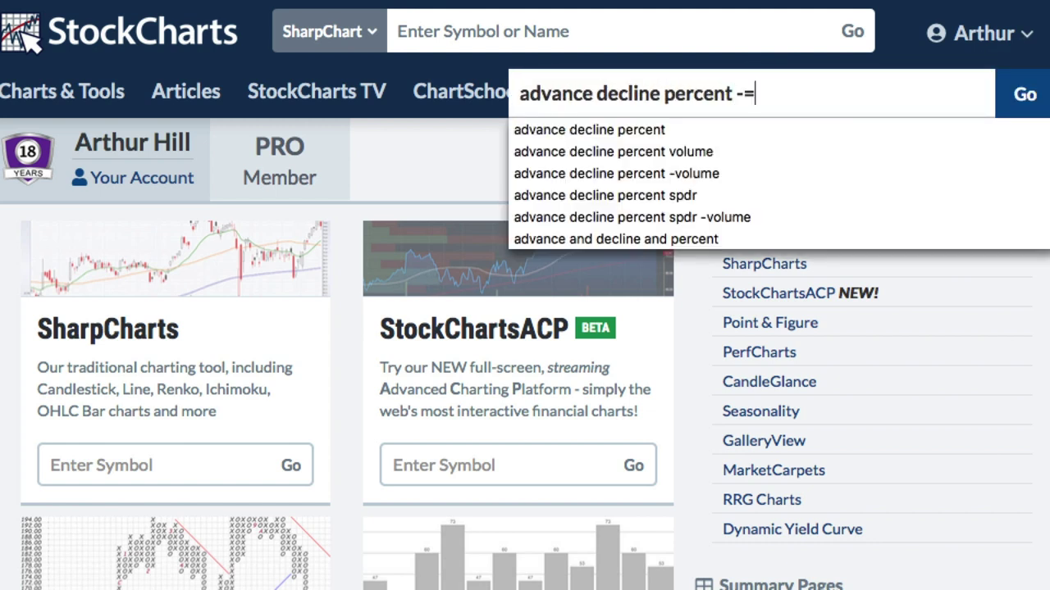
click(759, 94)
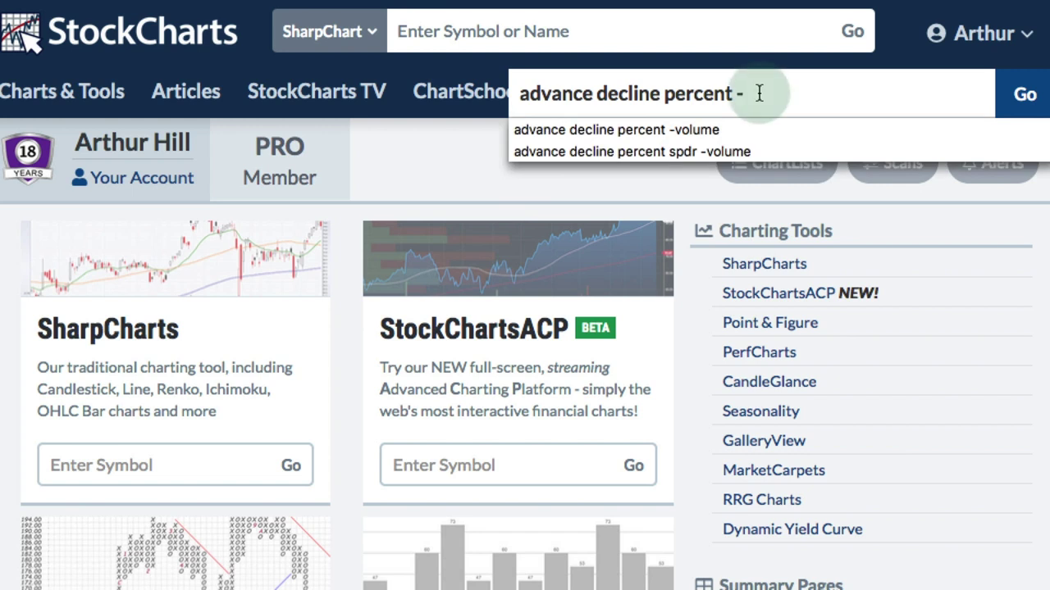
click(699, 129)
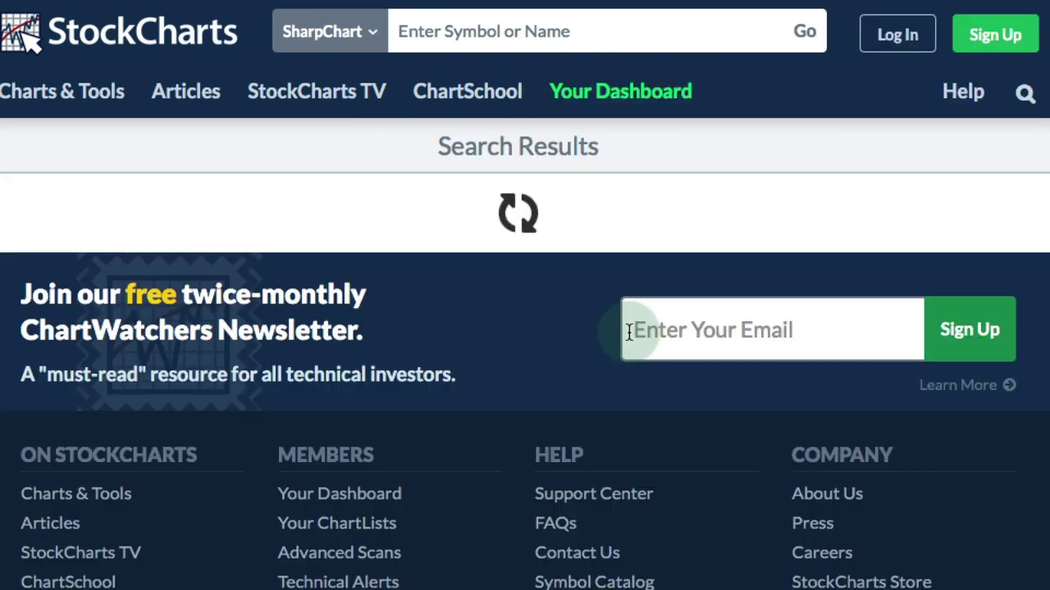
Note the results cover only Support Articles and repeat the search among Symbols.
scroll(628, 338, down, 3)
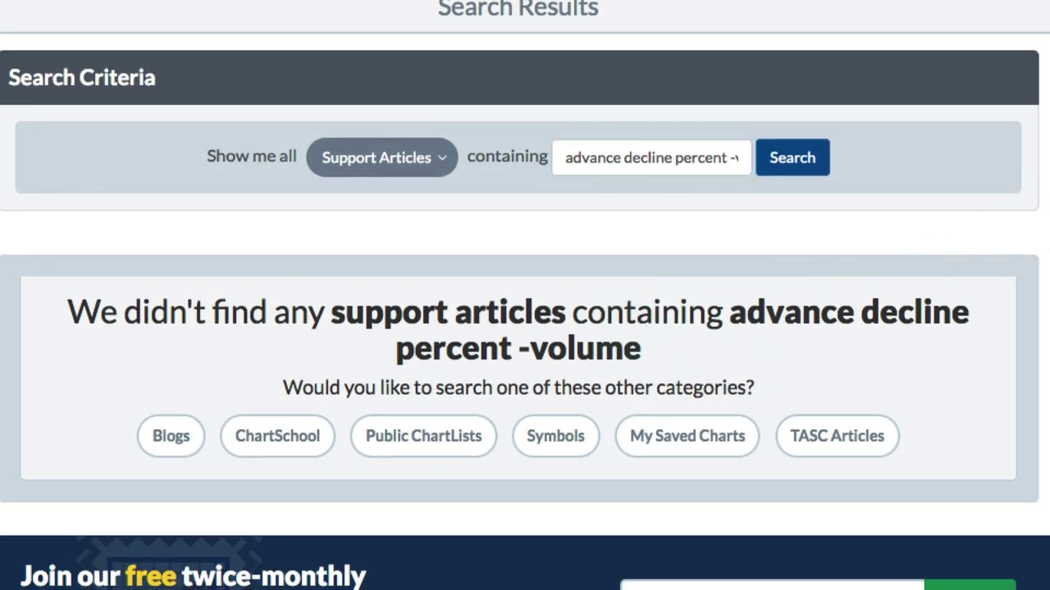
drag(286, 122, 479, 193)
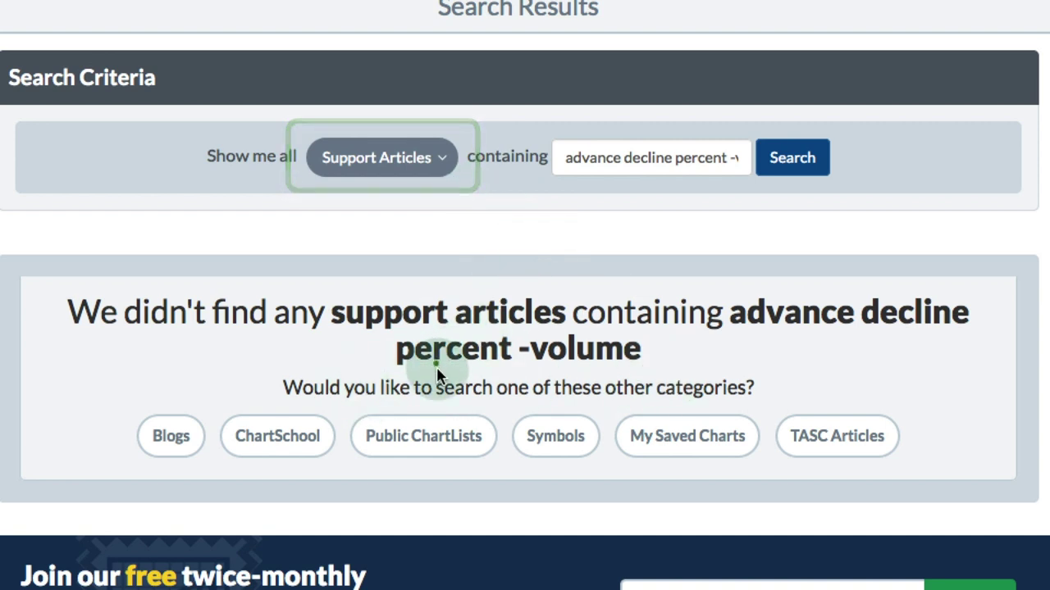
drag(505, 412, 611, 477)
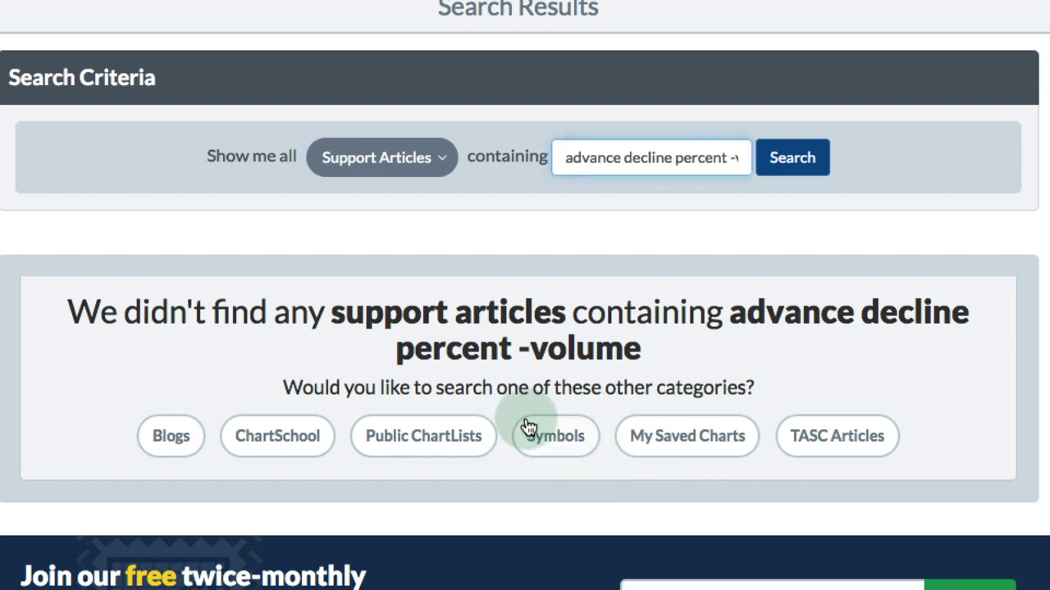
click(555, 443)
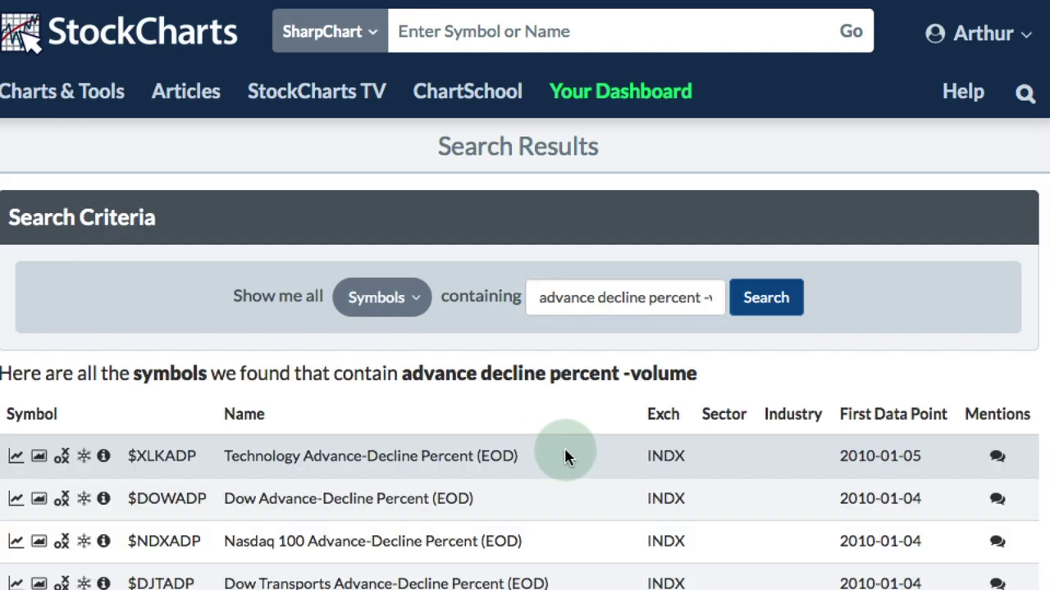
Scroll the Symbols results and highlight the $MIDADP, $XLYADP and $NDXADP rows.
scroll(564, 448, down, 3)
scroll(558, 441, down, 2)
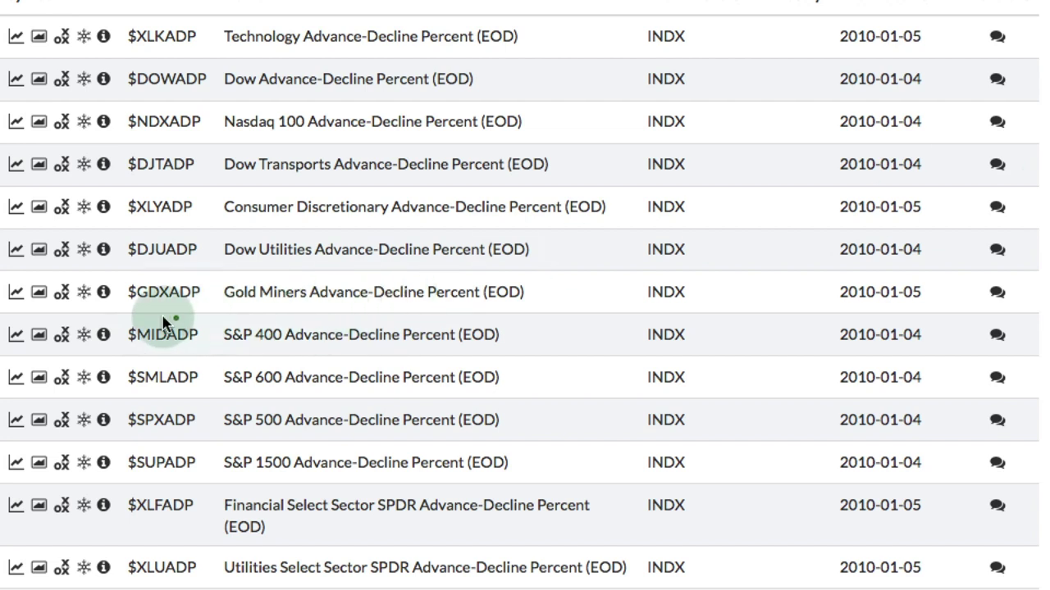
mouse_move(100, 318)
mouse_down()
mouse_move(483, 343)
mouse_move(541, 358)
mouse_up()
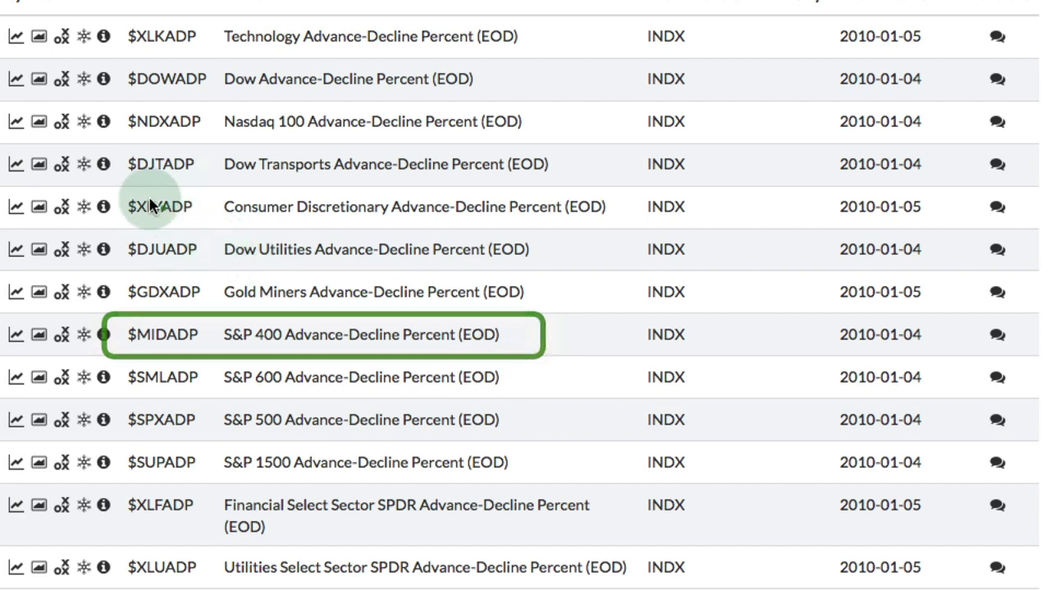
mouse_move(106, 183)
mouse_down()
mouse_move(610, 219)
mouse_move(623, 231)
mouse_up()
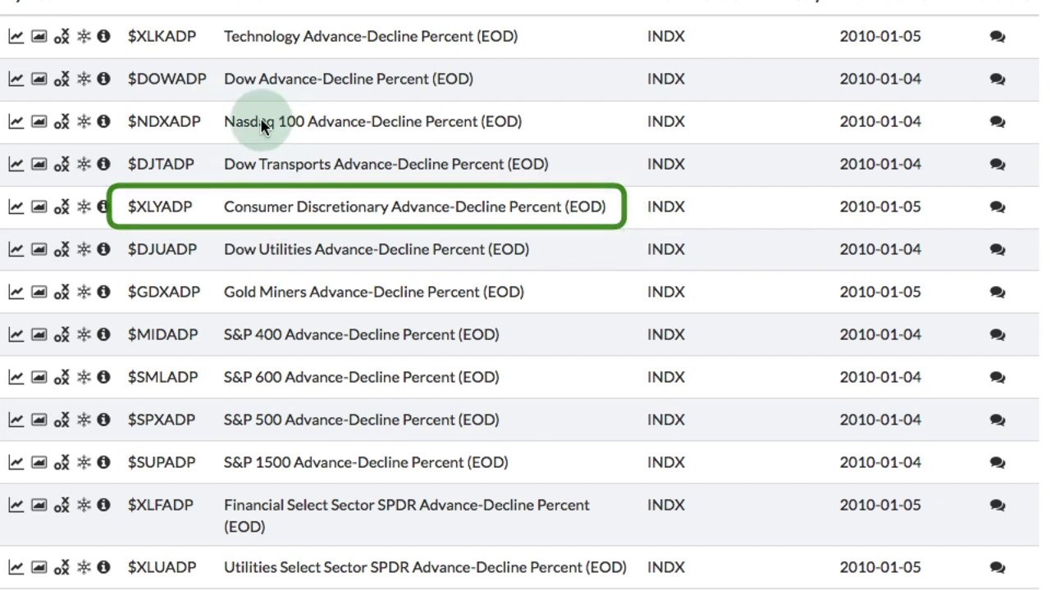
mouse_move(98, 103)
mouse_down()
mouse_move(250, 146)
mouse_move(572, 139)
mouse_up()
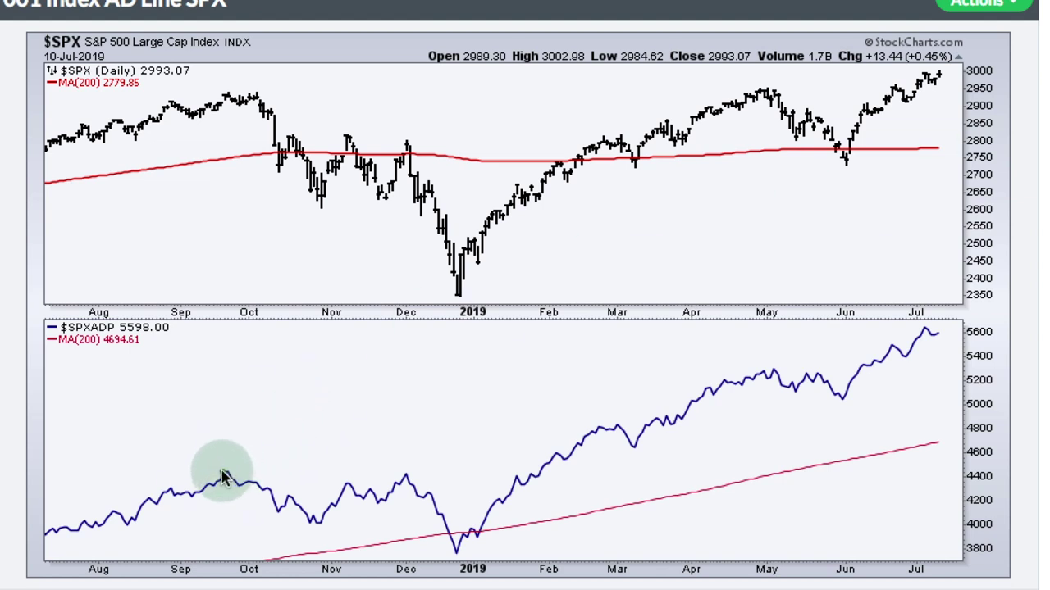
Mark the AD line's 4400 peak level and the S&P 500's 2950 and July highs.
drag(222, 473, 554, 480)
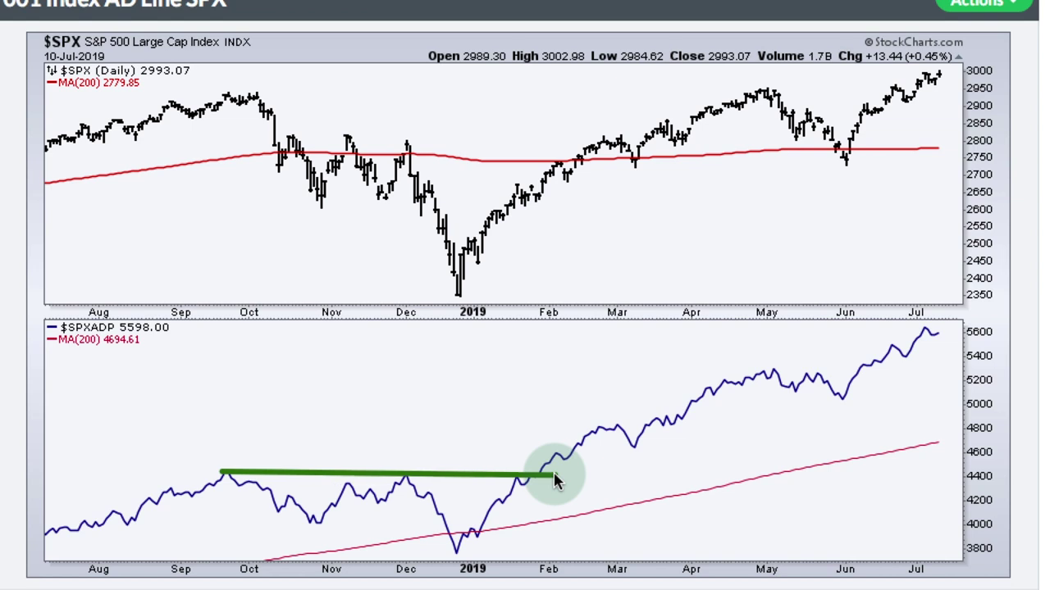
drag(233, 93, 779, 97)
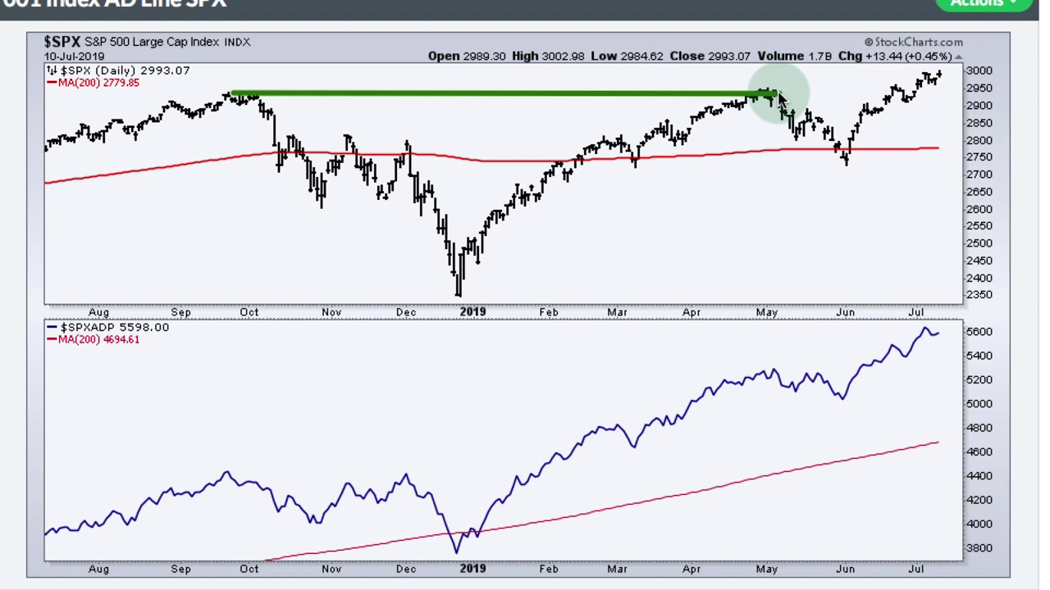
drag(888, 72, 920, 74)
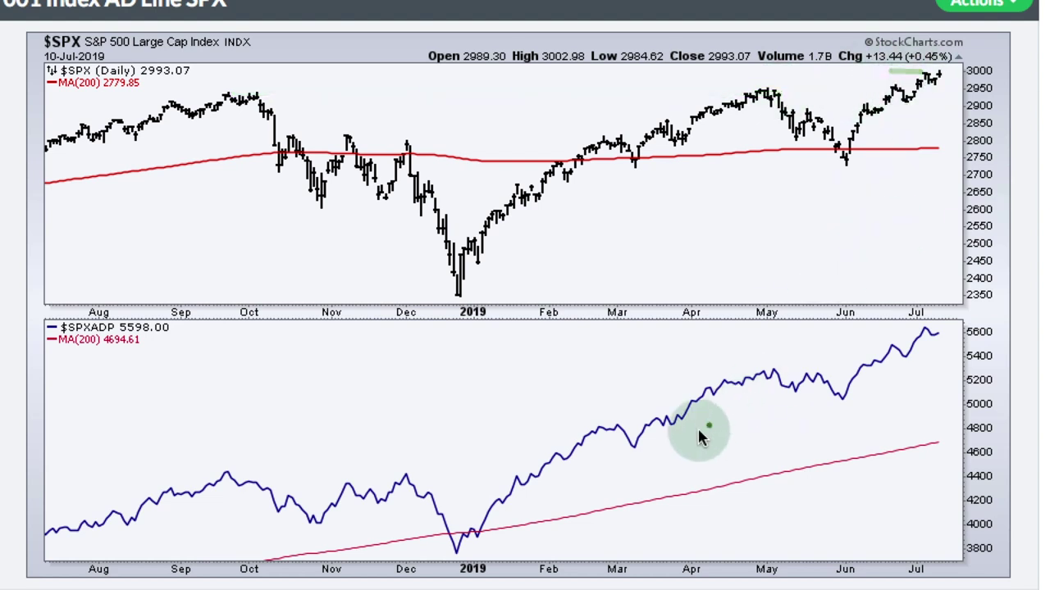
Draw a rising trend line under the AD line and trace its May–June pullback and May high.
mouse_move(586, 454)
mouse_down()
mouse_move(806, 379)
mouse_move(879, 372)
mouse_move(940, 348)
mouse_up()
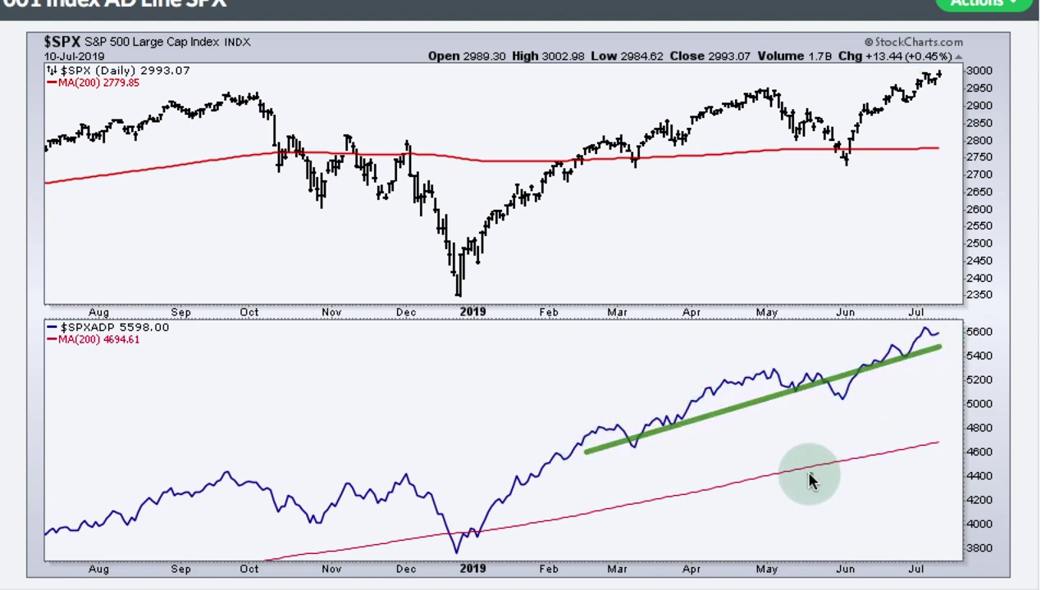
drag(776, 376, 842, 399)
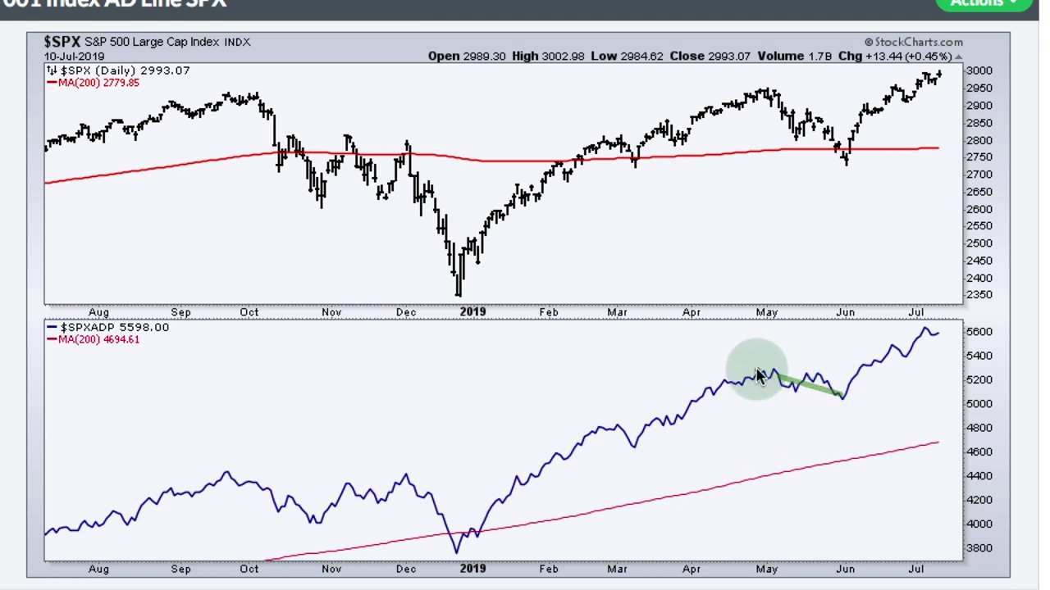
drag(755, 370, 869, 376)
click(870, 375)
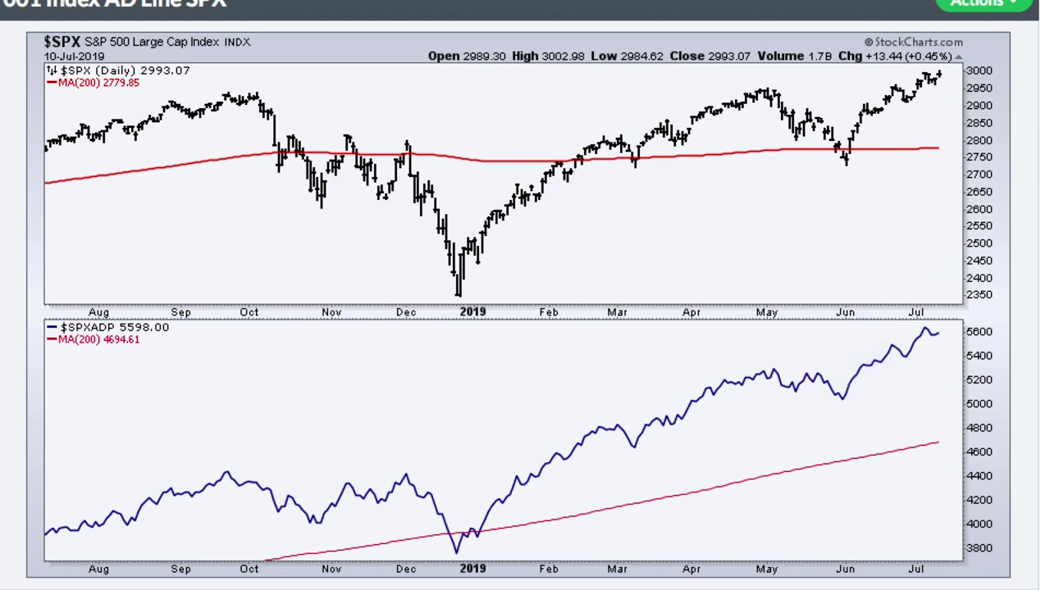
Point arrows at the AD line's July peak and at its red MA(200) line.
drag(905, 283, 924, 326)
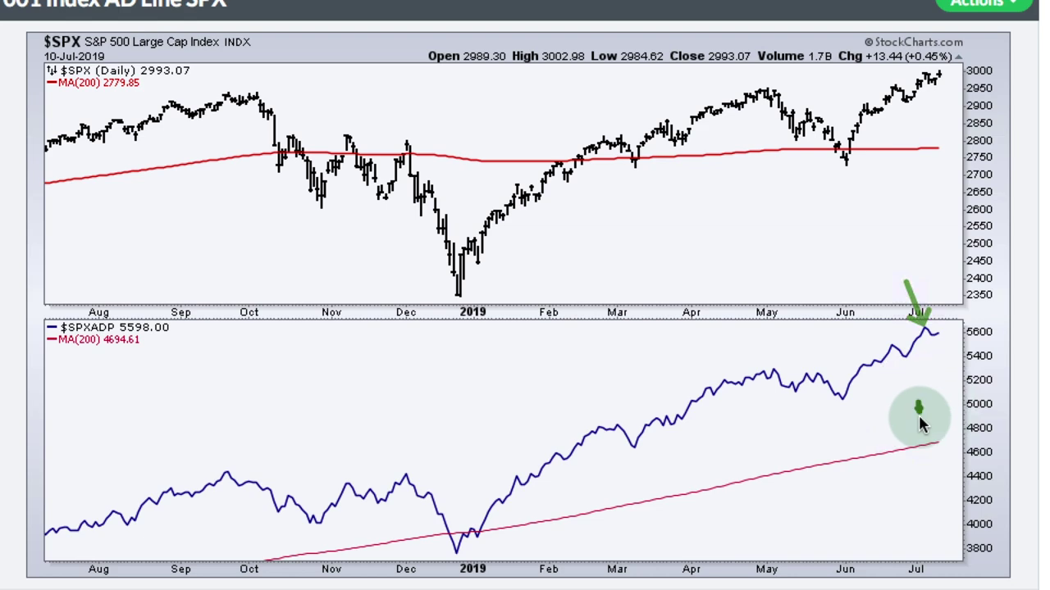
drag(919, 401, 924, 441)
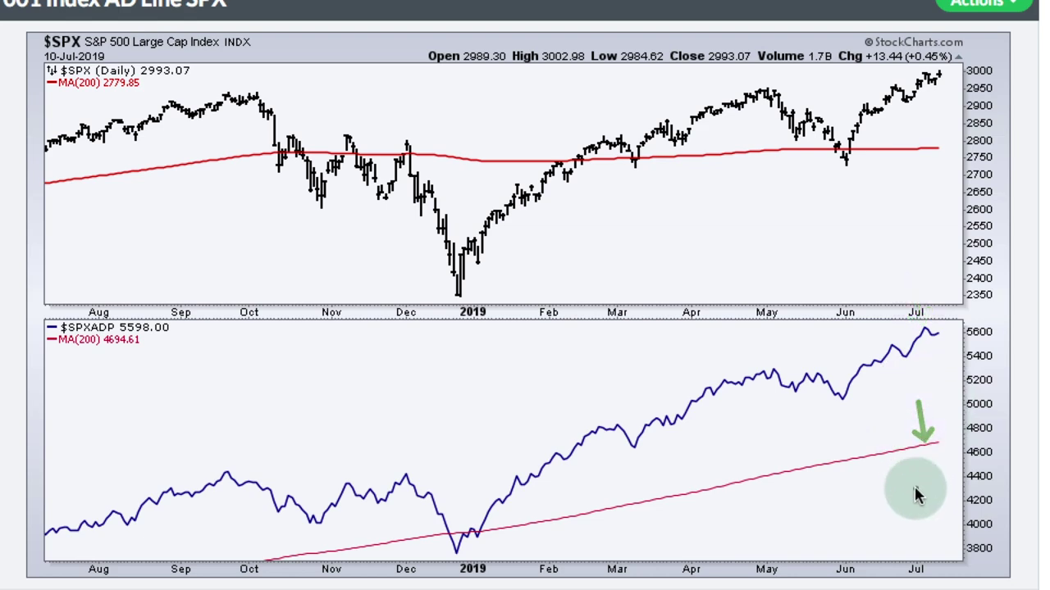
scroll(753, 418, down, 1)
On the $MID chart, mark resistance near 1960, the September high near 2040, and the AD line's September peak.
scroll(753, 418, down, 8)
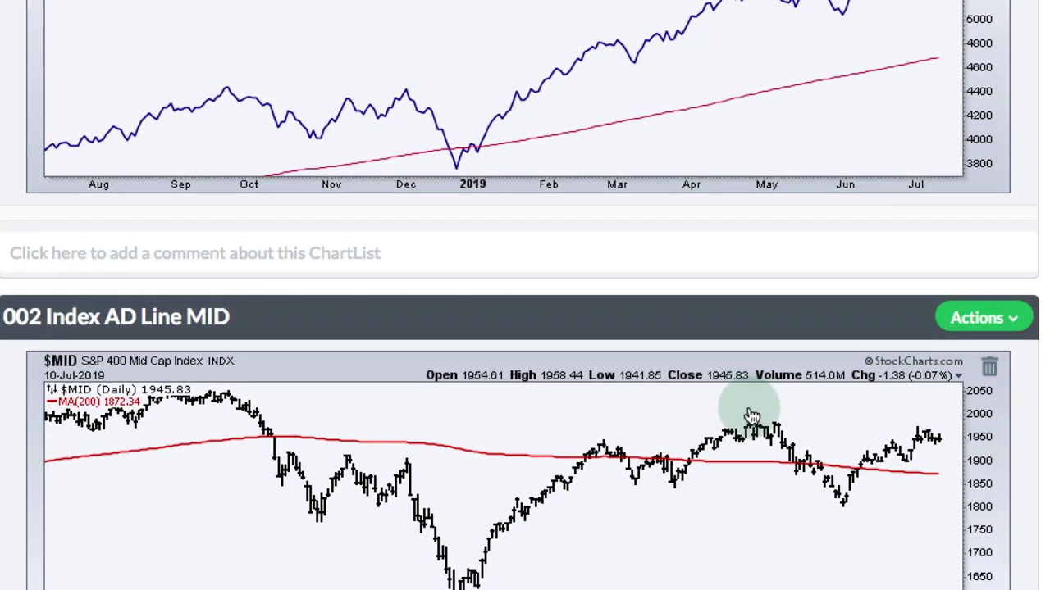
scroll(750, 416, down, 1)
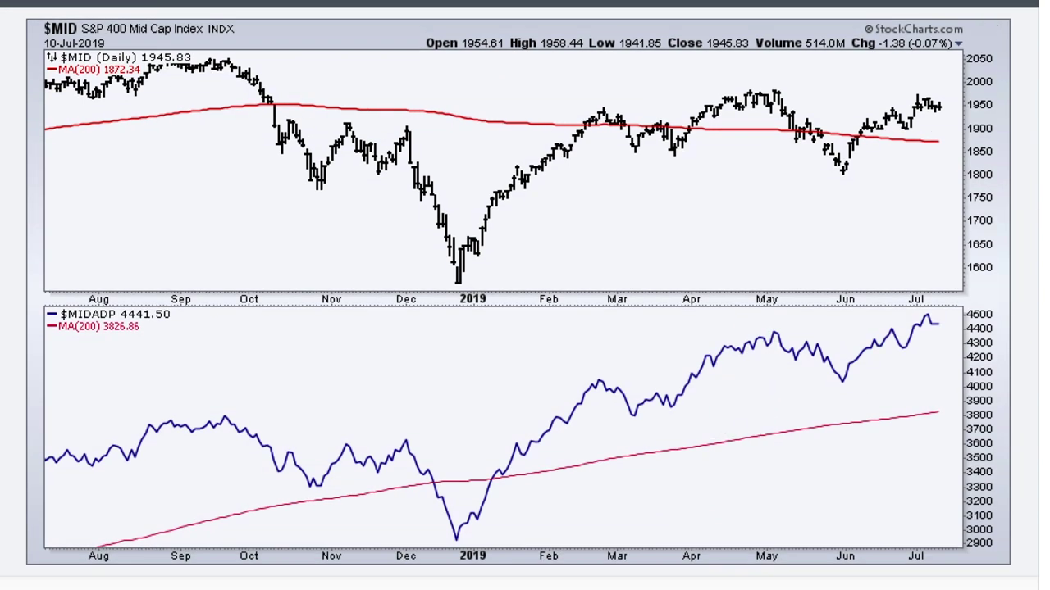
drag(590, 100, 951, 100)
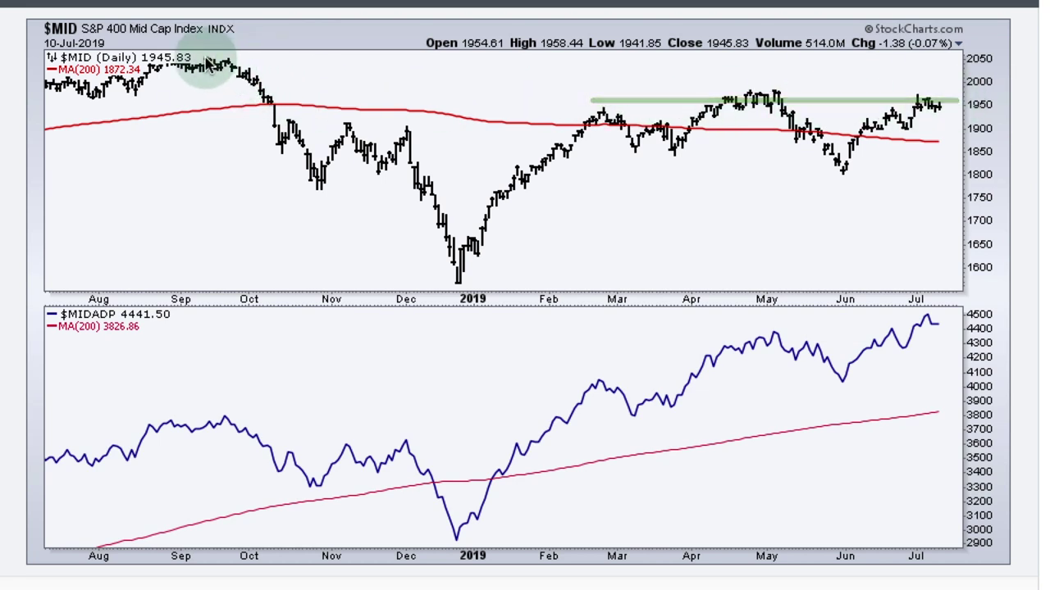
drag(205, 58, 955, 60)
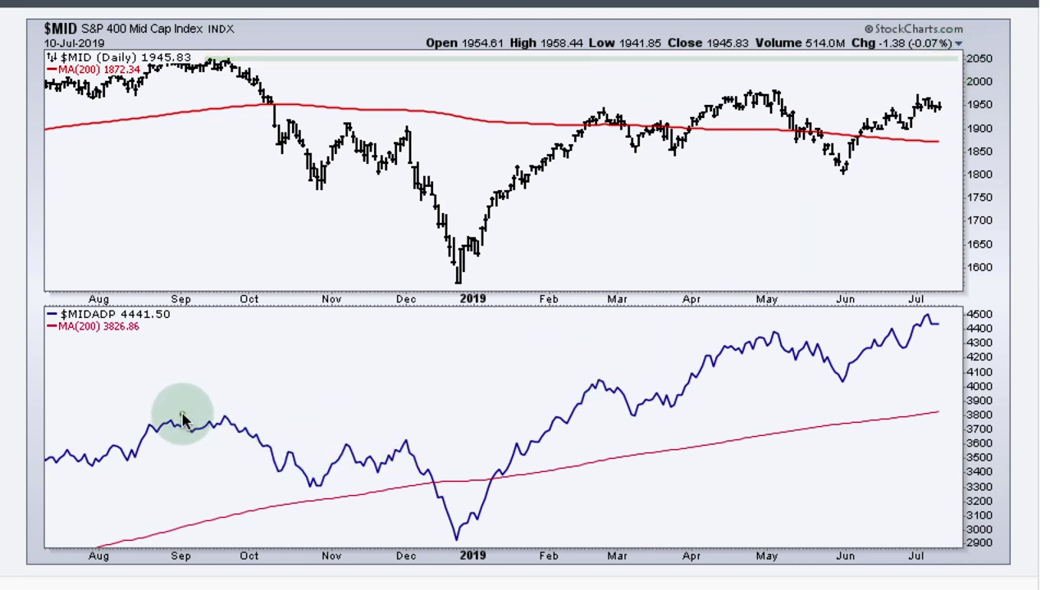
drag(182, 416, 587, 417)
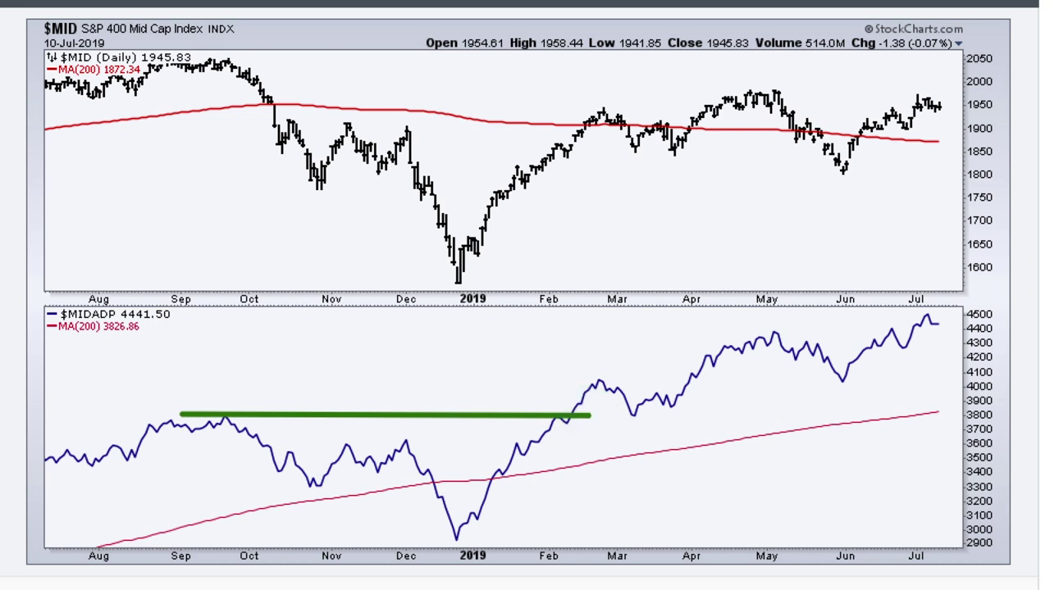
Trace the AD line's Feb–April pullback, April rise, May–June decline and June–July rise.
drag(597, 377, 681, 404)
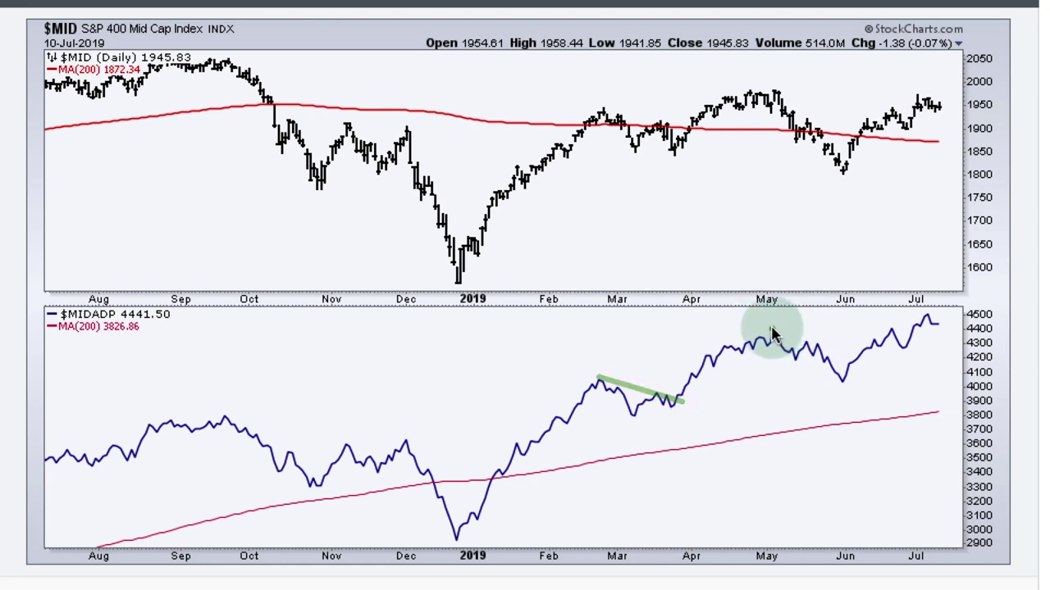
drag(771, 332, 871, 359)
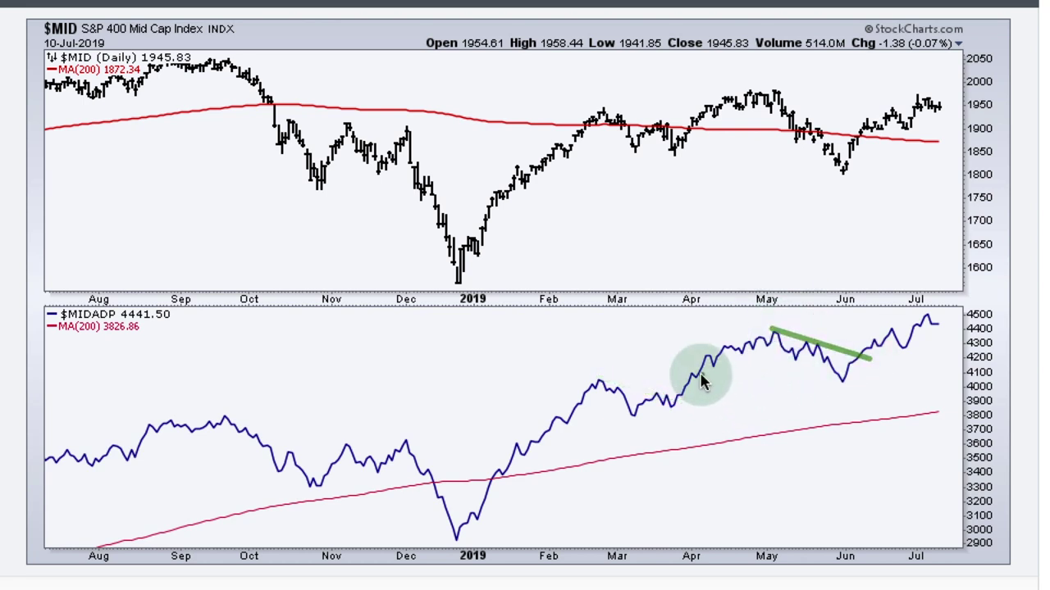
drag(701, 378, 742, 352)
drag(871, 356, 935, 323)
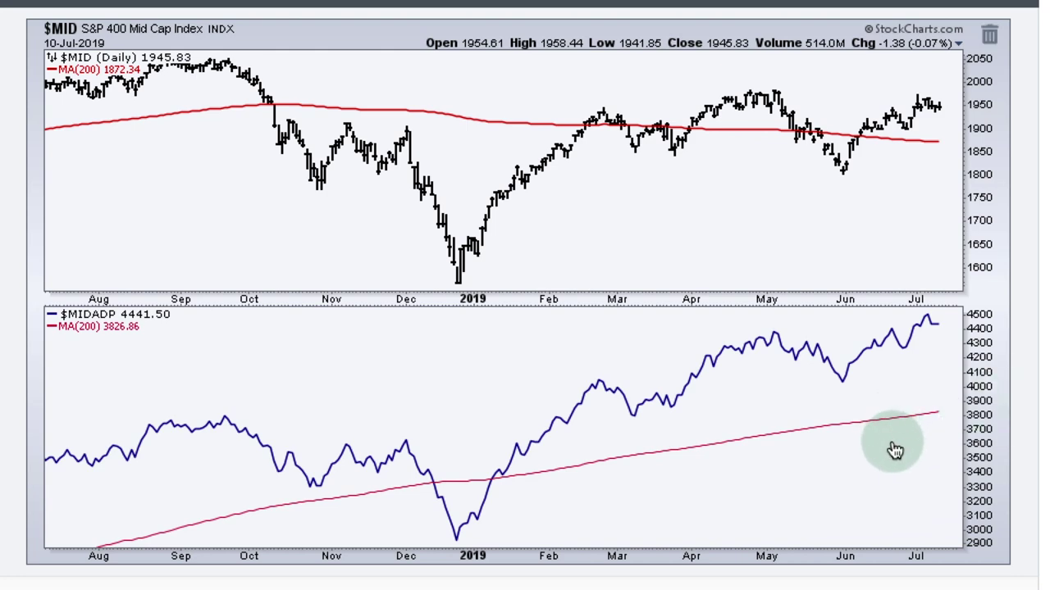
scroll(893, 449, down, 7)
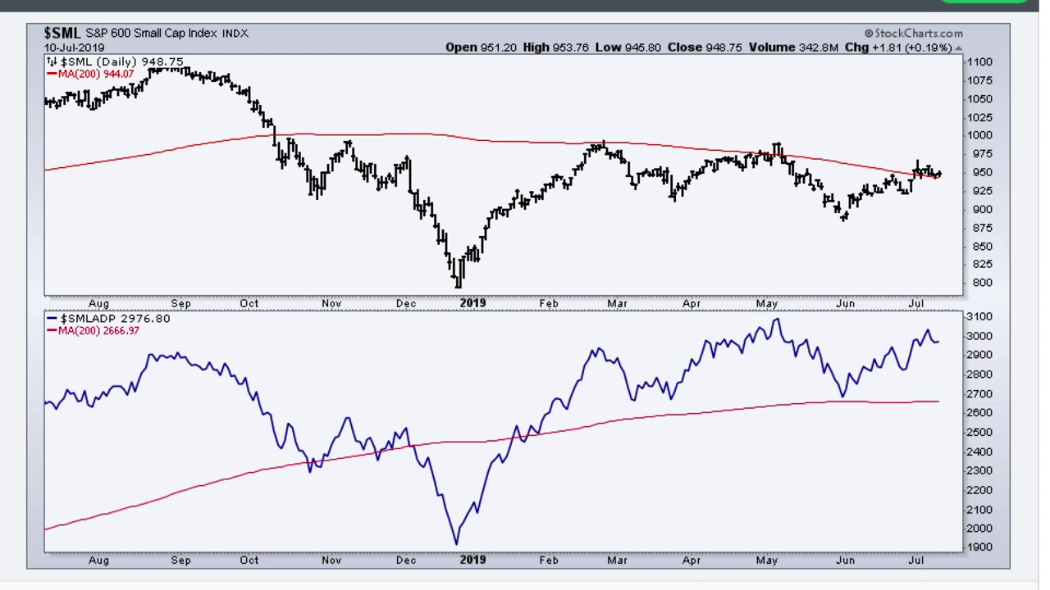
Mark the $SMLADP September peak level and trace its April–May rise and extended June–July uptrend.
drag(134, 354, 603, 357)
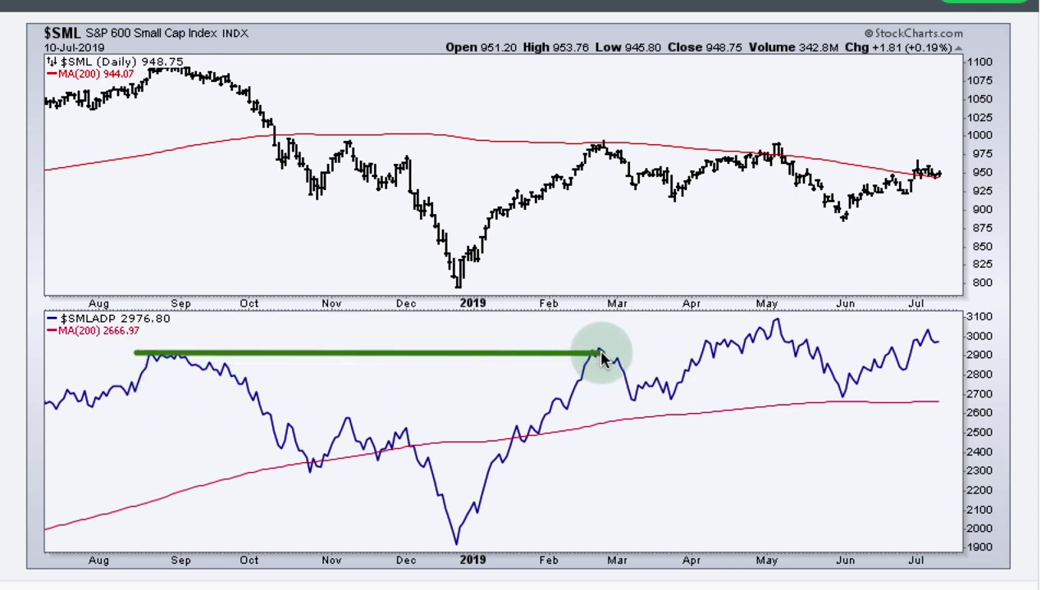
drag(683, 350, 769, 326)
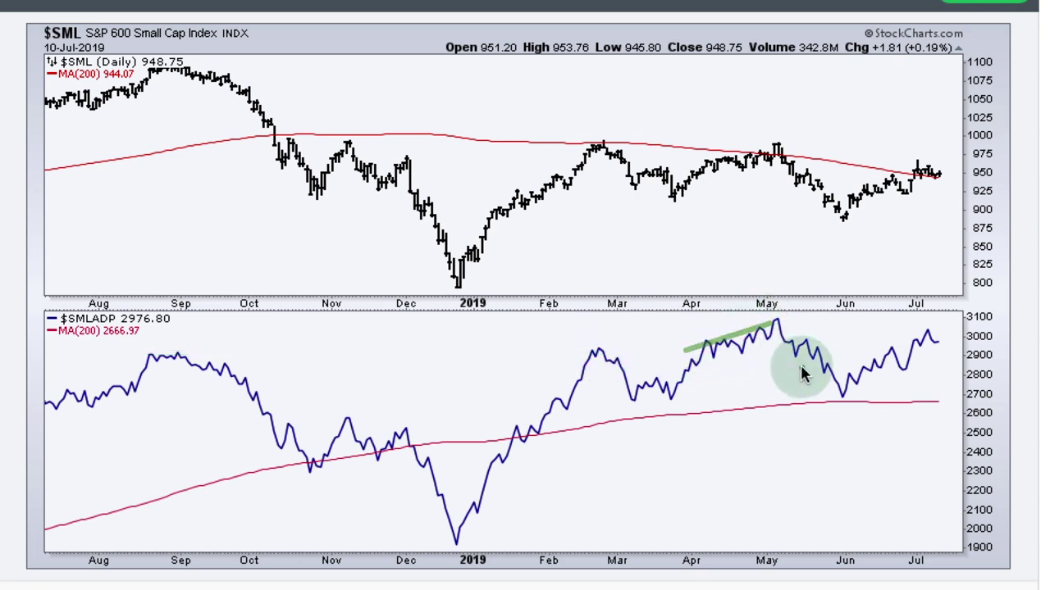
drag(876, 377, 917, 349)
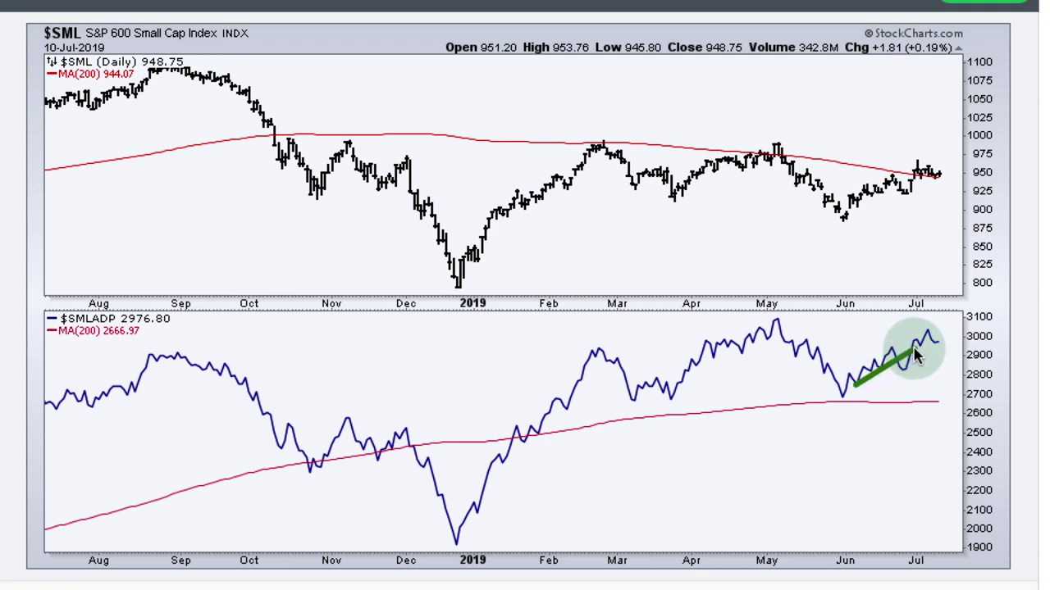
drag(774, 316, 964, 320)
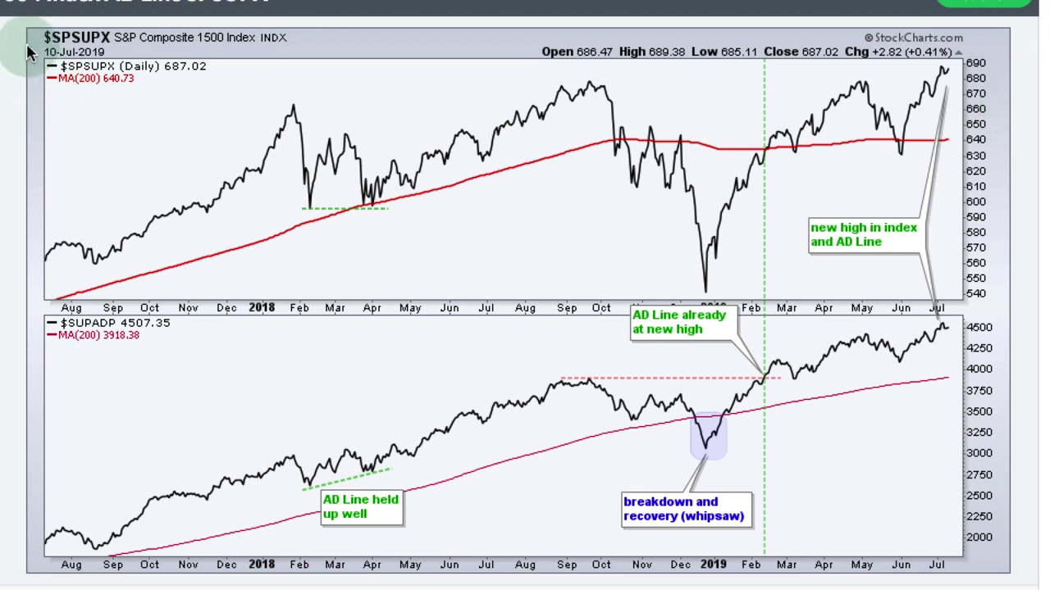
Draw boxes around the $SPSUPX index title and the $SUPADP legend in the lower panel.
mouse_move(20, 23)
mouse_down()
mouse_move(282, 48)
mouse_move(301, 61)
mouse_up()
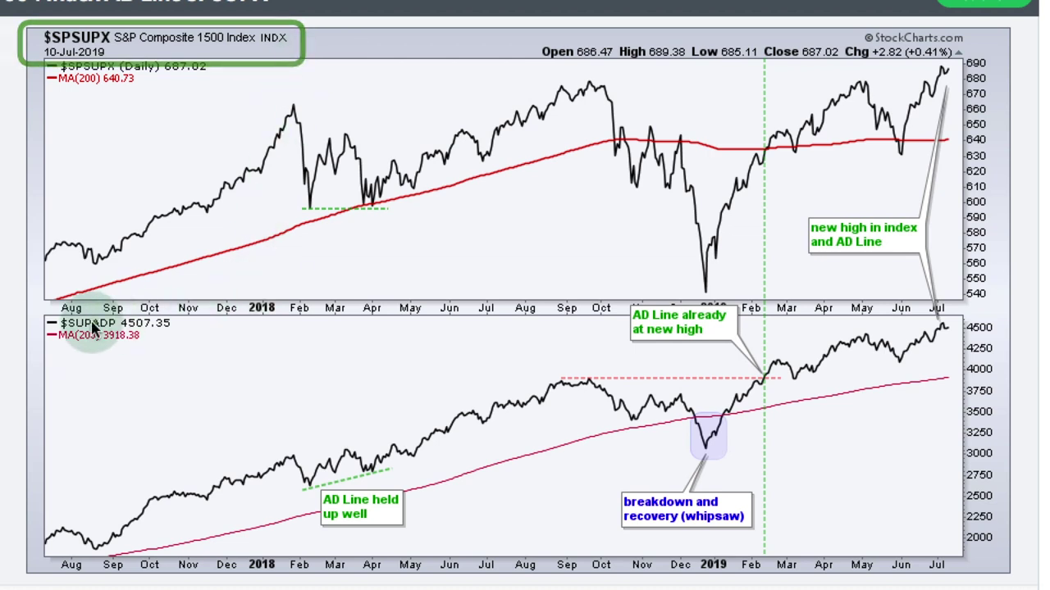
drag(47, 314, 190, 361)
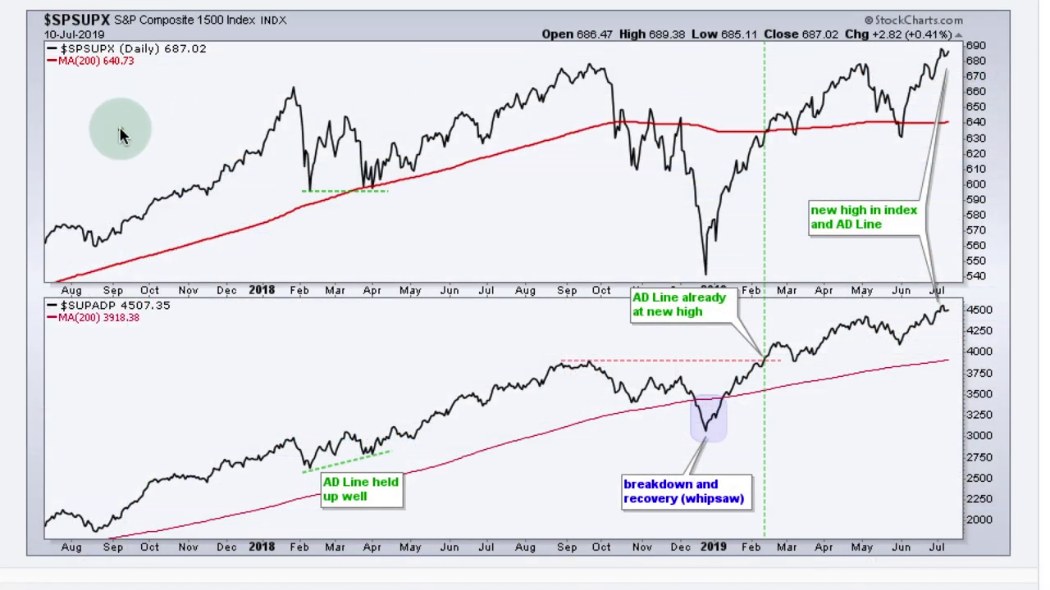
Point arrows at the $SPSUPX and $SUPADP titles, mark the June pullback, and arrow the July high.
drag(122, 128, 97, 34)
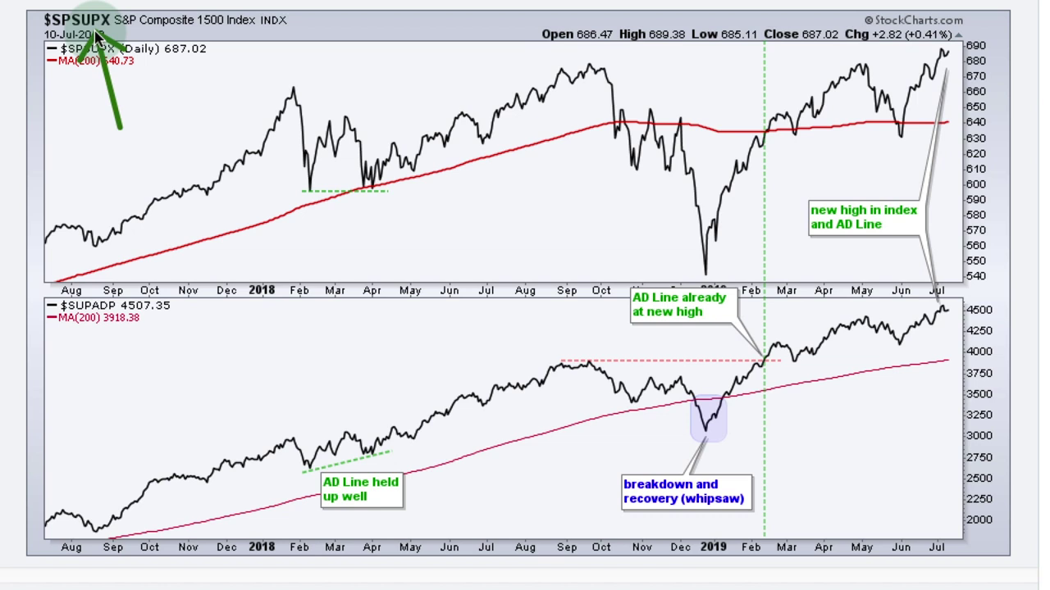
drag(122, 389, 109, 320)
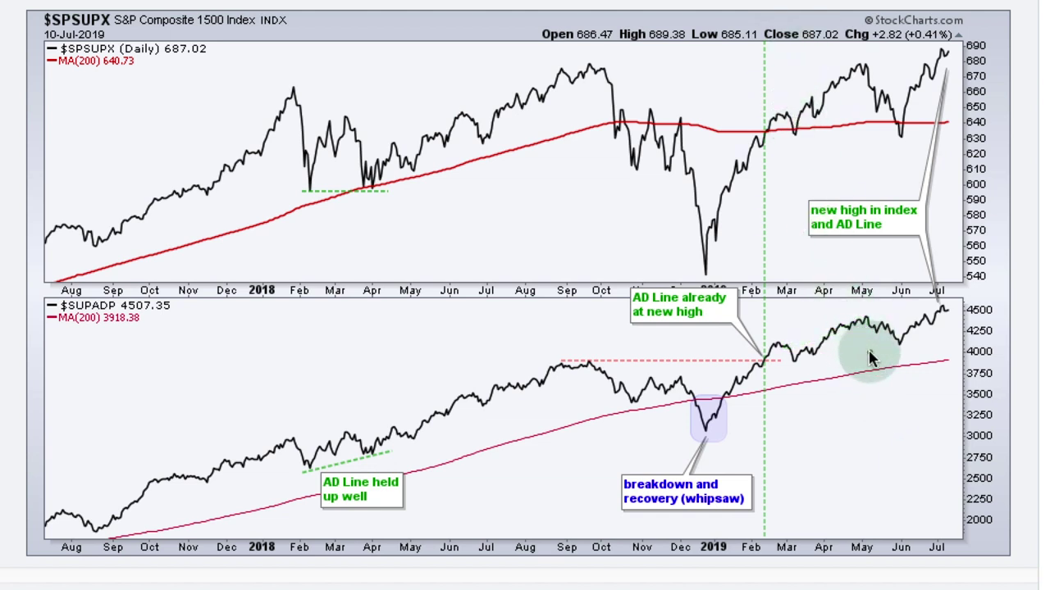
mouse_move(867, 318)
mouse_down()
mouse_move(900, 346)
mouse_move(941, 312)
mouse_up()
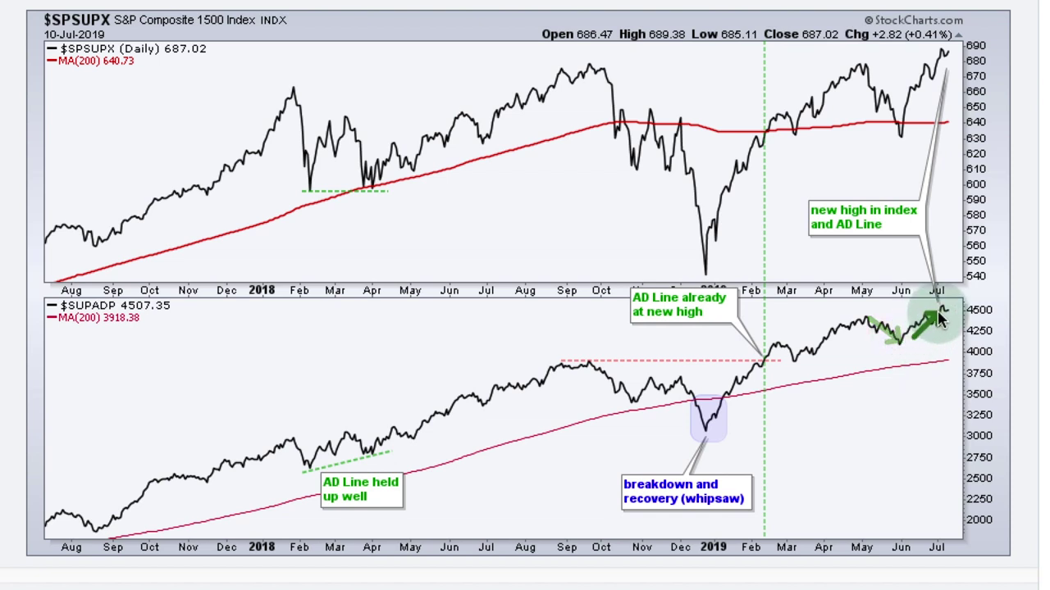
click(957, 429)
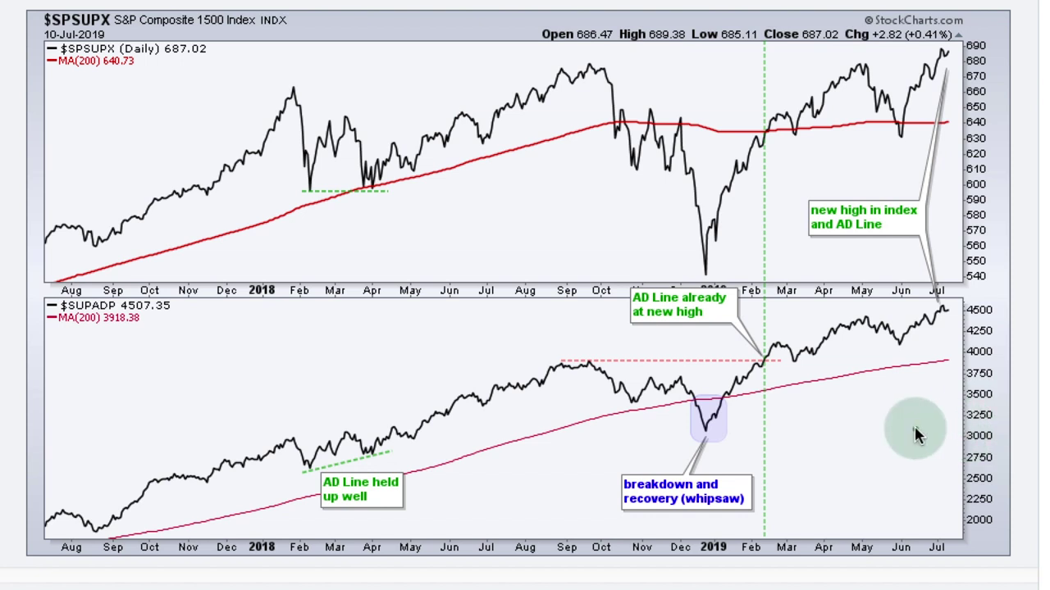
drag(905, 32, 942, 51)
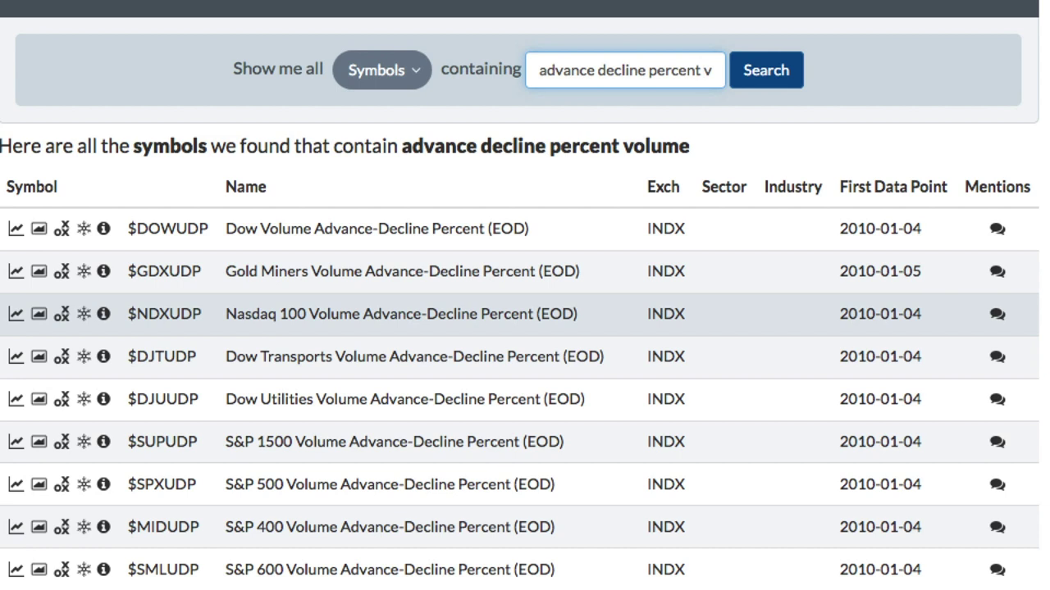
Box the $NDXUDP row, the $DJUUDP row, and the S&P 1500, 500, 400 and 600 rows.
click(888, 295)
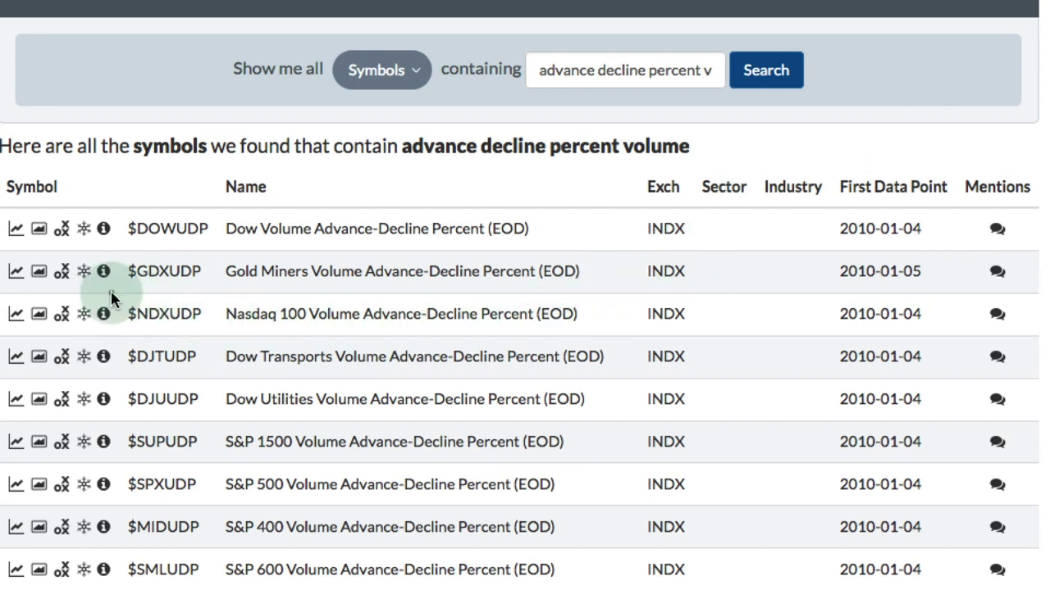
drag(110, 297, 610, 341)
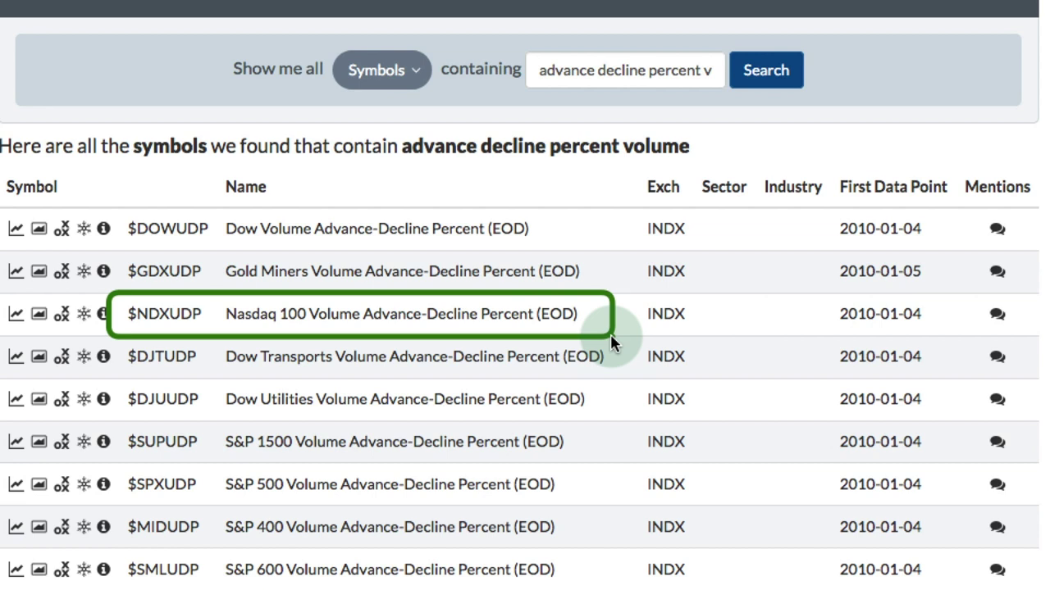
mouse_move(120, 376)
mouse_down()
mouse_move(456, 418)
mouse_move(636, 425)
mouse_up()
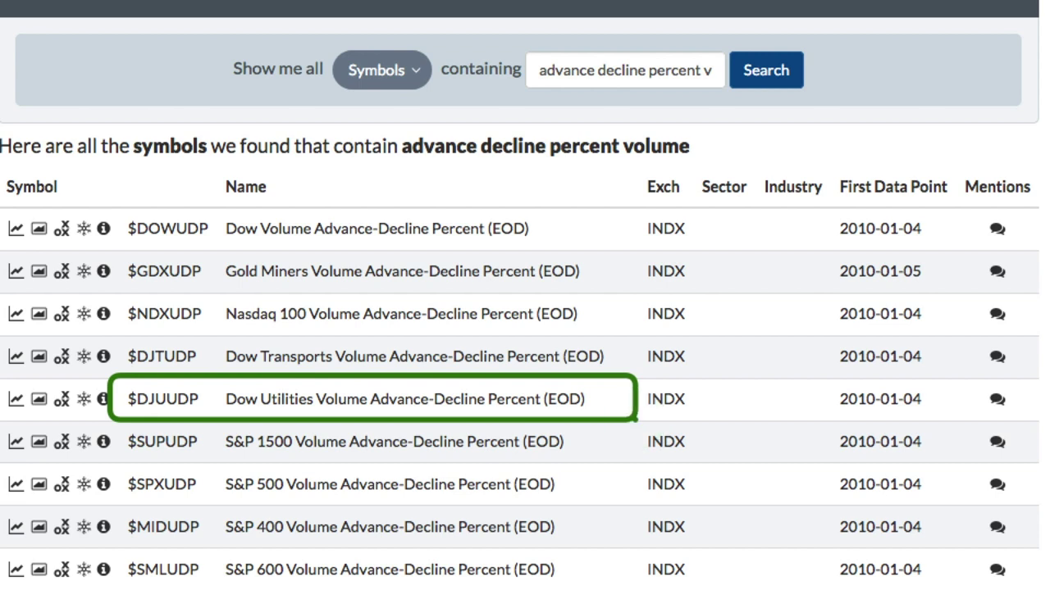
drag(110, 430, 607, 585)
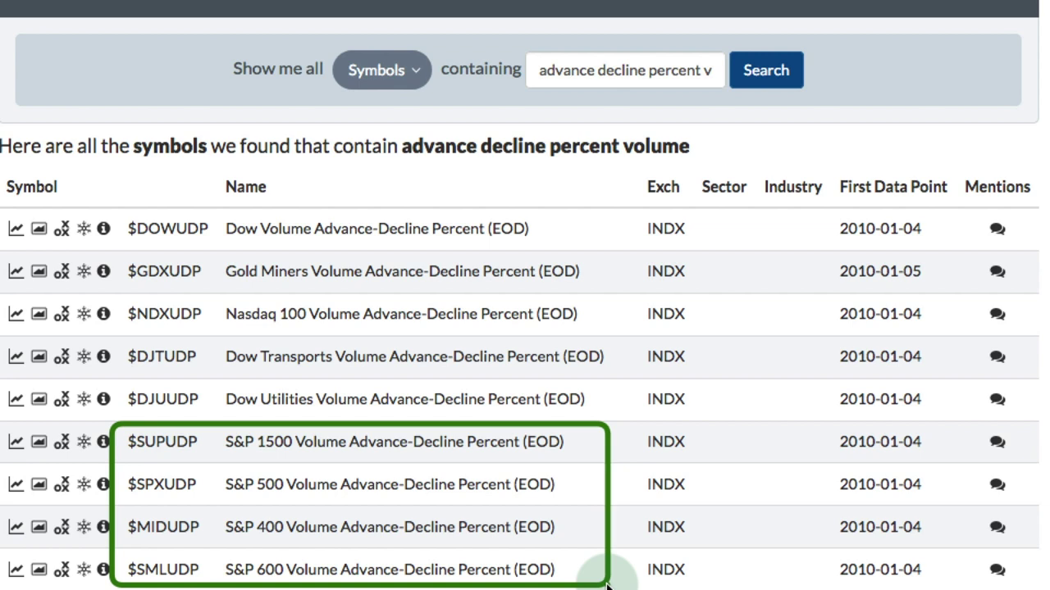
drag(607, 584, 606, 584)
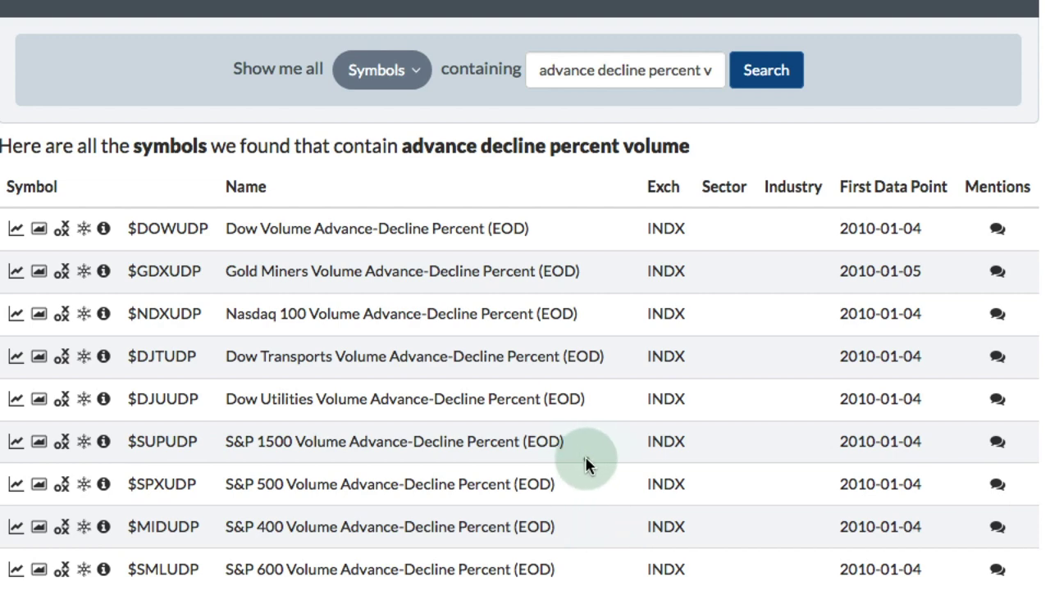
Scroll down the results and outline the Technology highs-lows percent ($XLKHLP) row.
scroll(585, 464, down, 1)
scroll(586, 461, down, 5)
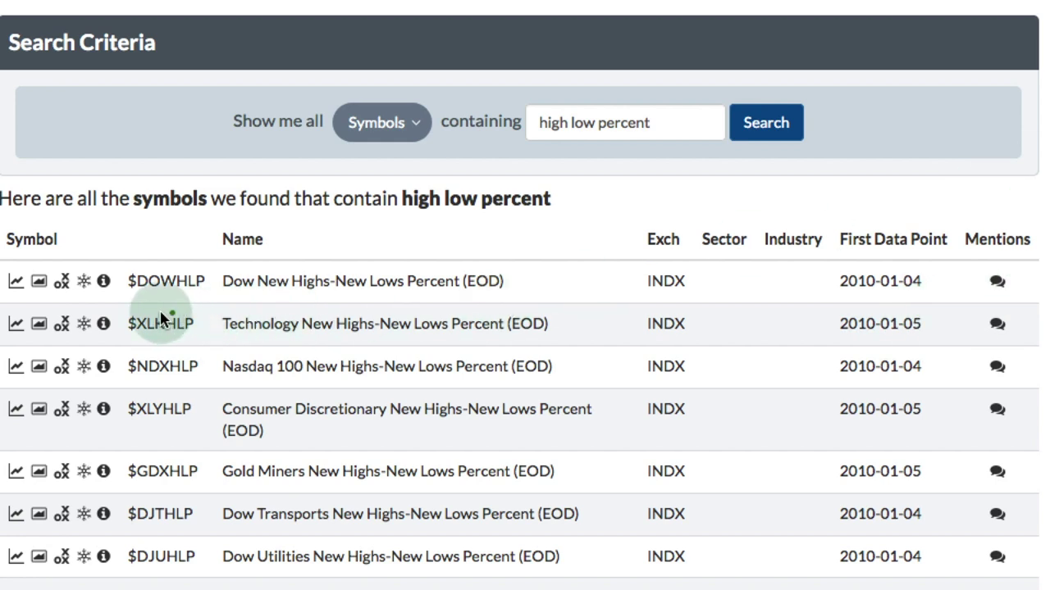
mouse_move(102, 313)
mouse_down()
mouse_move(577, 320)
mouse_move(597, 341)
mouse_up()
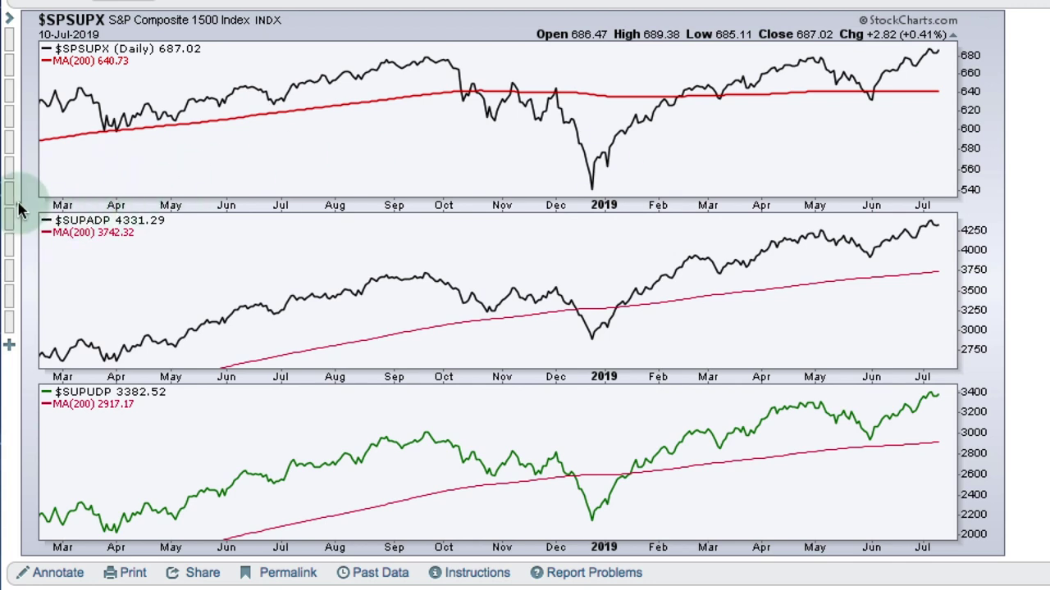
Outline the $SUPADP and $SUPUDP panel labels and point to each panel's 200-day average.
drag(27, 207, 190, 246)
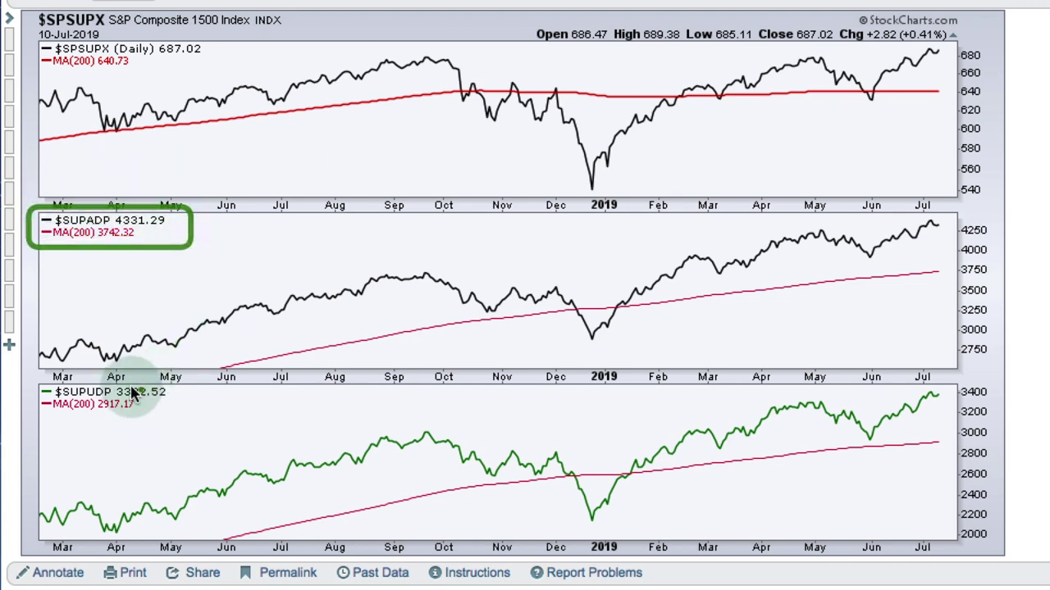
drag(30, 379, 191, 417)
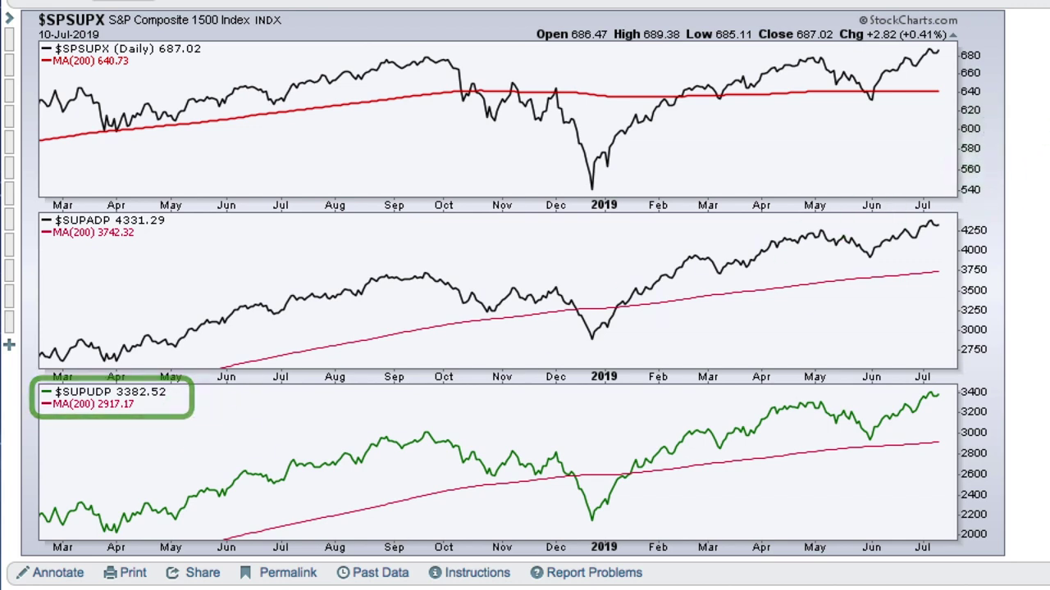
drag(706, 344, 695, 309)
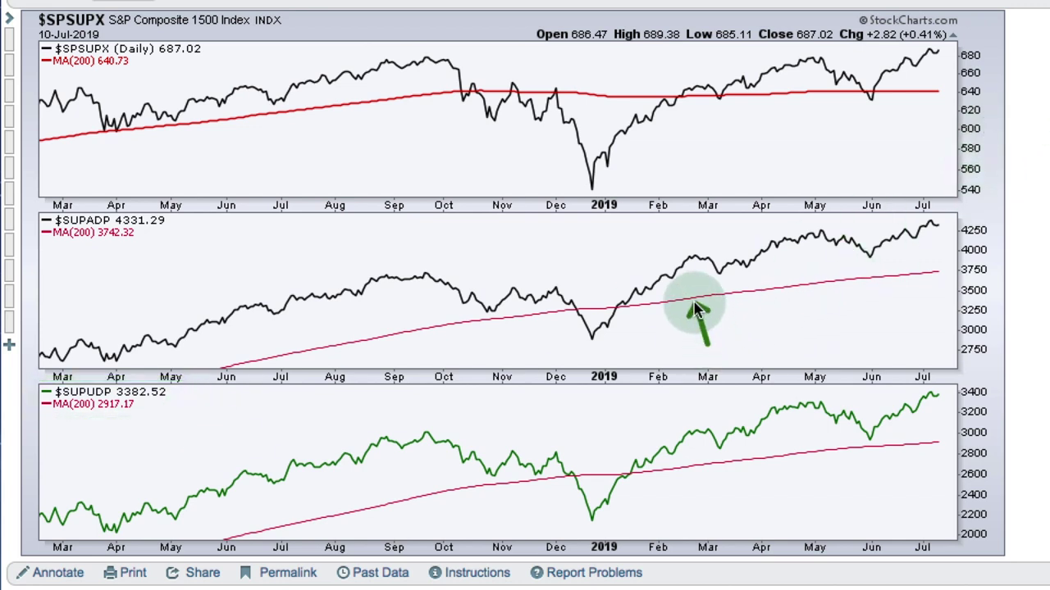
drag(715, 495, 710, 469)
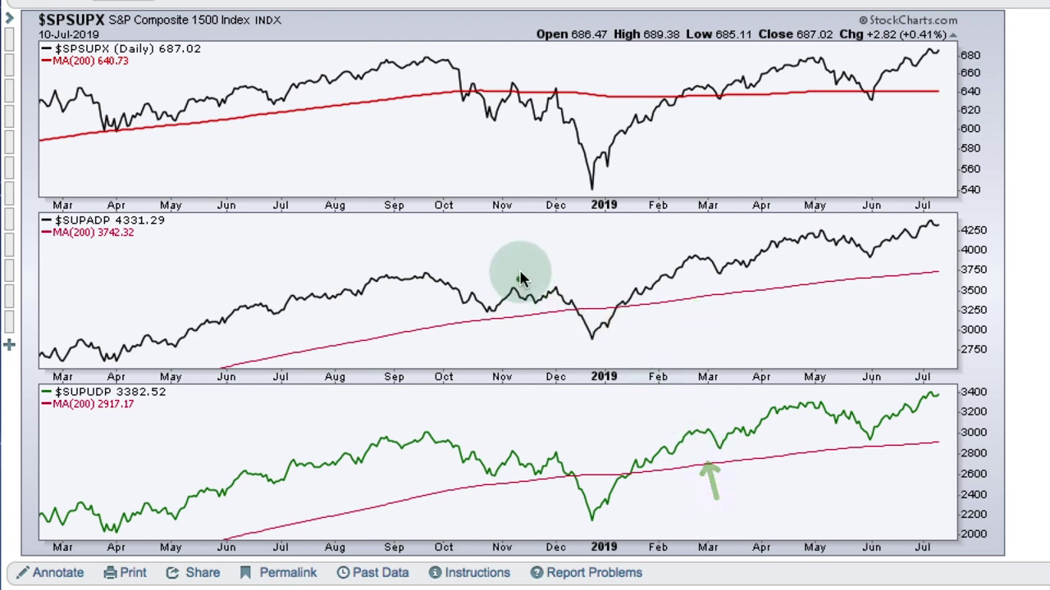
Mark the September peak on all three panels, plus the breadth lines' December drop and January recovery.
drag(428, 26, 427, 51)
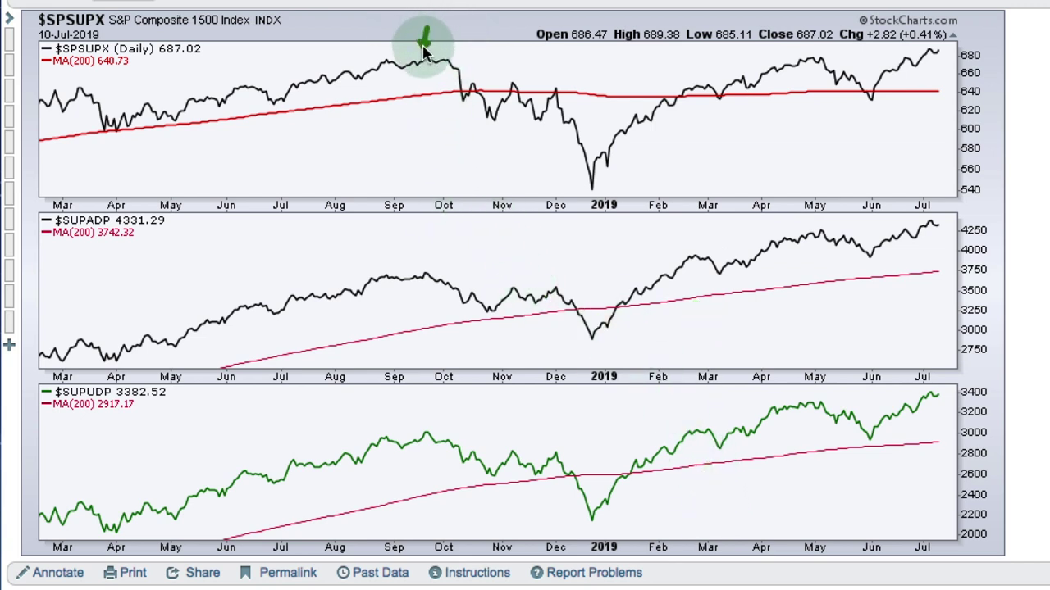
drag(427, 239, 427, 268)
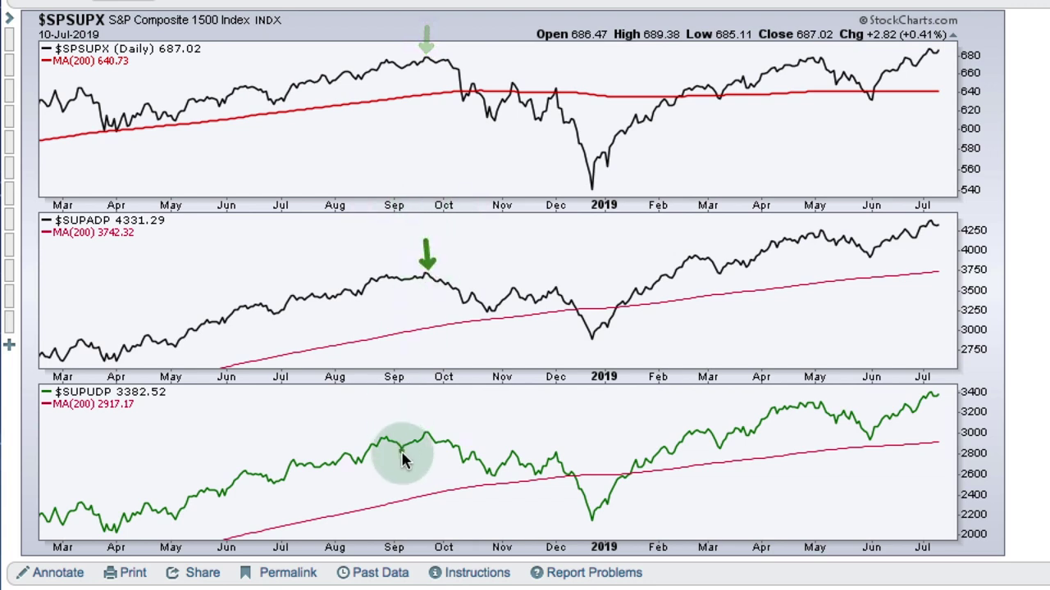
drag(432, 400, 431, 429)
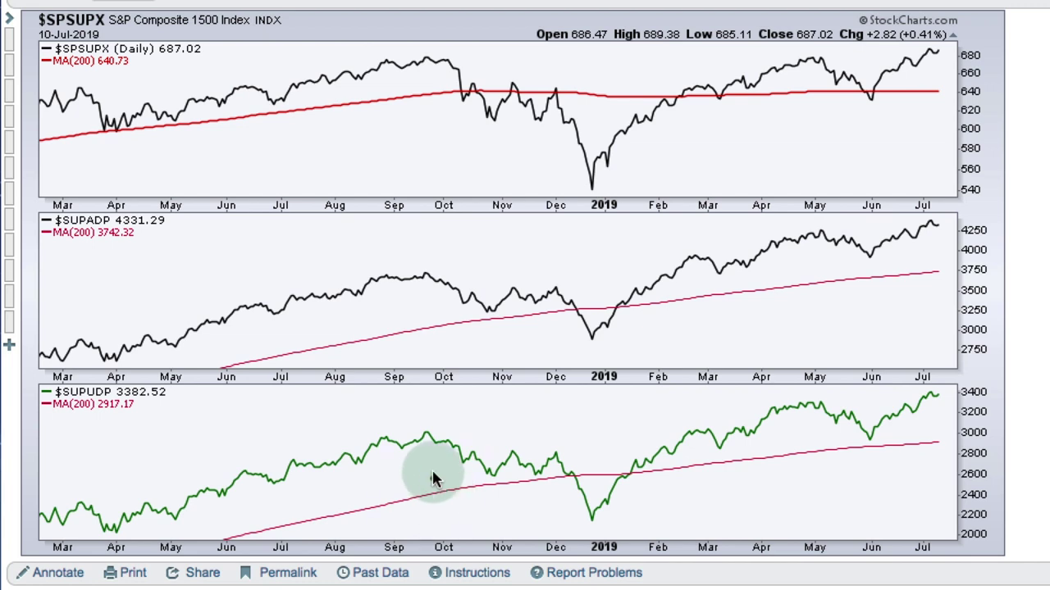
drag(583, 268, 580, 308)
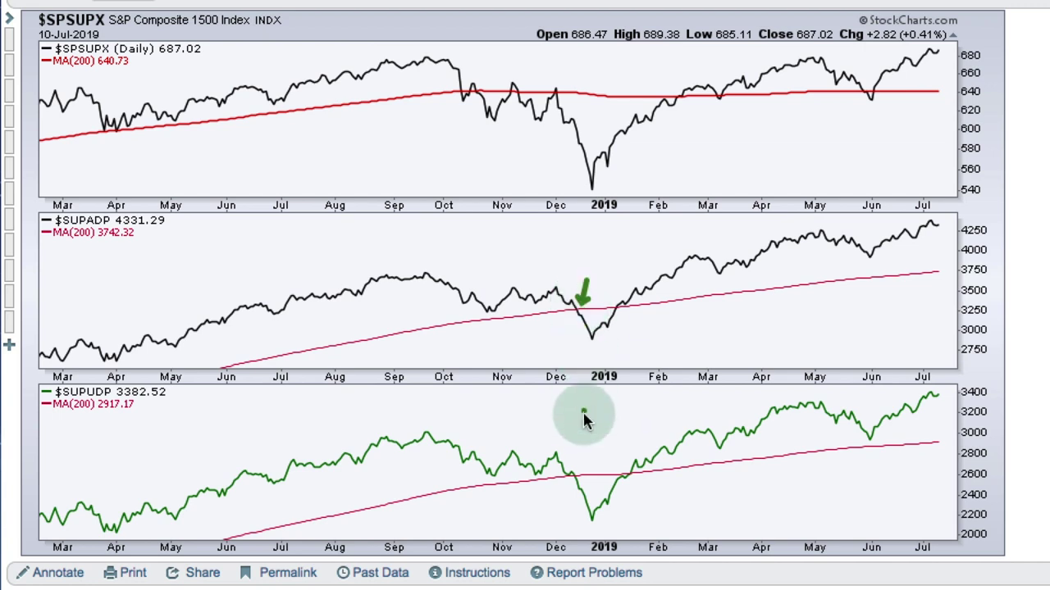
drag(584, 444, 579, 474)
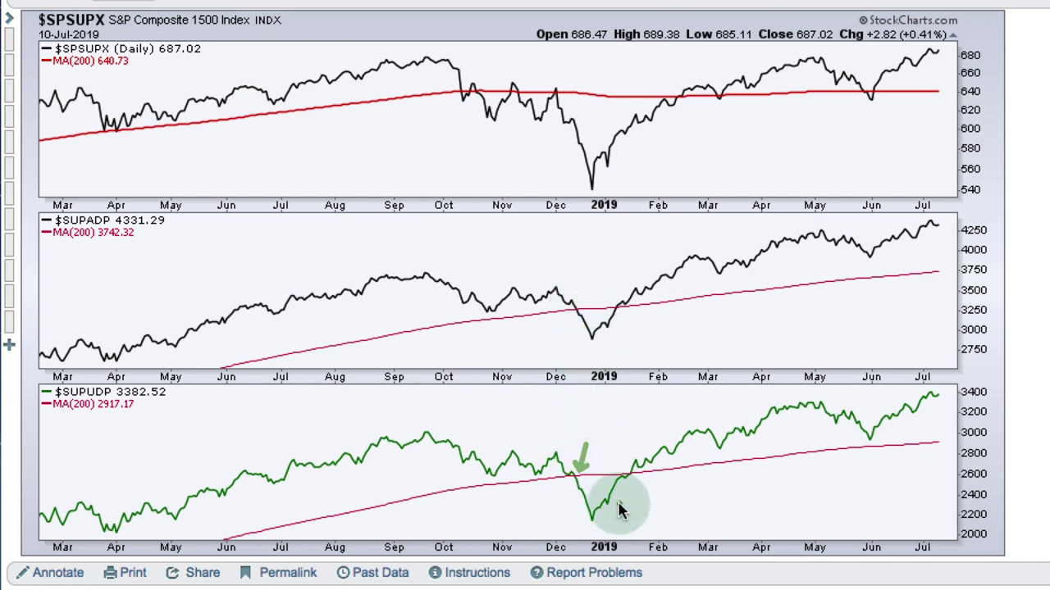
drag(639, 505, 634, 485)
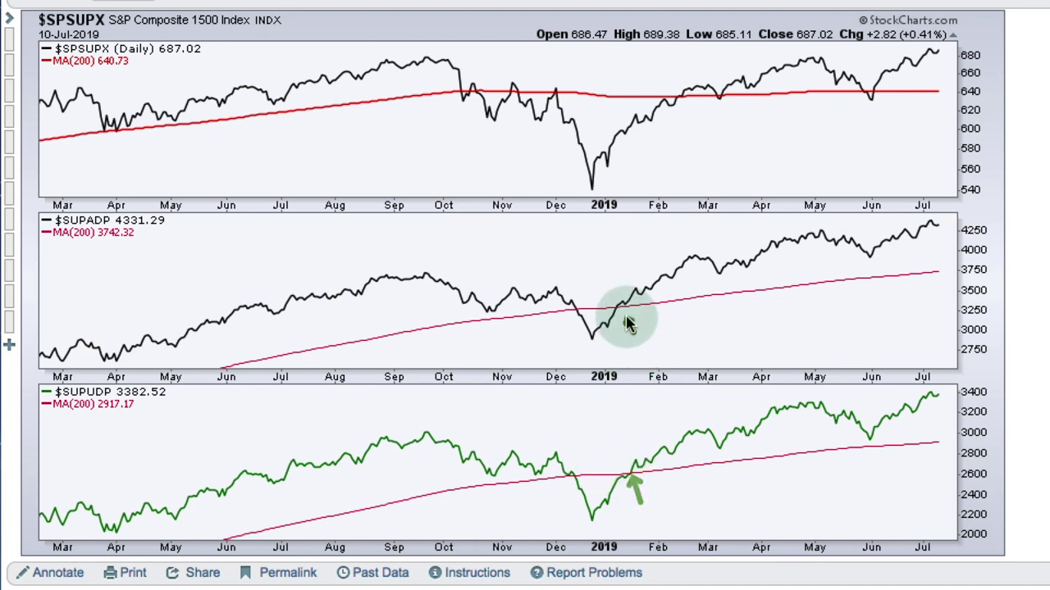
drag(634, 333, 623, 314)
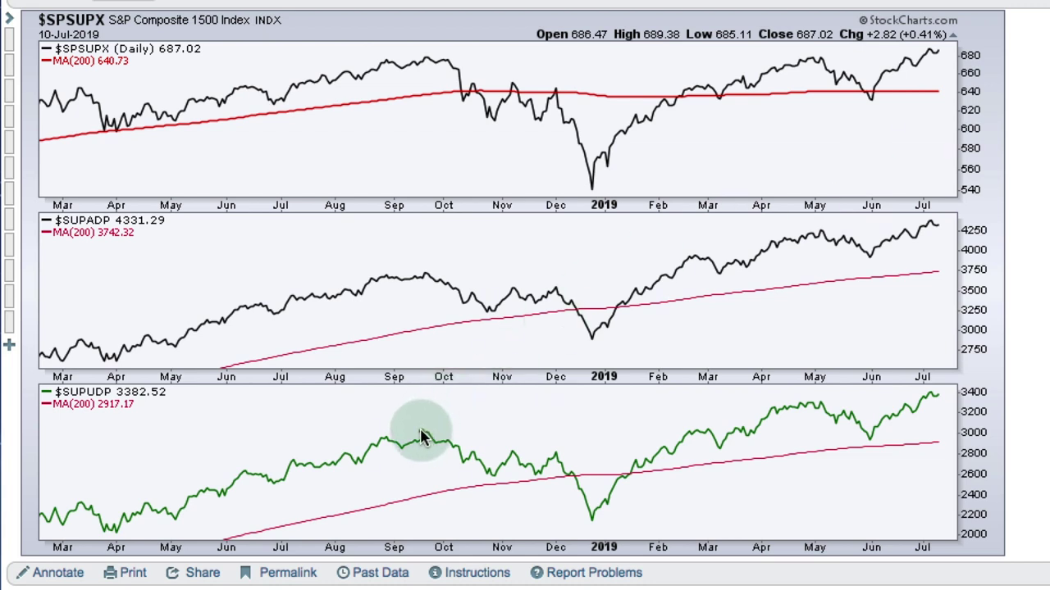
Trace the September high levels and rising trend lines on $SUPADP and $SUPUDP, then arrow the latest highs.
mouse_move(420, 432)
mouse_down()
mouse_move(702, 434)
mouse_move(689, 437)
mouse_up()
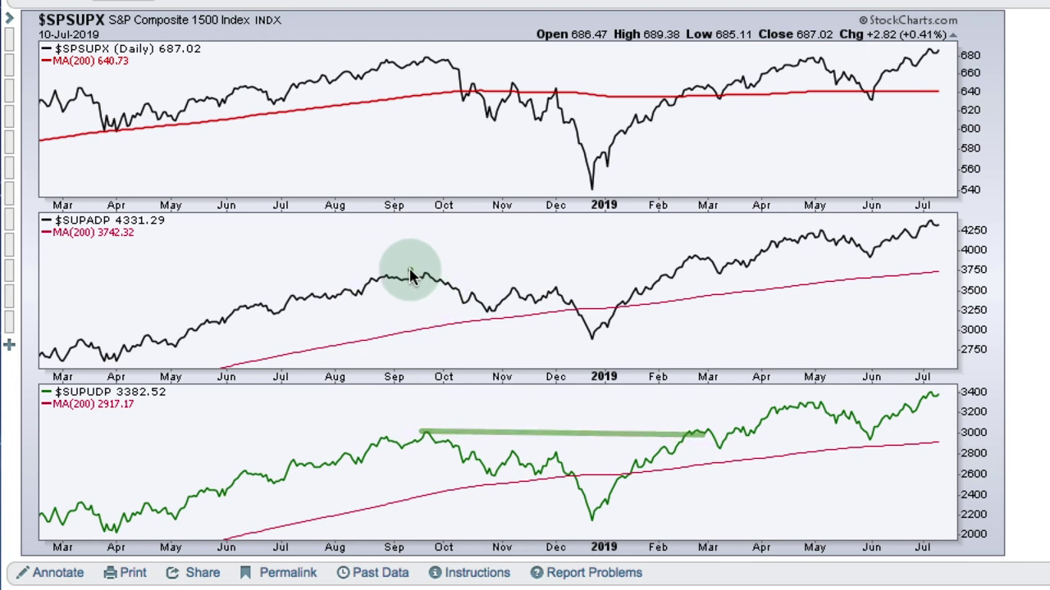
drag(407, 277, 691, 277)
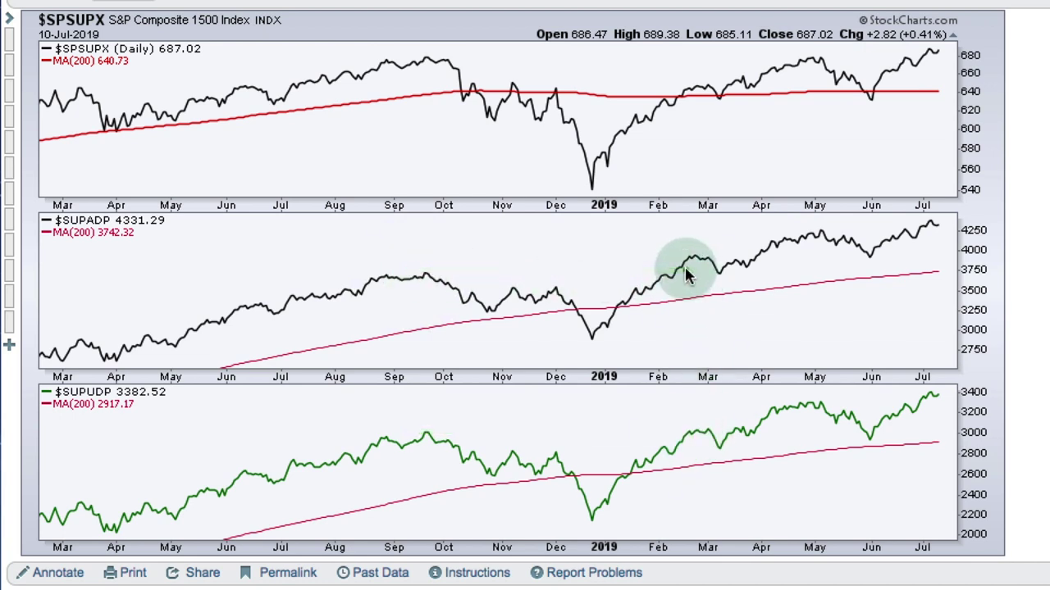
drag(701, 270, 908, 238)
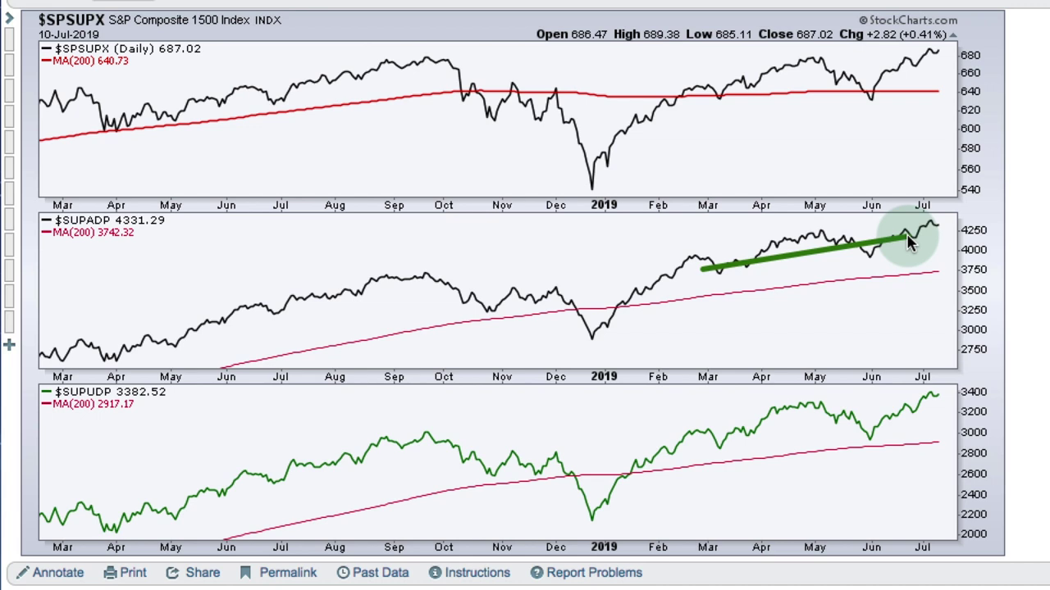
drag(700, 442, 920, 404)
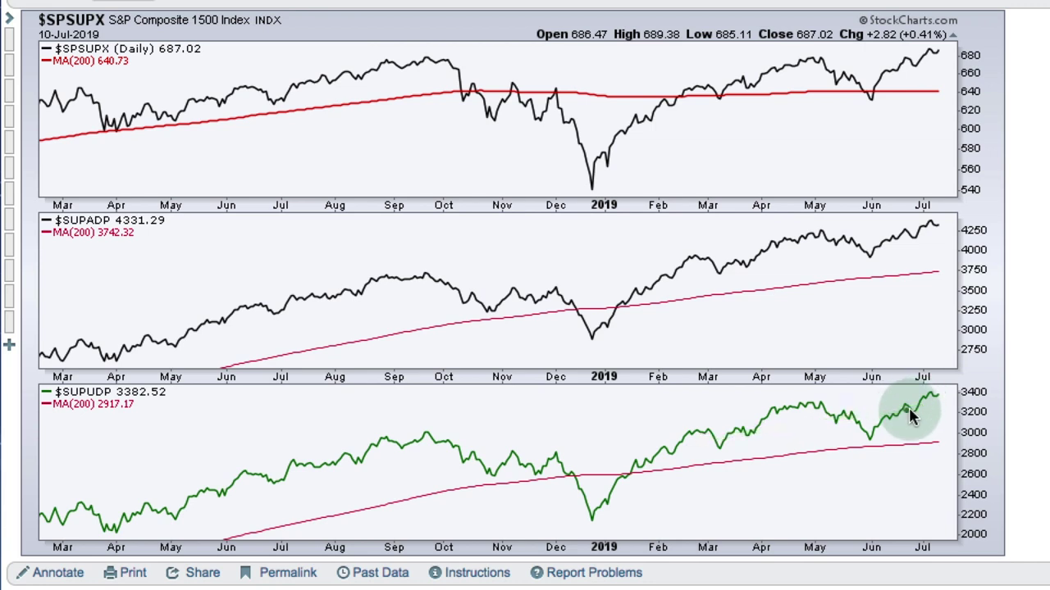
drag(915, 353, 924, 382)
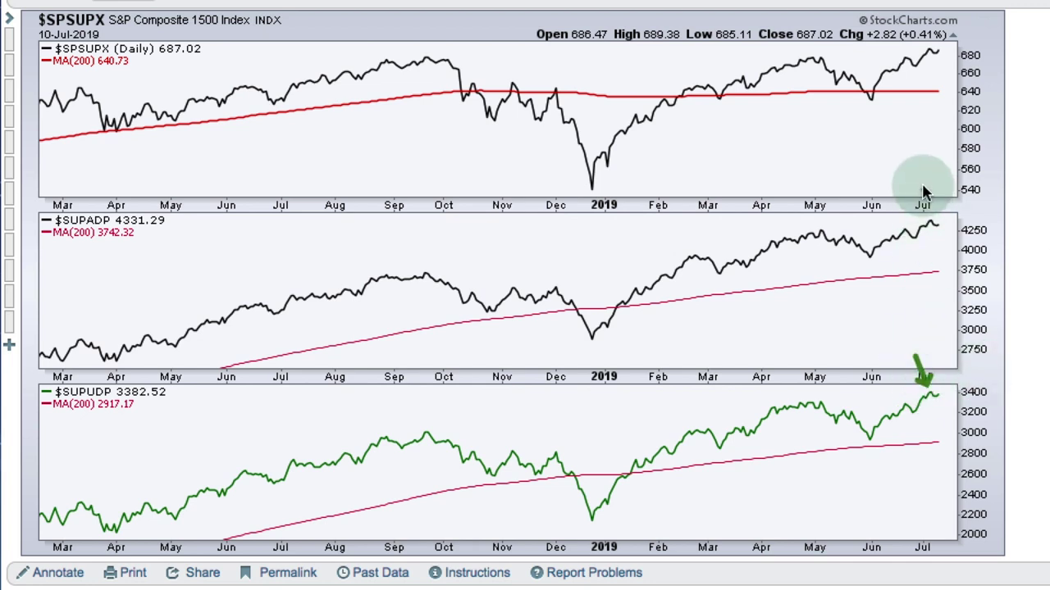
drag(917, 182, 934, 220)
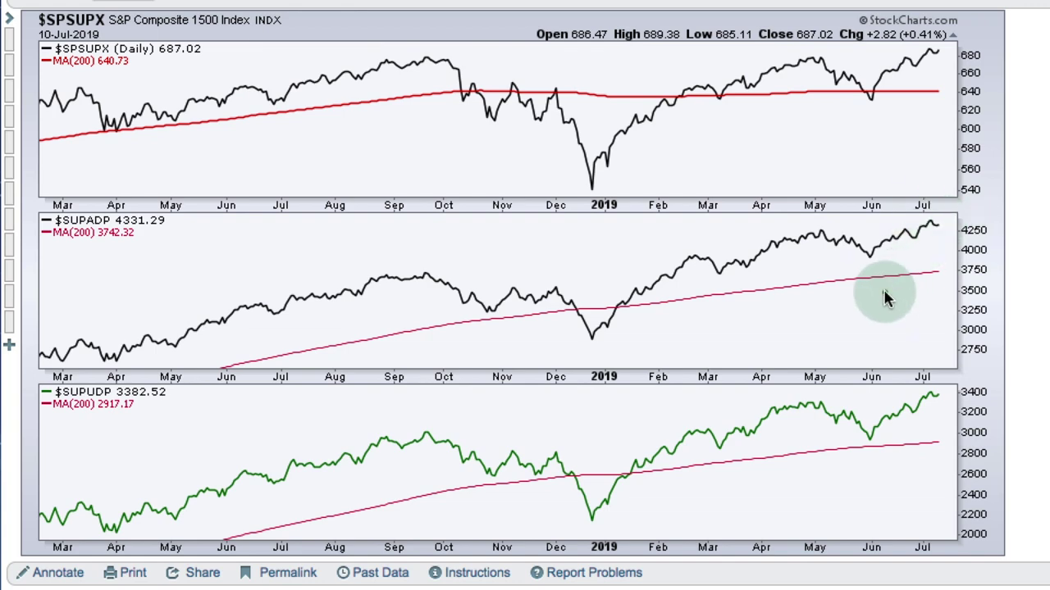
Drag the Chart Attributes year-range slider back so the chart covers 2015 through May 2016.
scroll(866, 320, down, 3)
scroll(866, 325, down, 3)
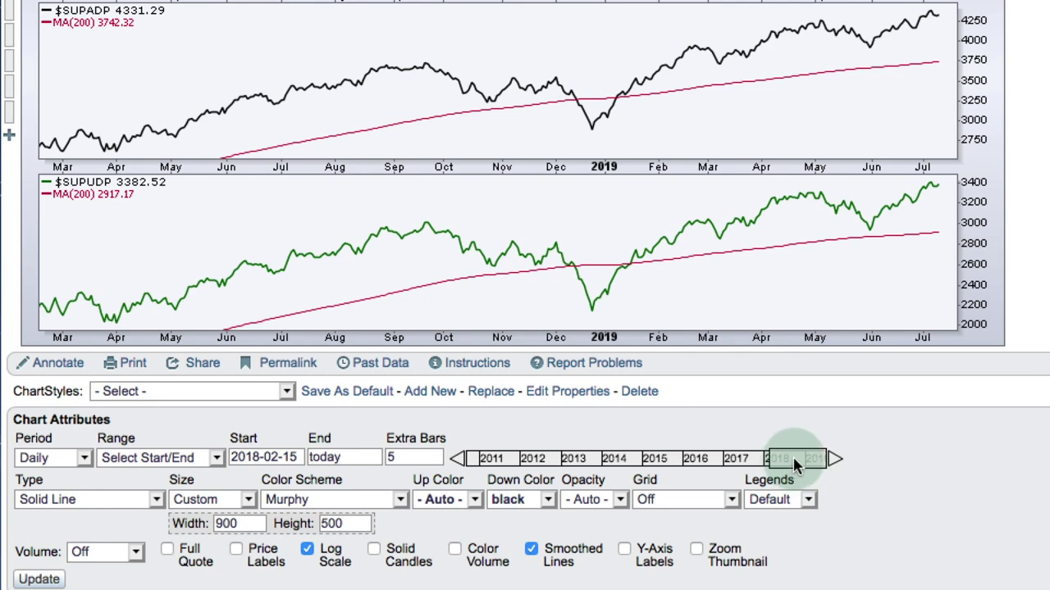
scroll(794, 465, up, 3)
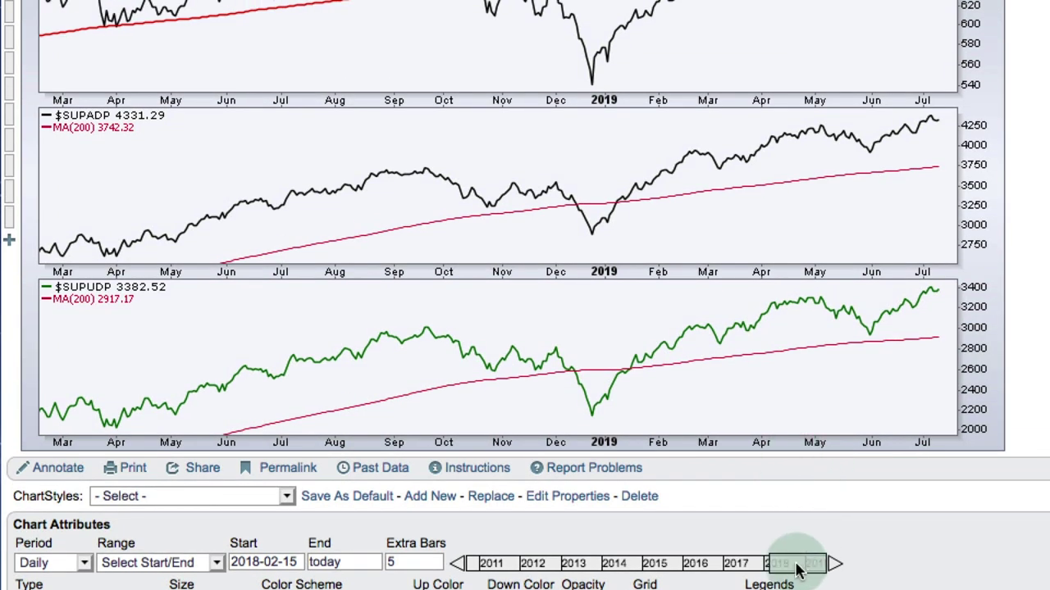
drag(800, 565, 669, 564)
scroll(845, 566, up, 3)
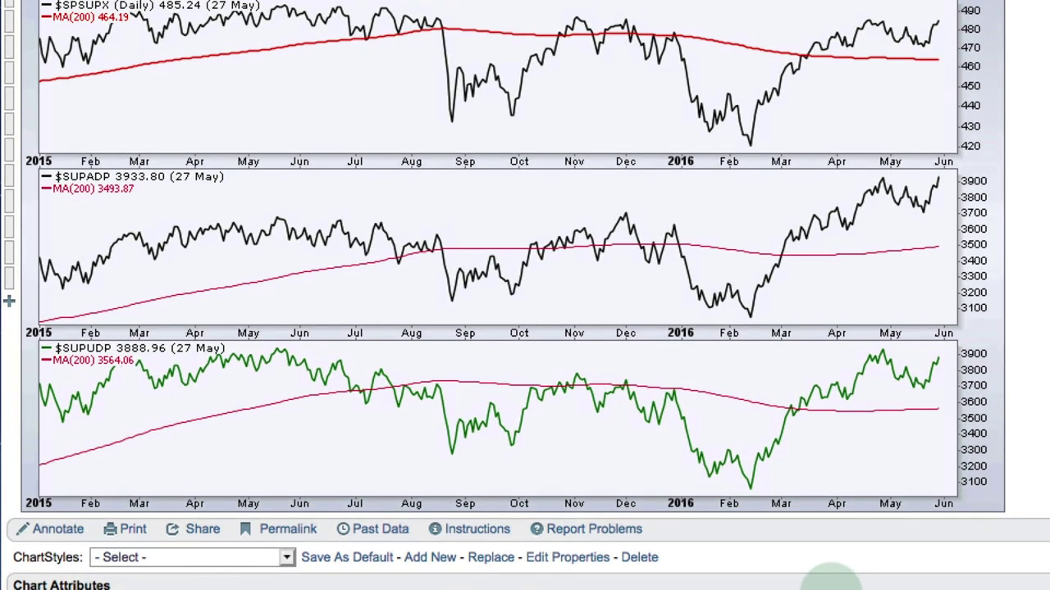
Mark the 2015 highs on the S&P 1500 and $SUPADP, and draw declining lines over $SUPUDP's highs.
scroll(833, 578, up, 1)
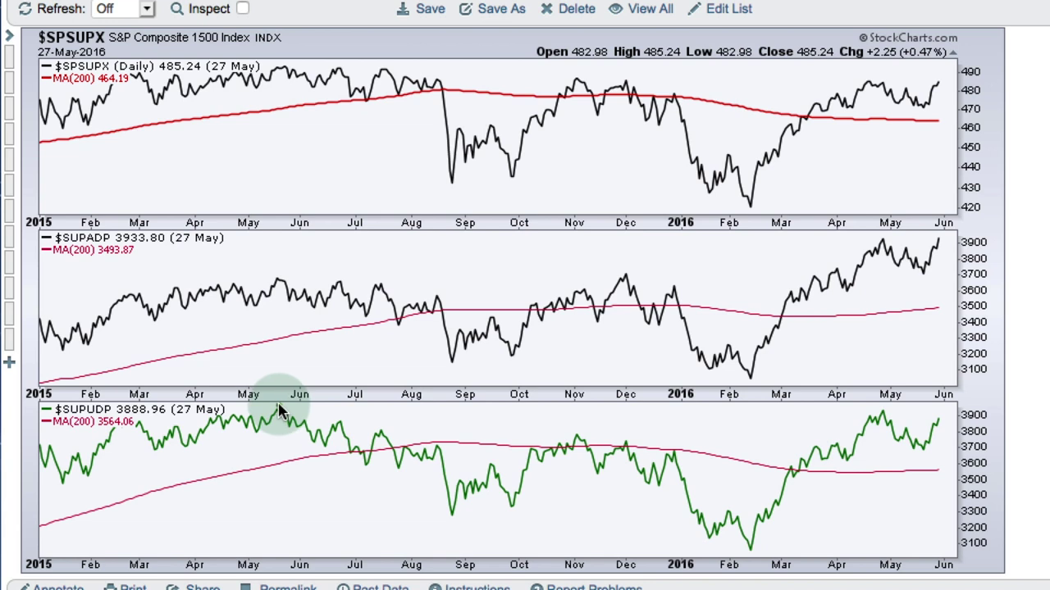
drag(279, 410, 394, 438)
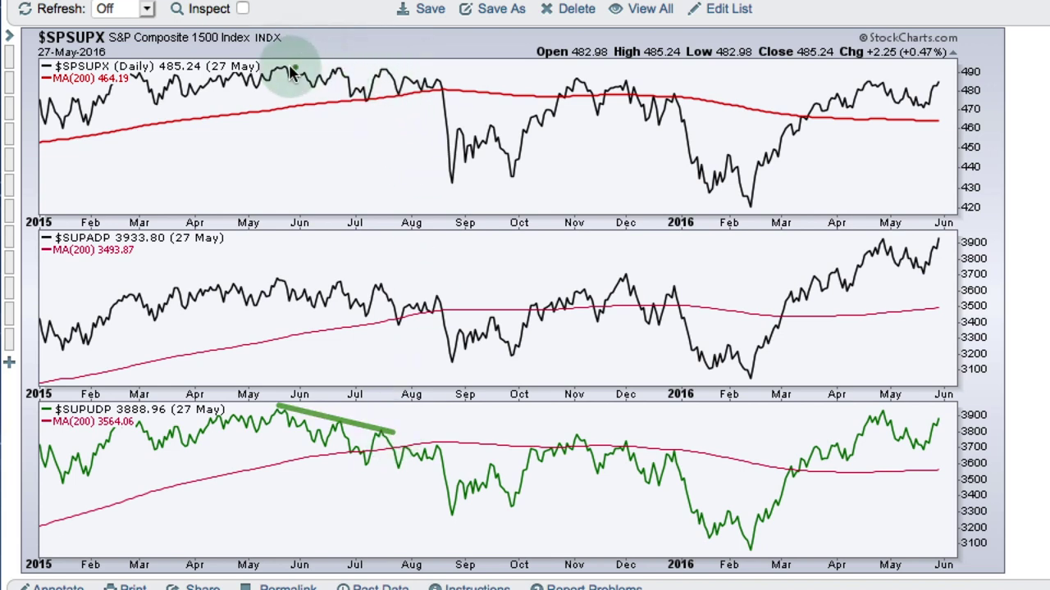
drag(279, 66, 416, 66)
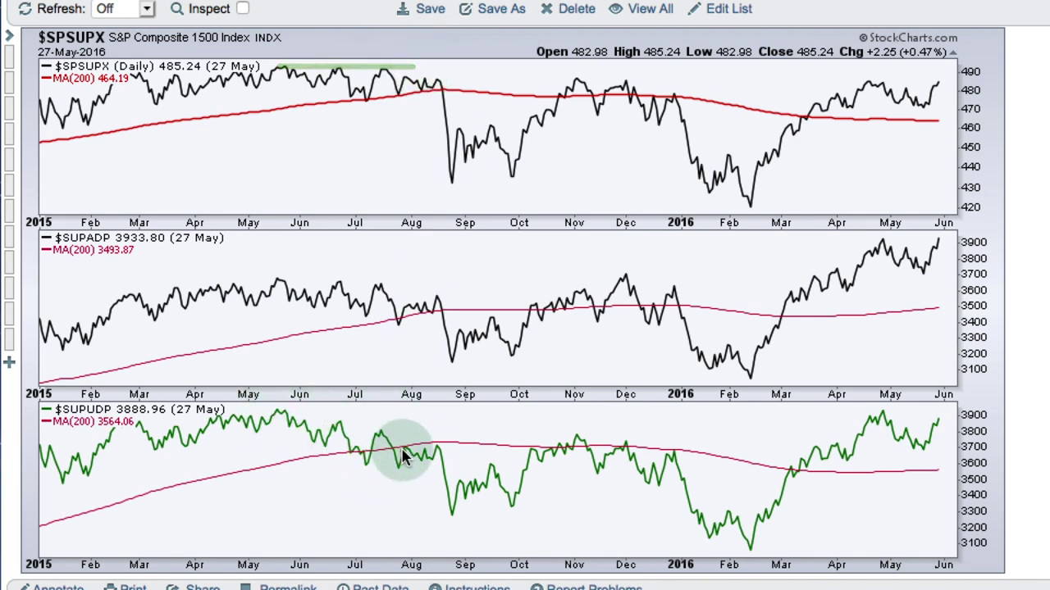
drag(275, 280, 388, 281)
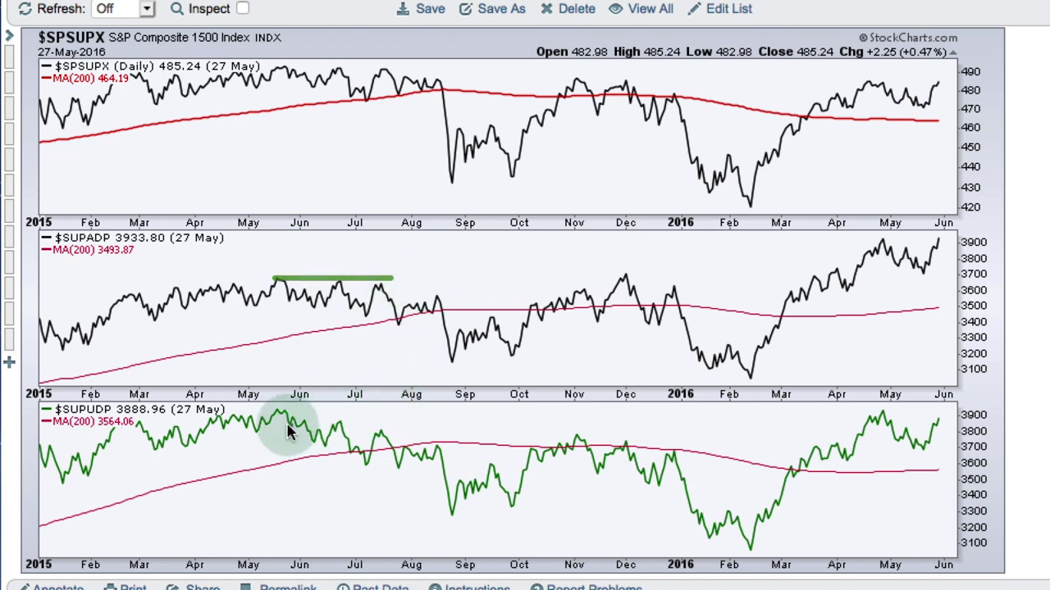
drag(285, 416, 394, 457)
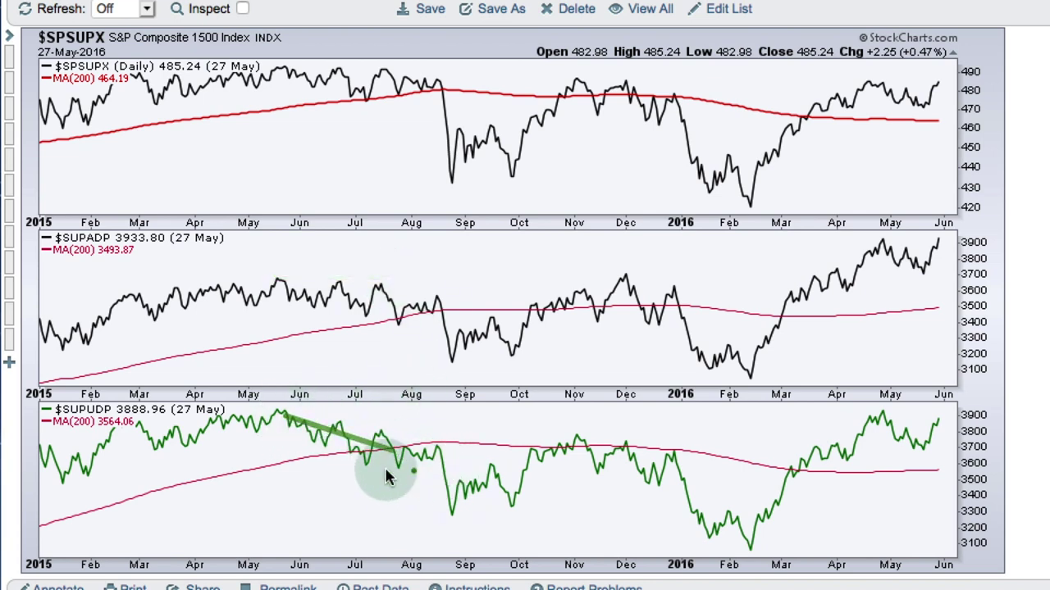
Mark $SUPUDP's summer support level and draw trend lines across the autumn 2015 lows.
drag(356, 469, 449, 471)
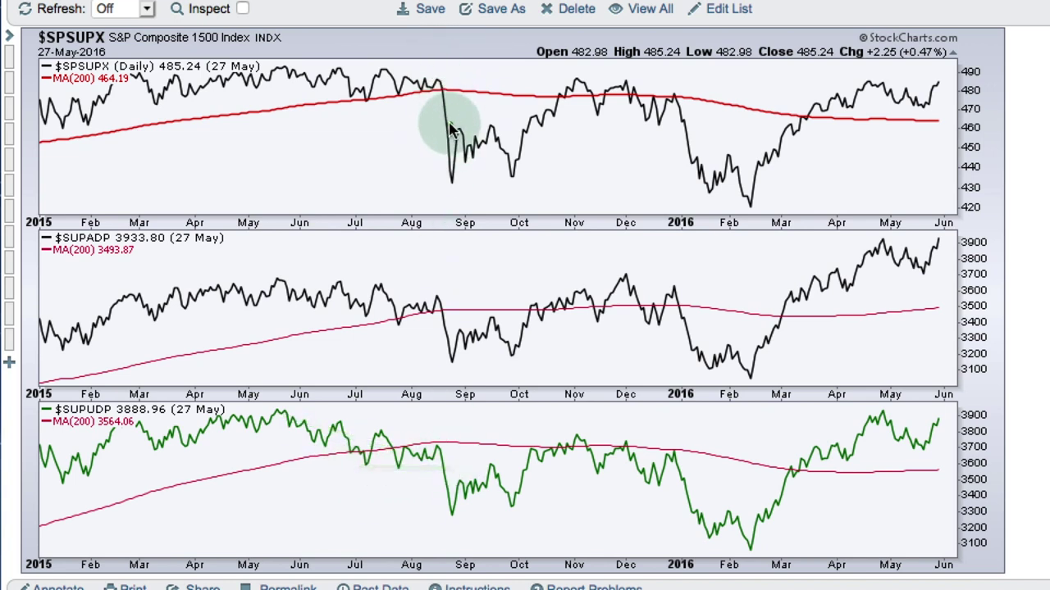
drag(462, 509, 585, 443)
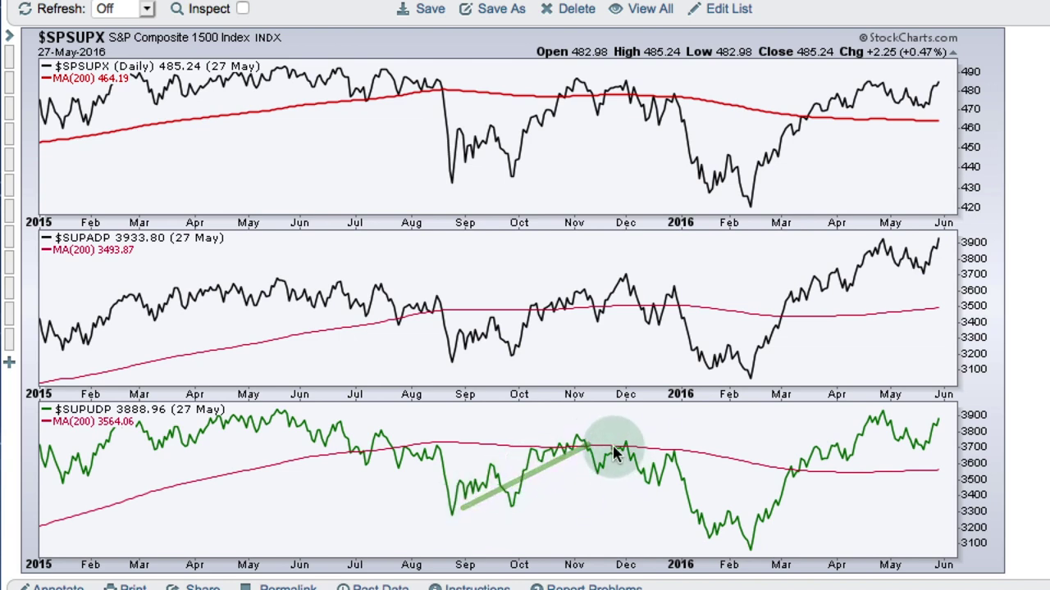
mouse_move(593, 444)
mouse_down()
mouse_move(695, 487)
mouse_move(661, 505)
mouse_move(680, 495)
mouse_up()
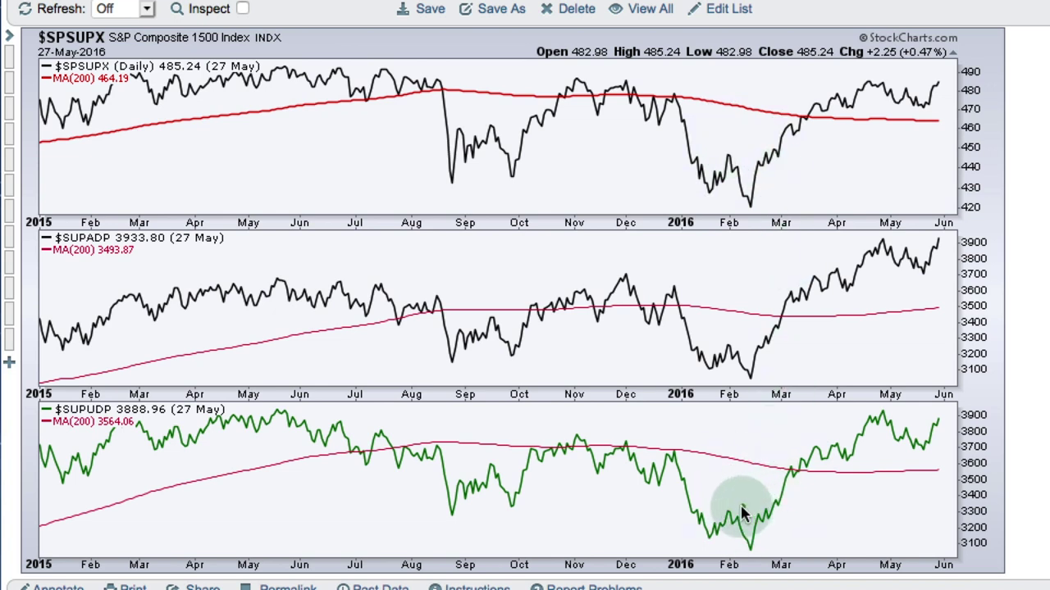
Draw short horizontal lines at the February lows on the AD Volume Line, AD Line and S&P 1500.
drag(710, 510, 793, 510)
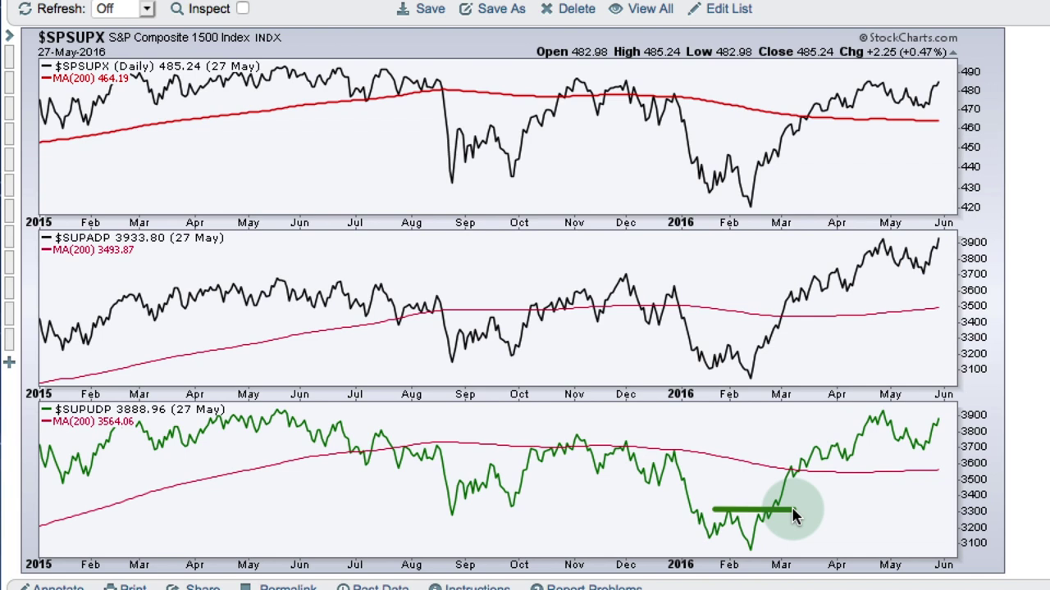
drag(710, 344, 780, 345)
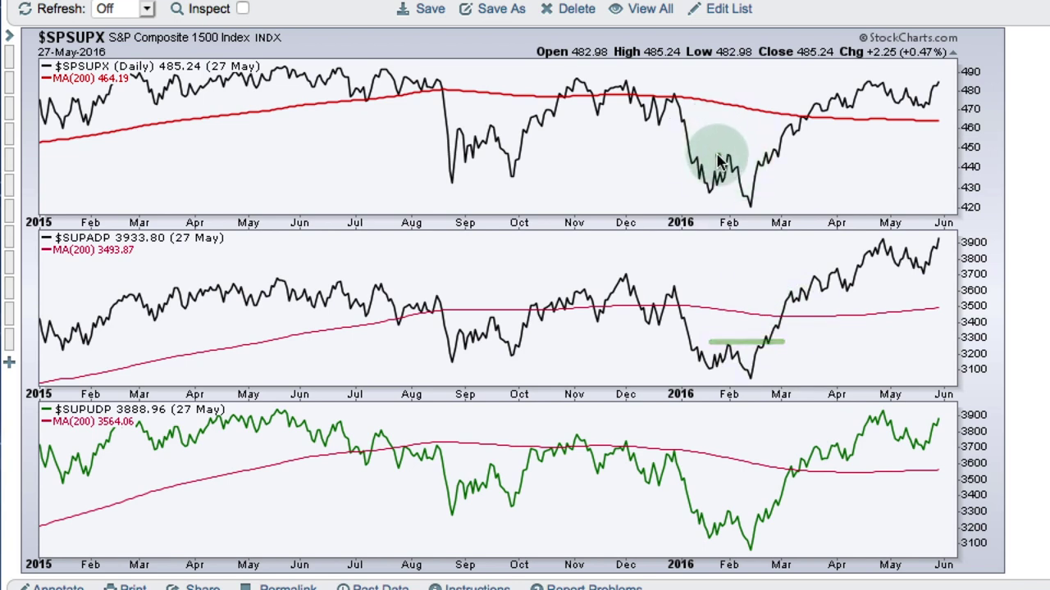
drag(715, 154, 813, 154)
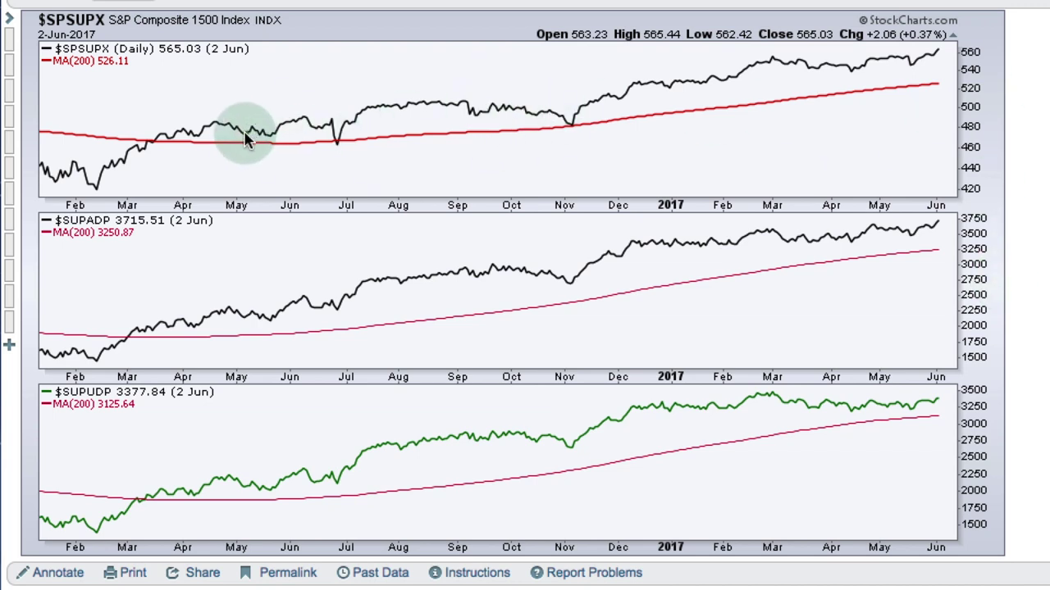
Draw rising trend lines under the mid-2016 lows on the S&P 1500 index, AD Line and AD Volume panels.
drag(239, 135, 340, 147)
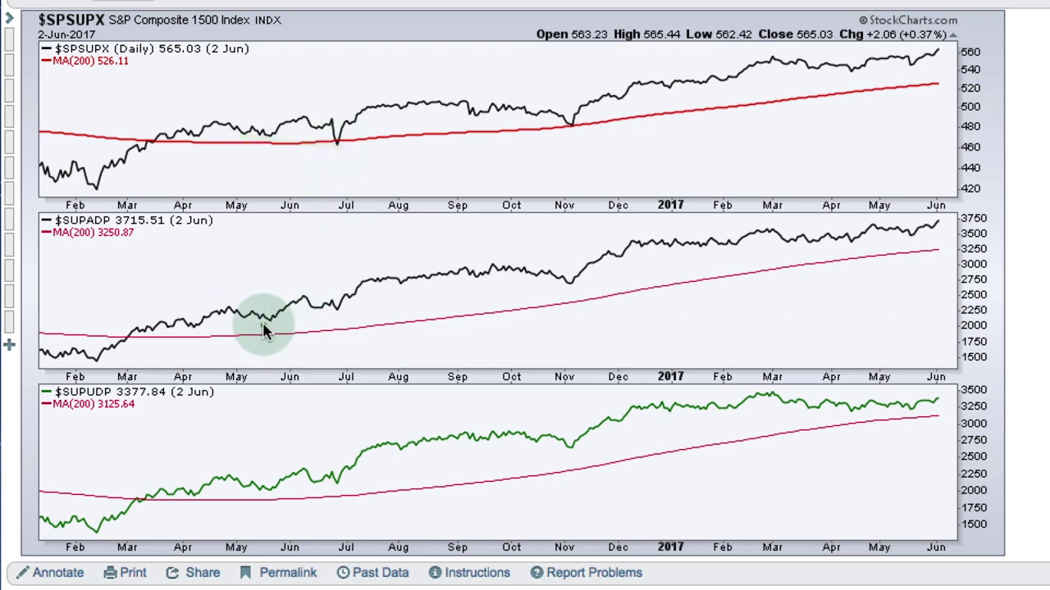
drag(262, 325, 353, 312)
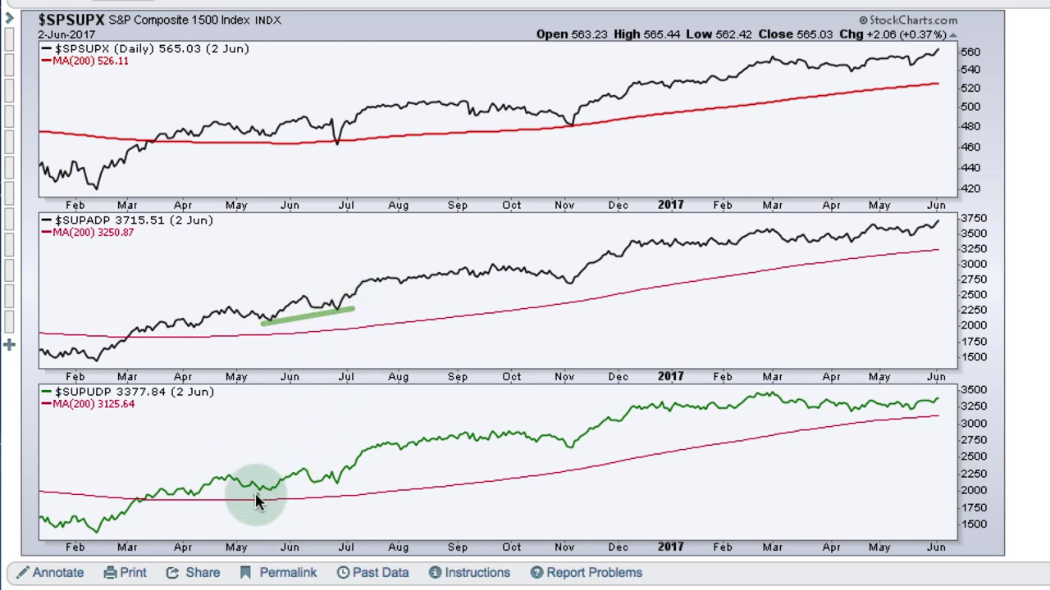
drag(253, 498, 347, 489)
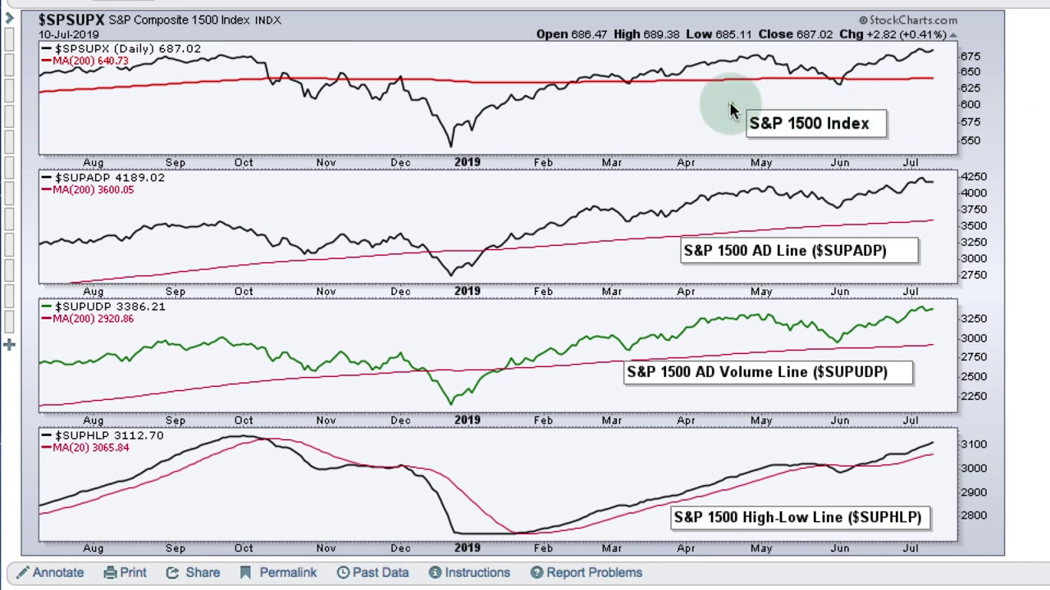
Draw rectangles around the S&P 1500 Index, AD Line, AD Volume Line and High-Low Line labels.
drag(728, 105, 909, 148)
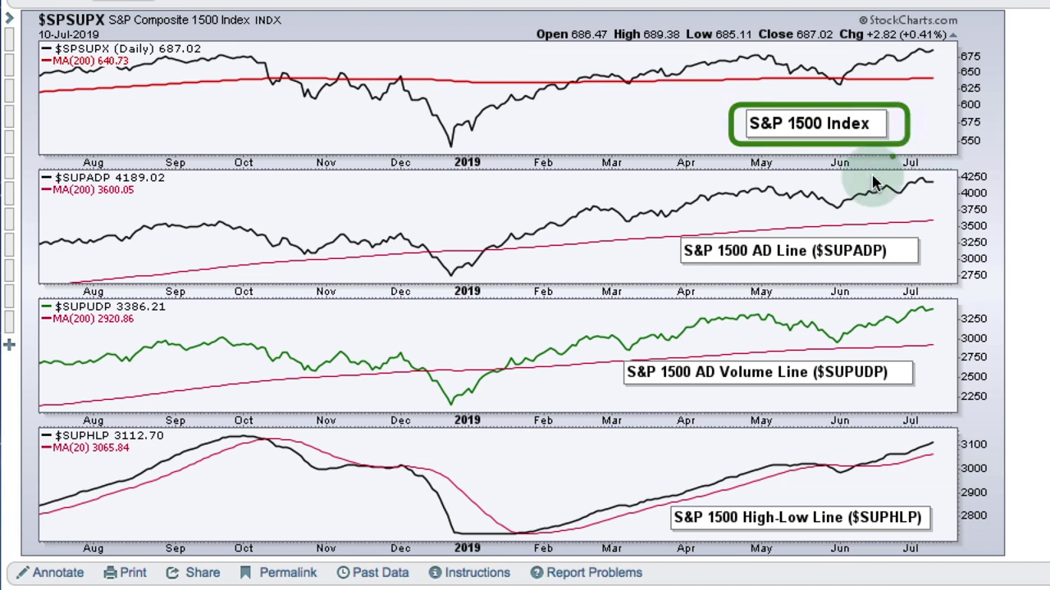
drag(671, 236, 934, 273)
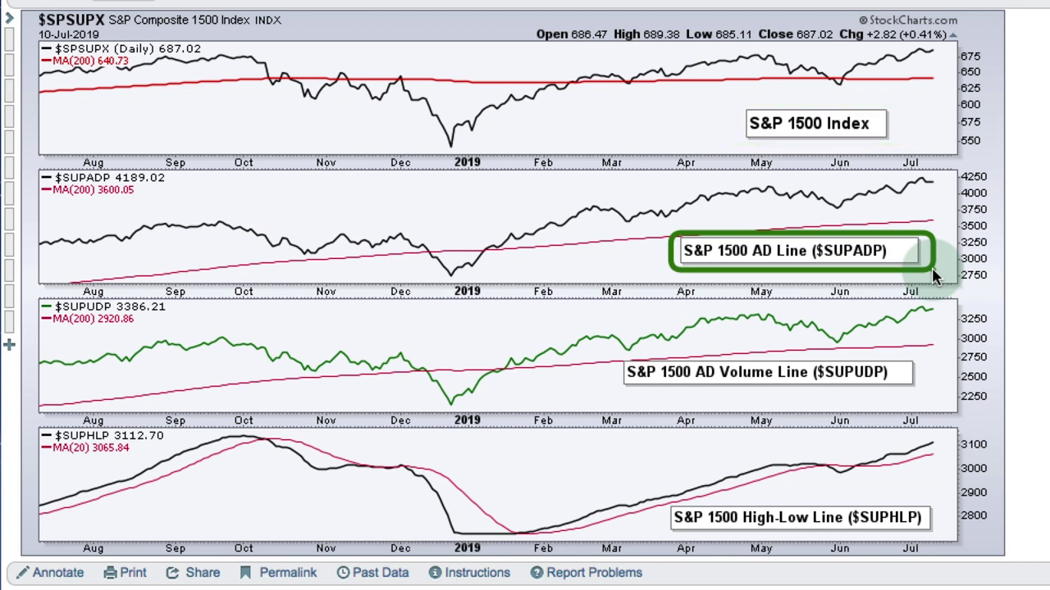
drag(604, 356, 923, 392)
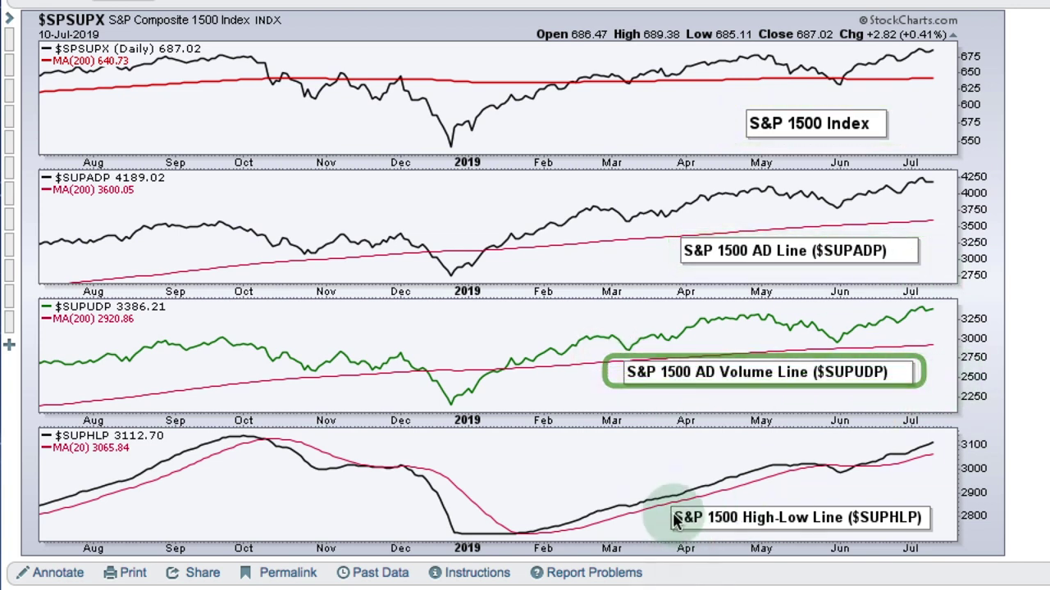
drag(660, 508, 944, 537)
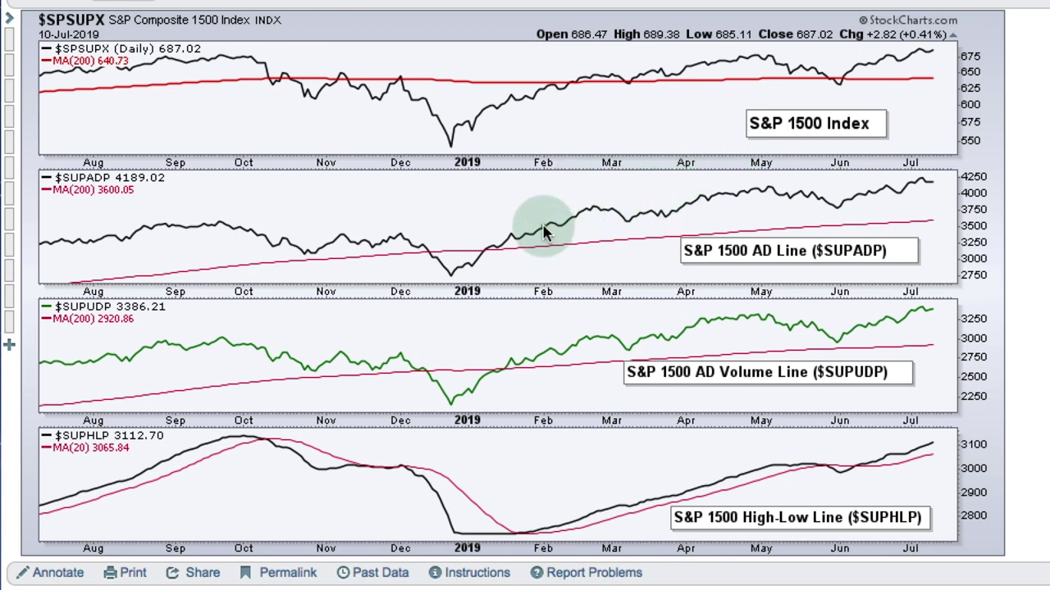
Draw 2019 trend lines on the AD Line and AD Volume Line, and mark the High-Low Line's February rise, June dip and recovery.
drag(543, 227, 927, 191)
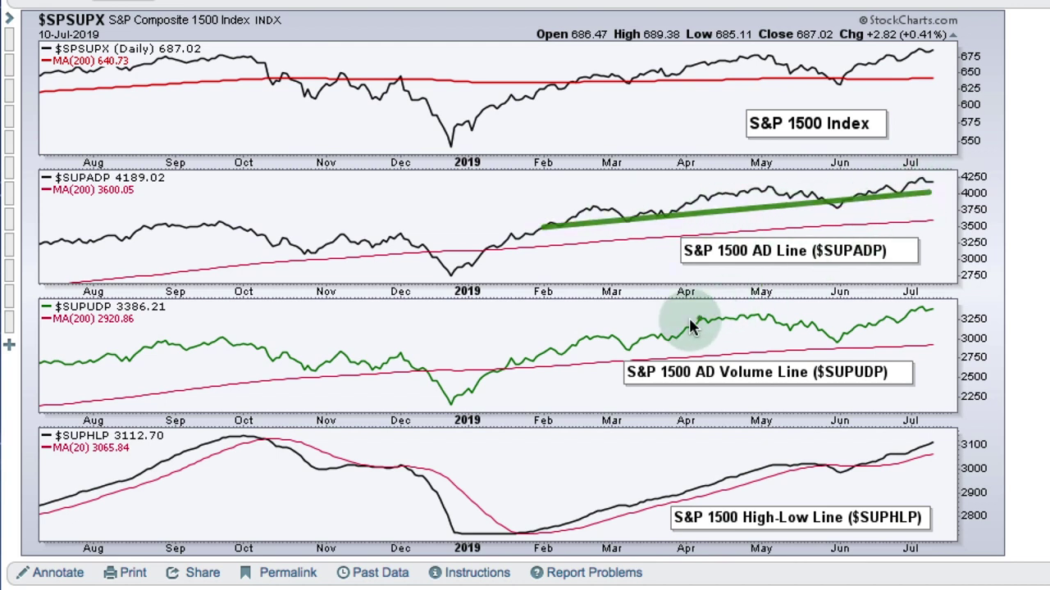
drag(507, 360, 917, 329)
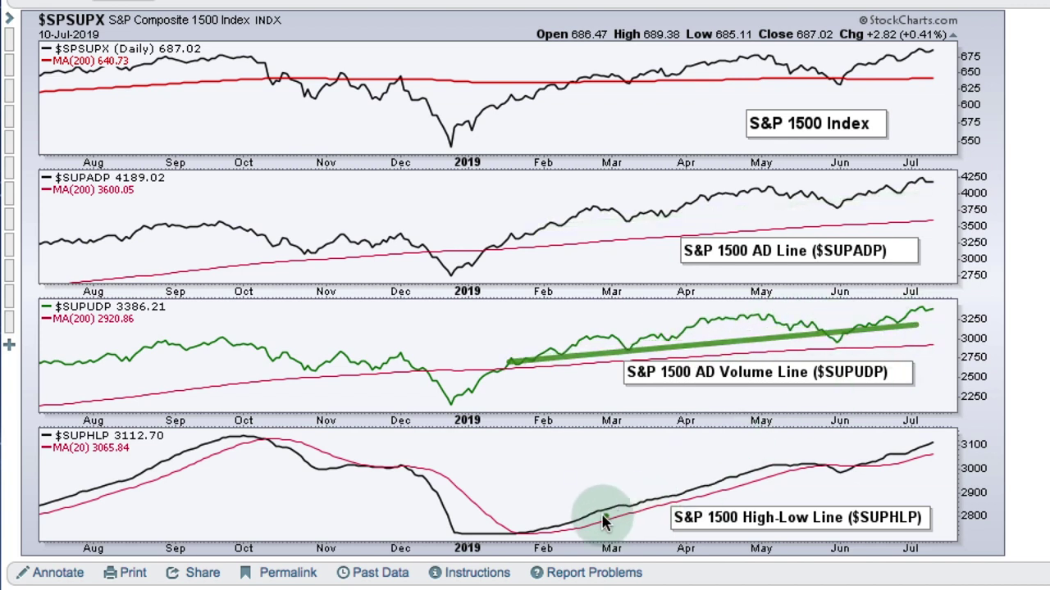
drag(541, 529, 792, 464)
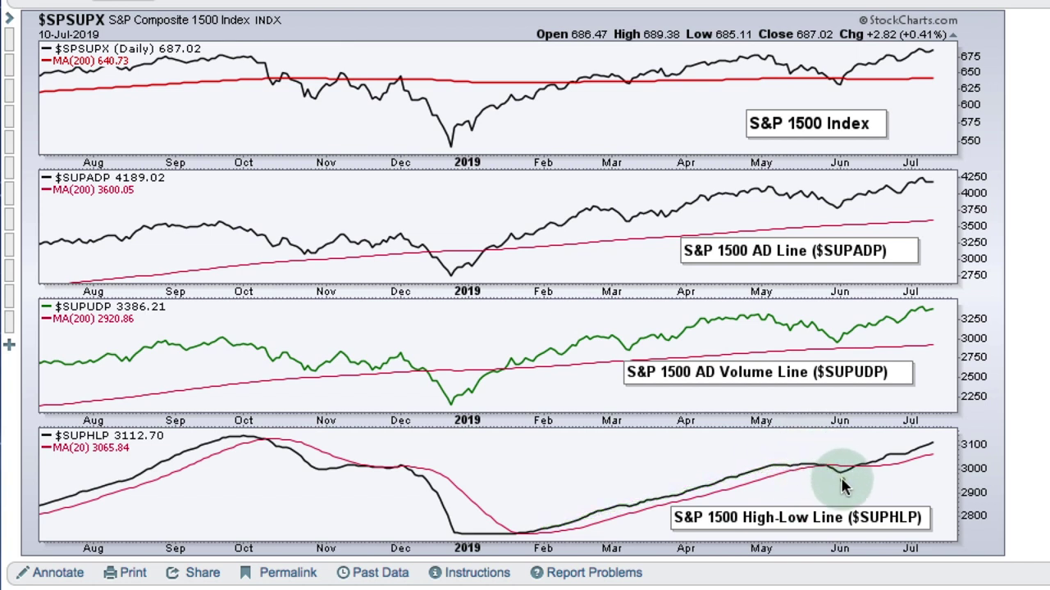
drag(843, 480, 876, 467)
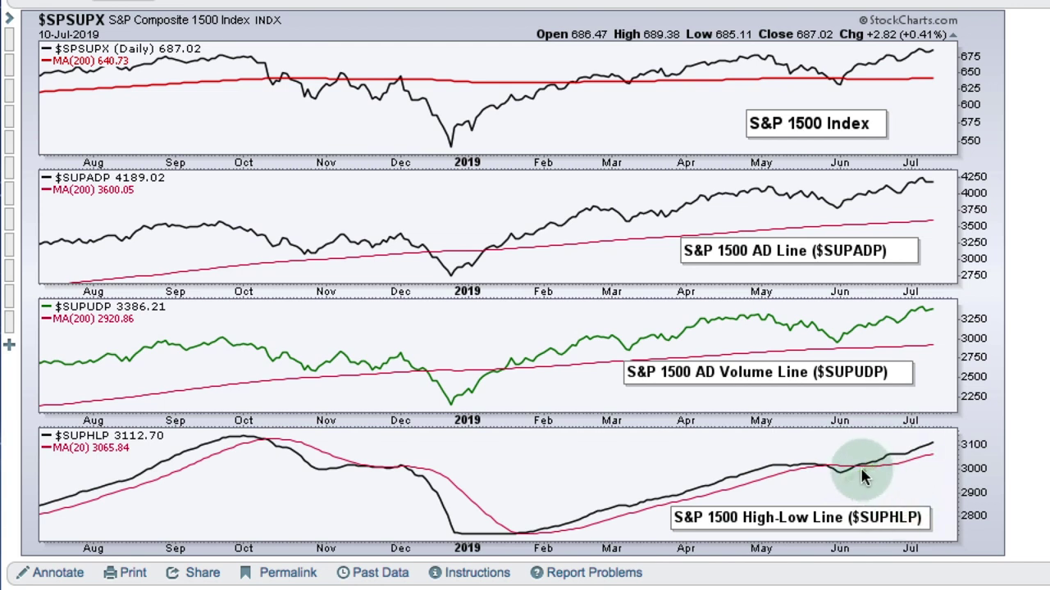
drag(920, 455, 950, 444)
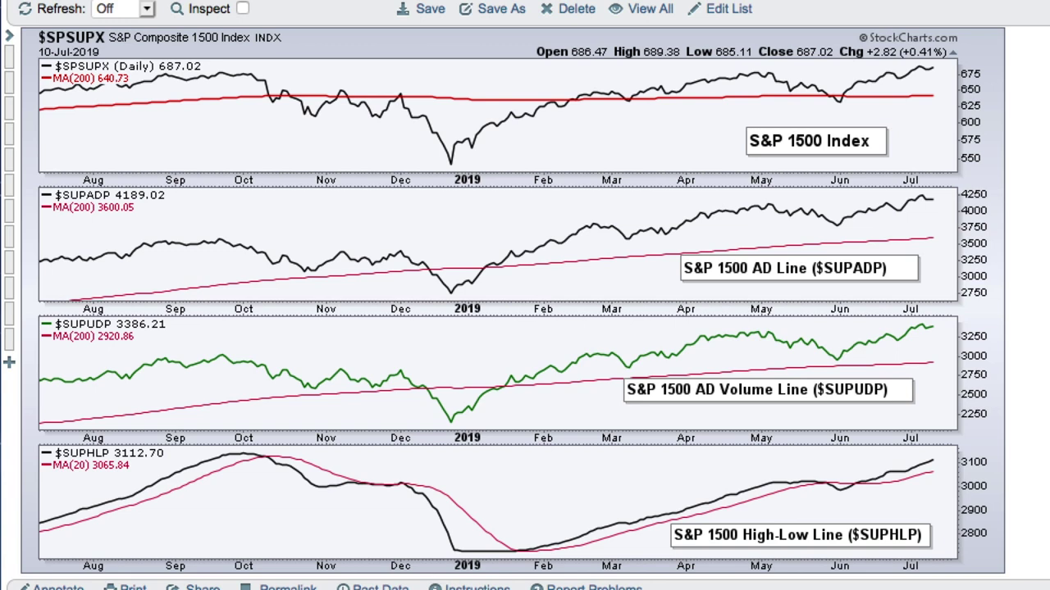
scroll(707, 336, up, 1)
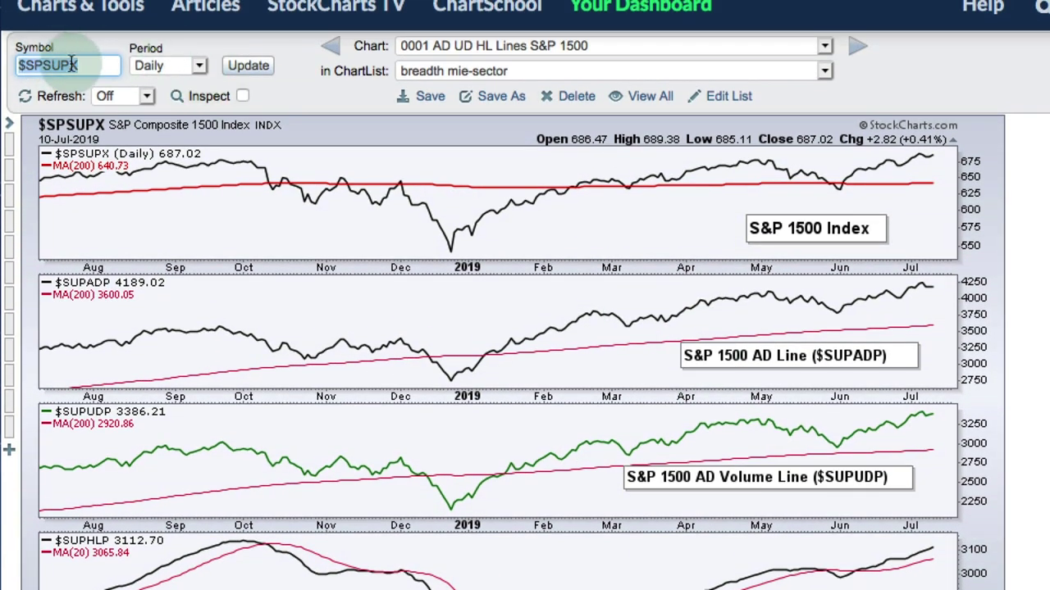
Change the chart's ticker symbol from $SPSUPX to XLK.
click(93, 64)
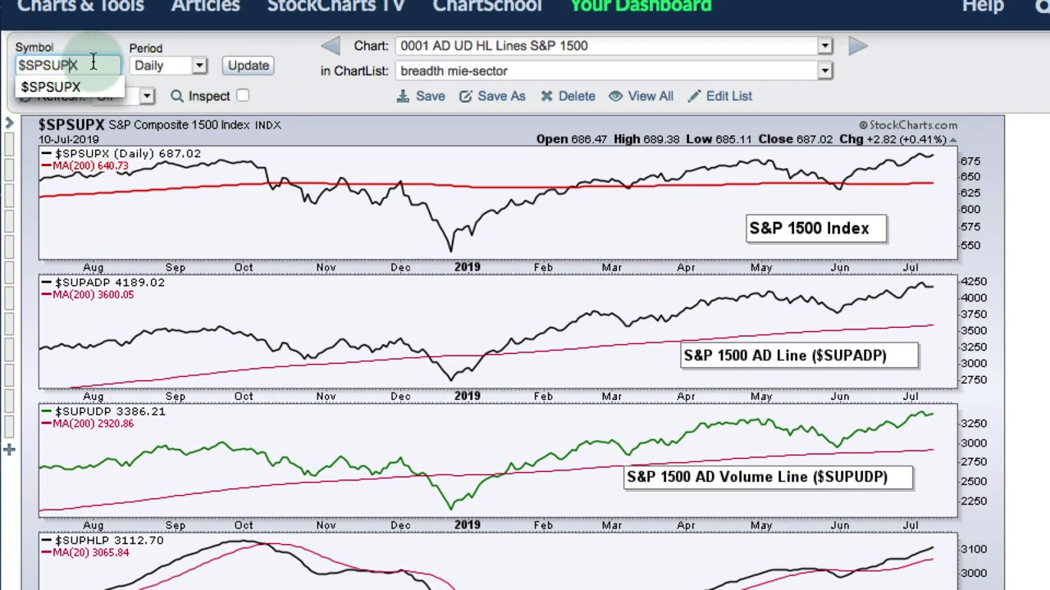
key(Escape)
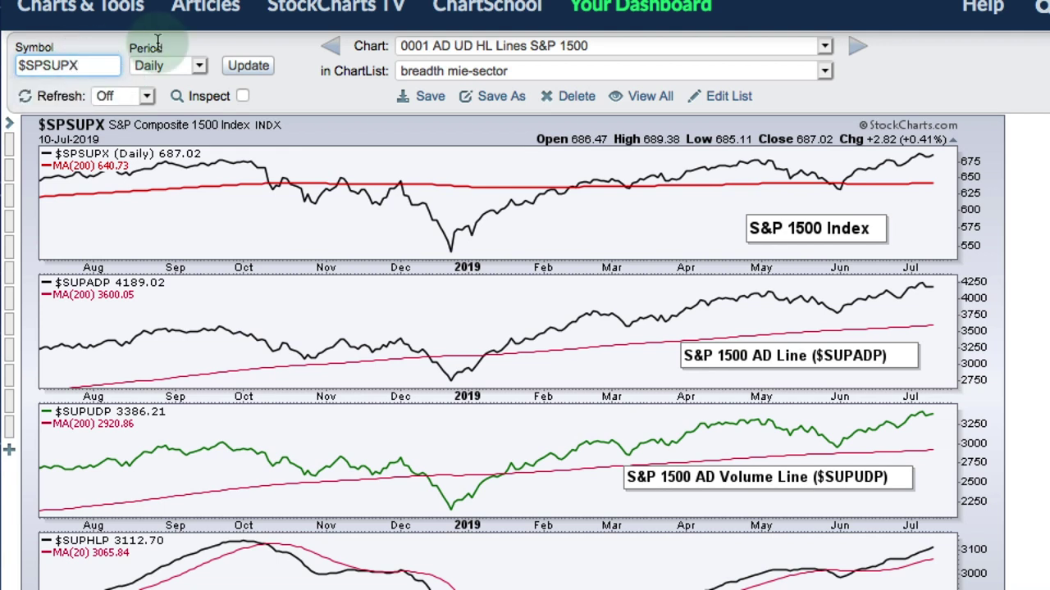
key(BackSpace)
key(BackSpace)
key(BackSpace)
key(BackSpace)
key(BackSpace)
key(BackSpace)
key(BackSpace)
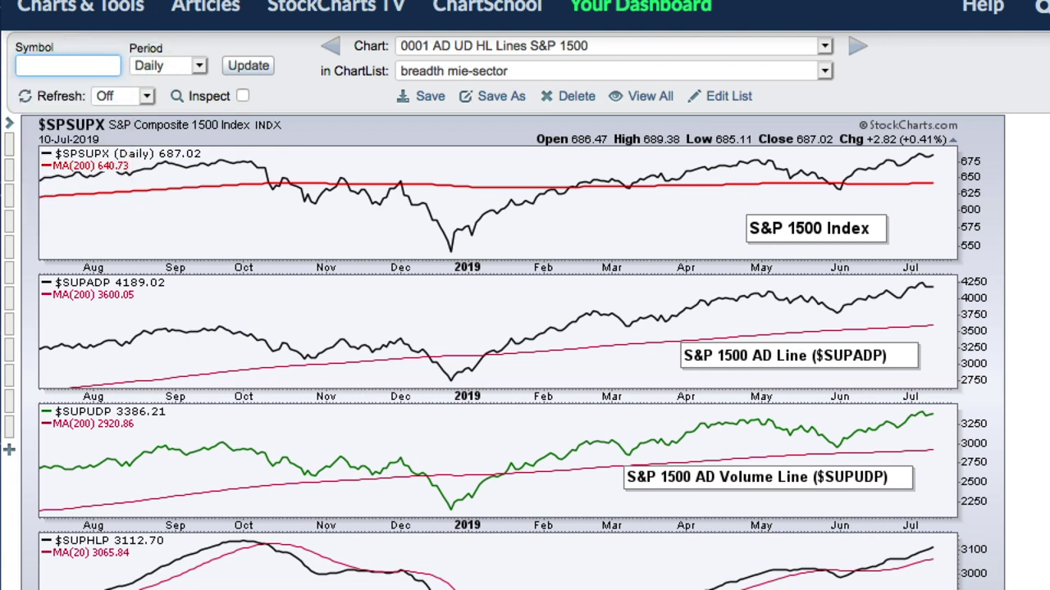
text(XLK)
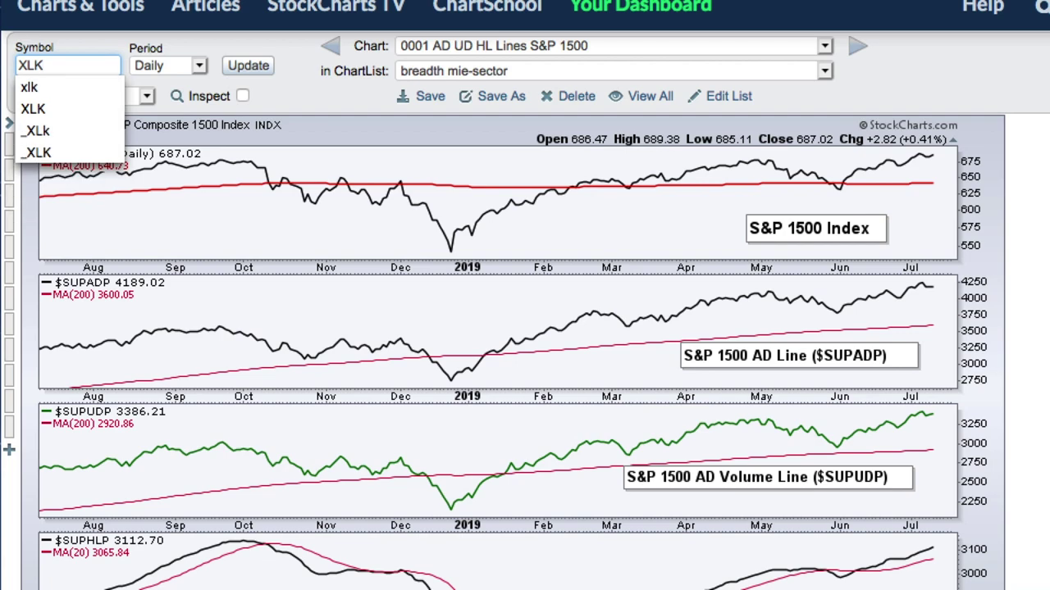
scroll(495, 315, down, 3)
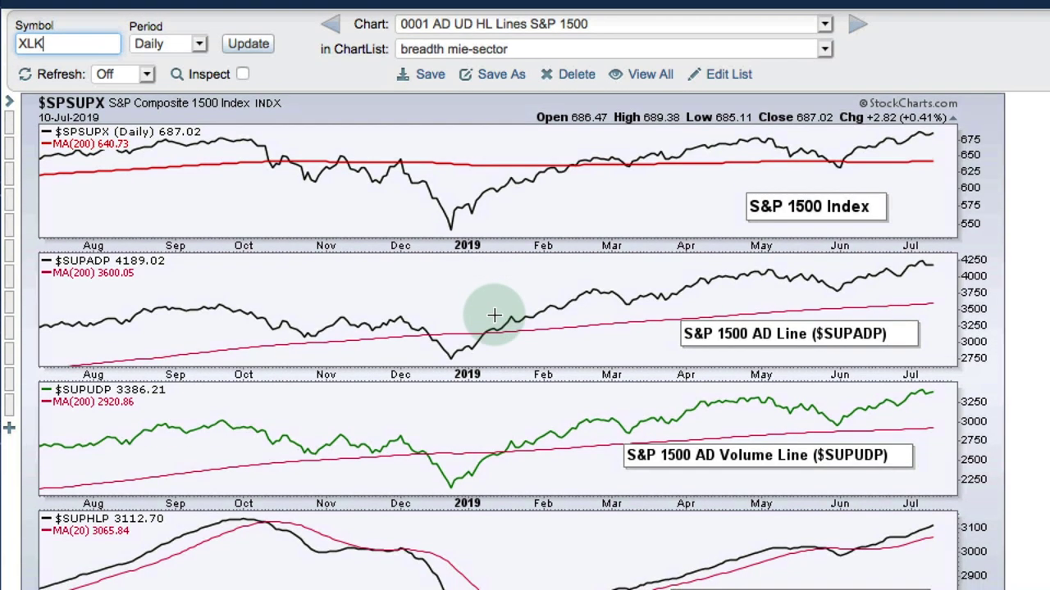
scroll(495, 315, down, 15)
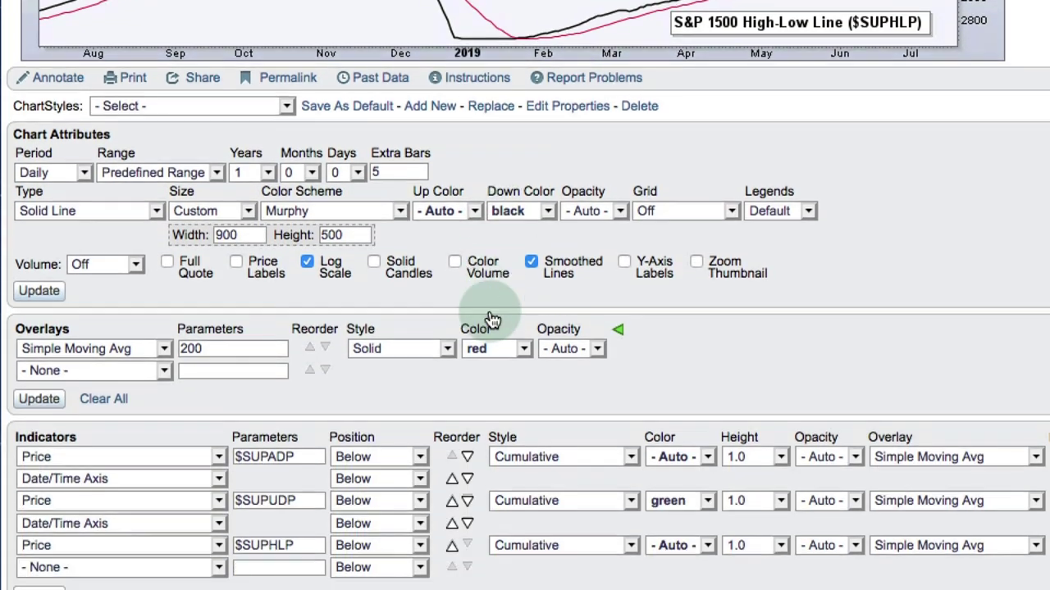
scroll(490, 318, down, 1)
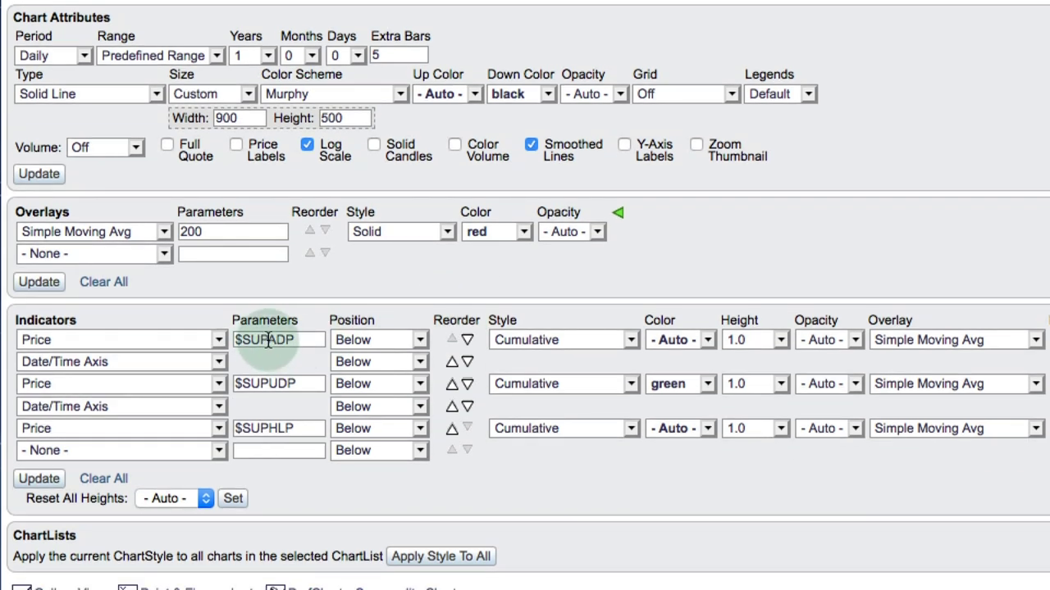
Change the first two indicators from $SUPADP and $SUPUDP to $XLKADP and $XLKUDP.
click(293, 340)
key(BackSpace)
key(BackSpace)
key(BackSpace)
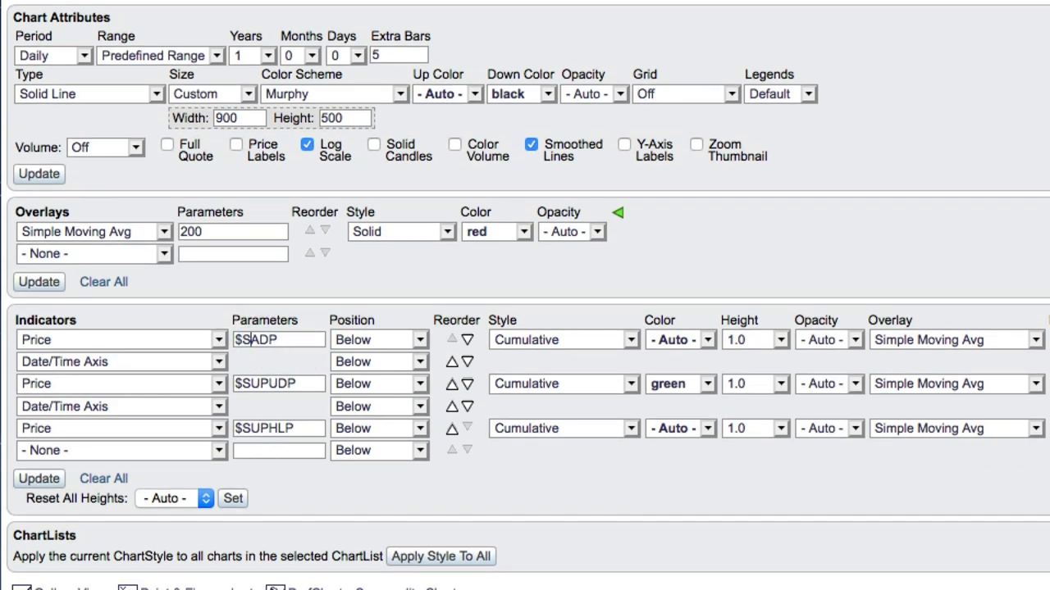
text(XLK)
click(359, 264)
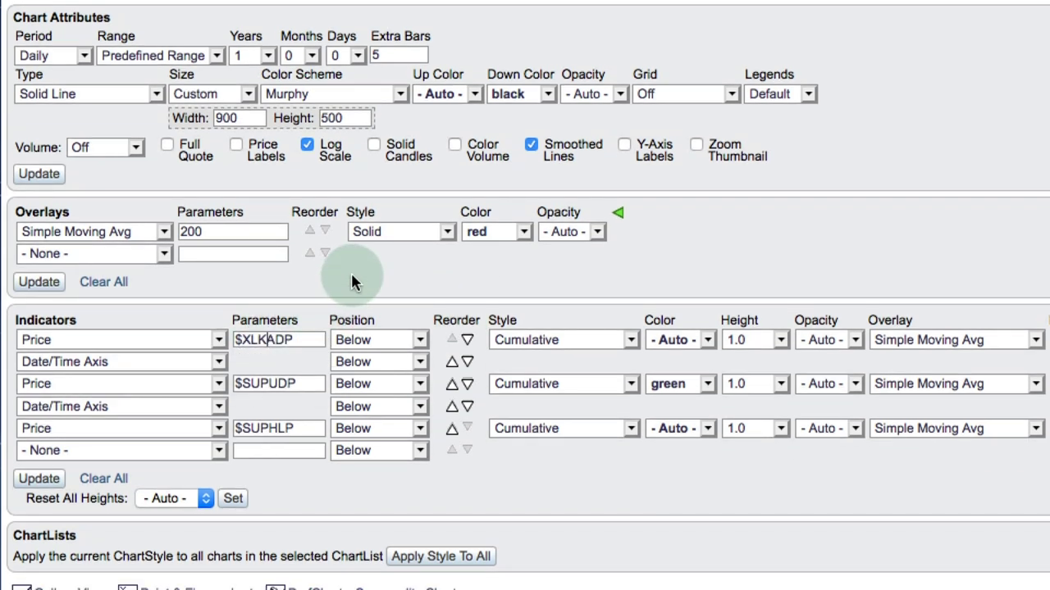
click(265, 383)
key(BackSpace)
key(BackSpace)
key(BackSpace)
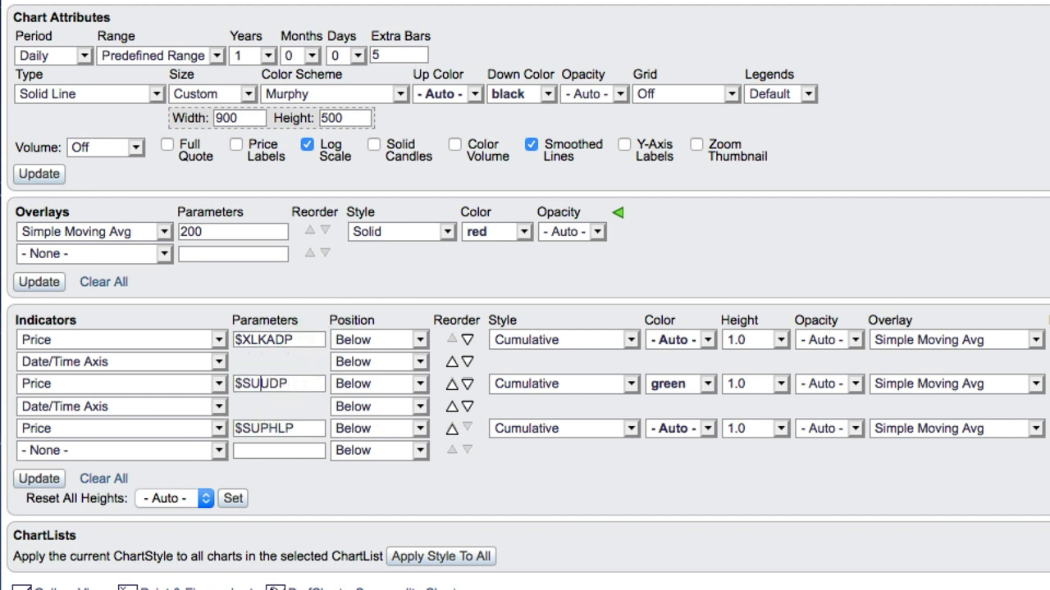
text(XLK)
Change the third indicator from $SUPHLP to $XLKHLP and update the chart.
click(267, 427)
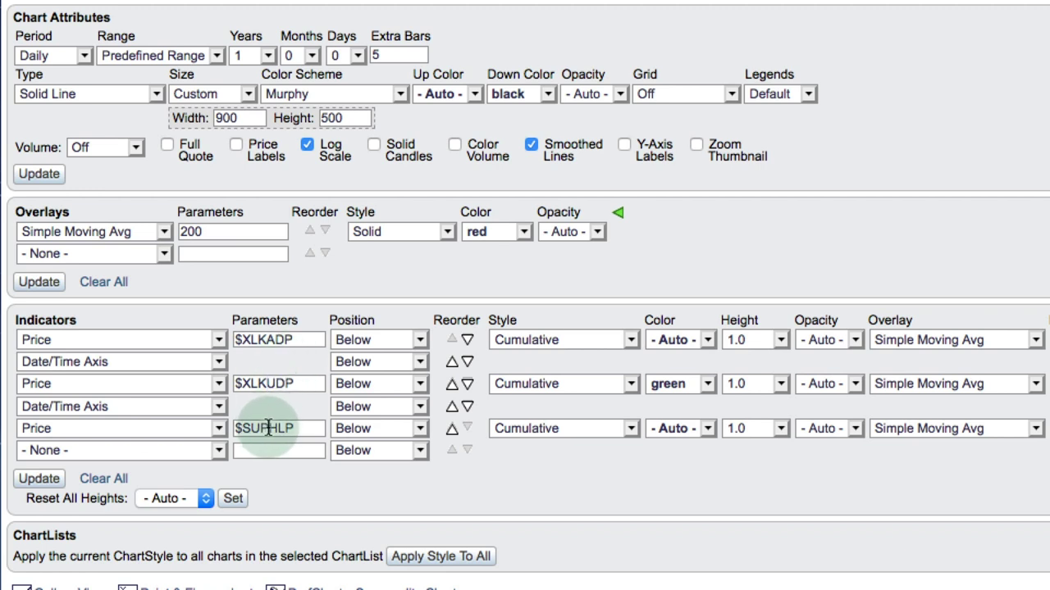
key(BackSpace)
key(BackSpace)
key(BackSpace)
text(XHL)
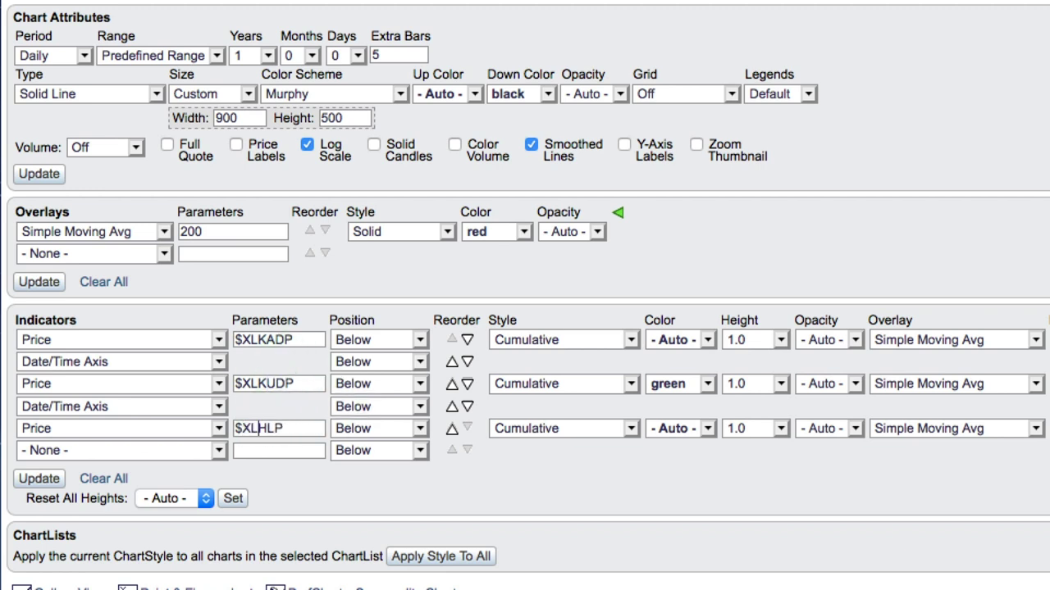
text(P)
key(BackSpace)
key(BackSpace)
text(LK)
click(35, 283)
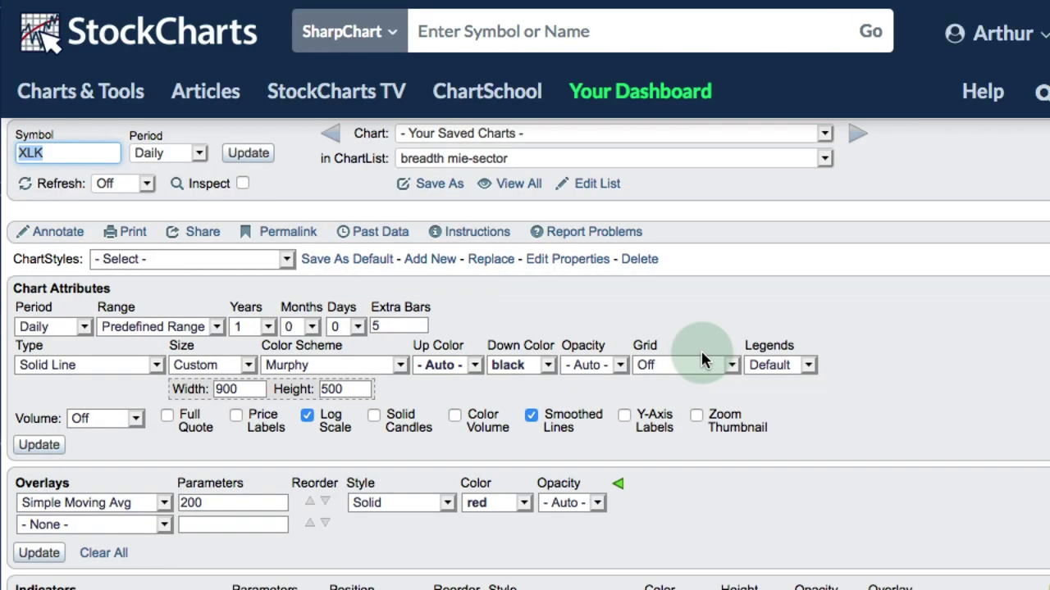
Scroll to view the four-panel XLK chart with its $XLKADP, $XLKUDP and $XLKHLP panels.
scroll(700, 353, down, 5)
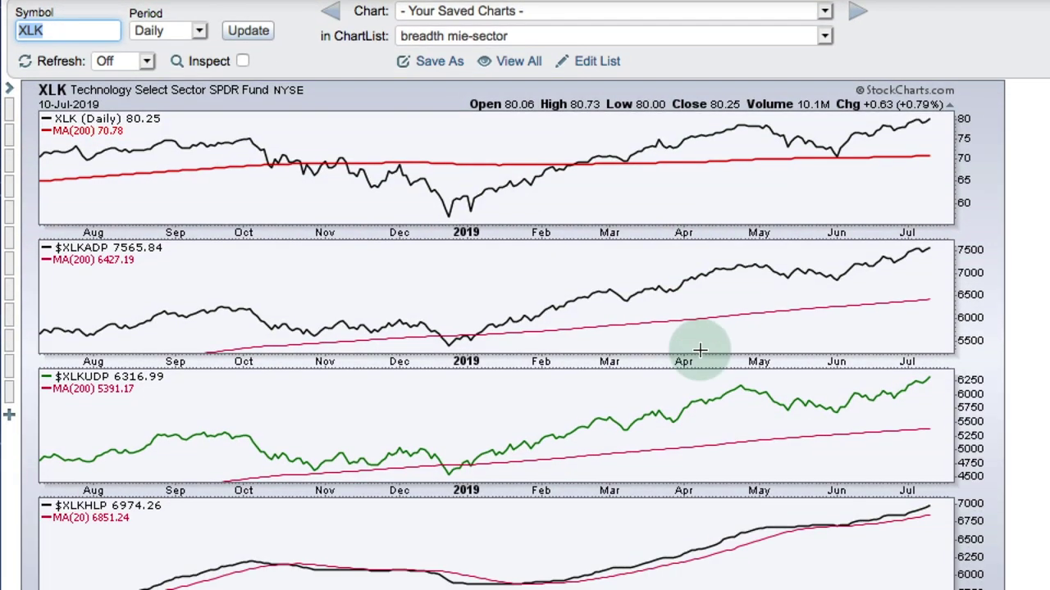
scroll(697, 349, up, 1)
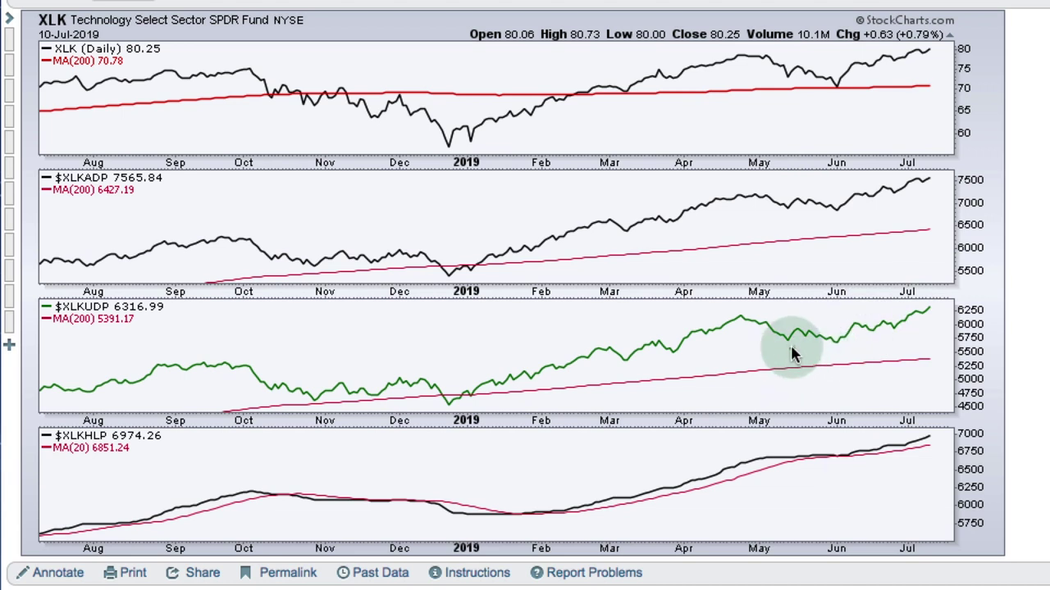
Mark the May–June flat stretch on the $XLKUDP, $XLKADP and XLK price panels.
drag(776, 342, 842, 345)
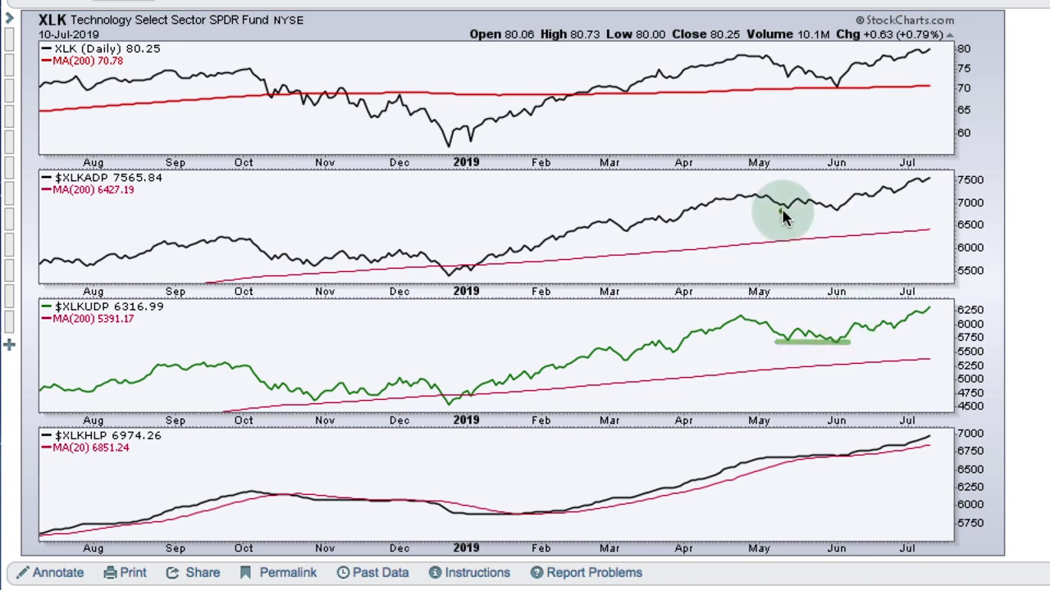
drag(780, 211, 841, 215)
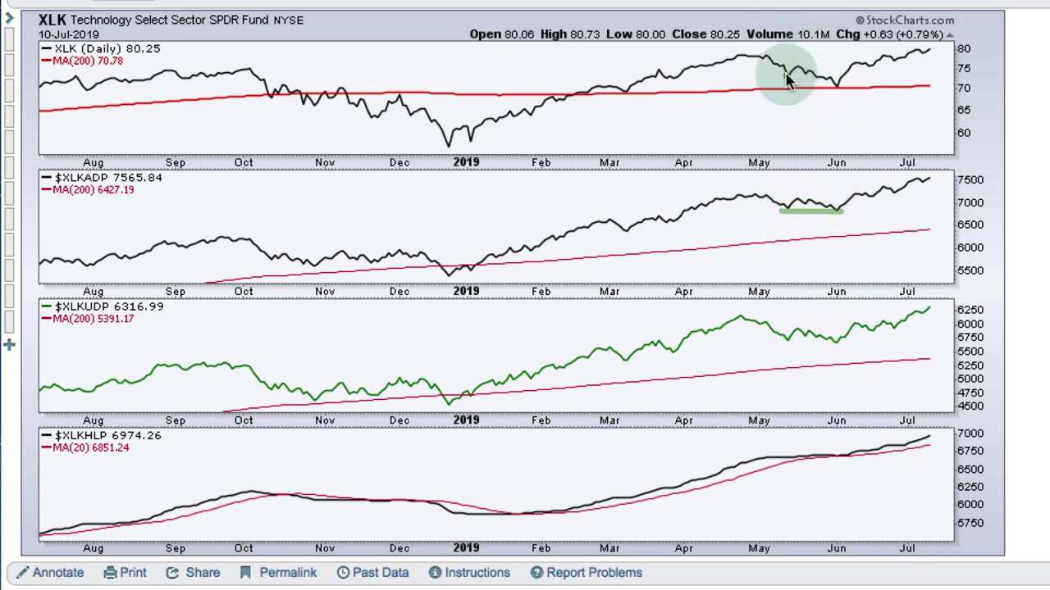
drag(784, 75, 837, 93)
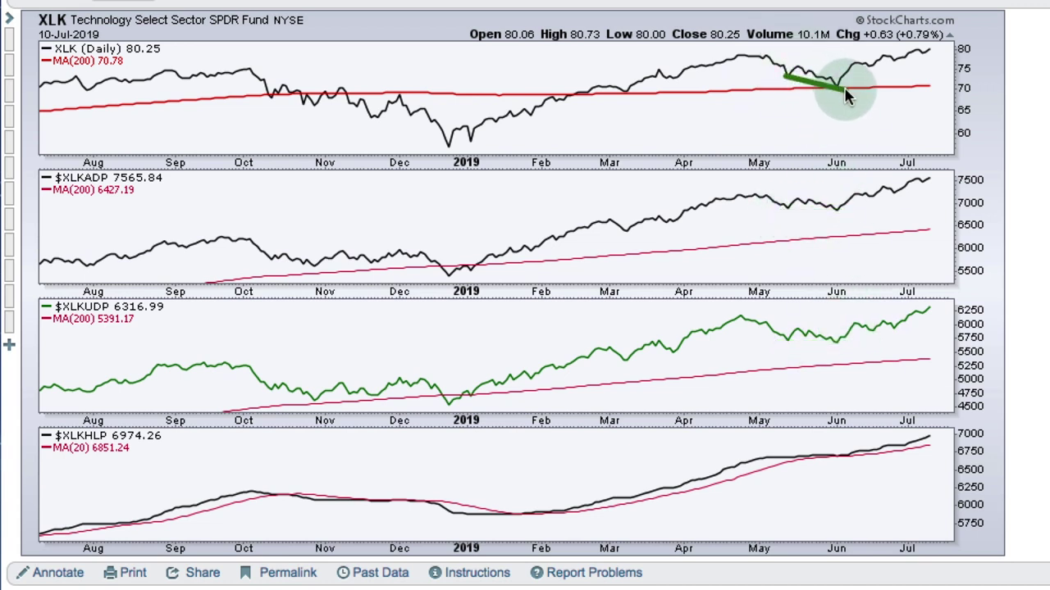
drag(841, 218, 780, 206)
Mark the June low and rebound on $XLKUDP, $XLKADP and the XLK price line.
click(823, 322)
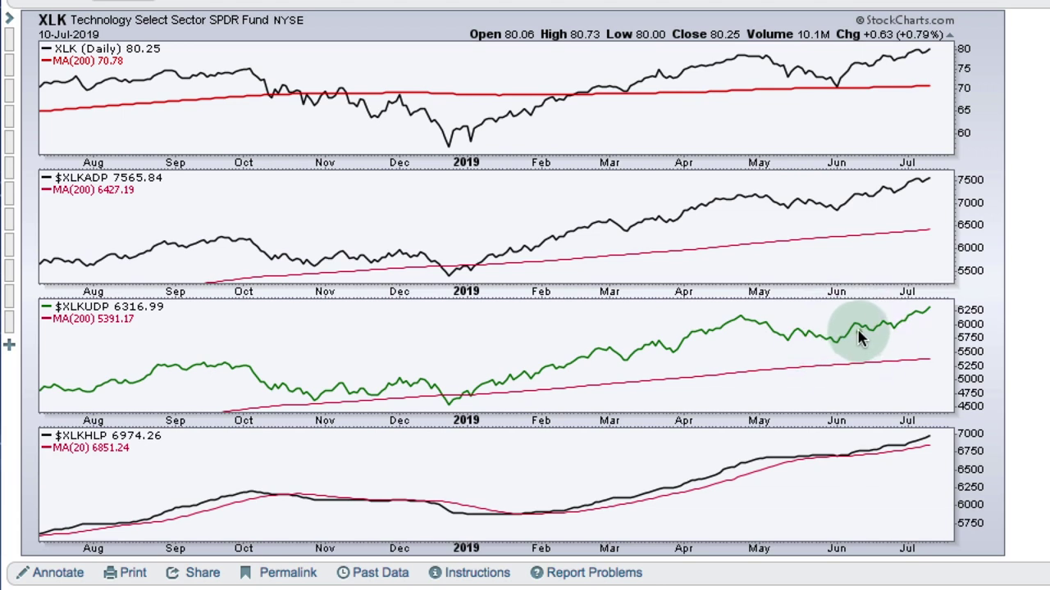
drag(848, 339, 859, 327)
drag(843, 213, 862, 199)
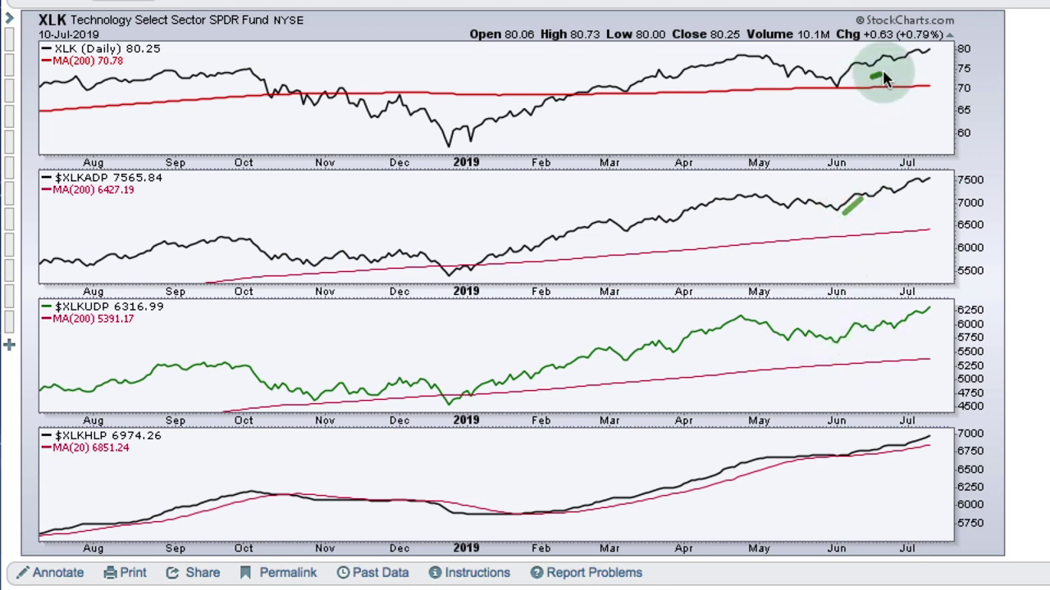
drag(882, 77, 930, 59)
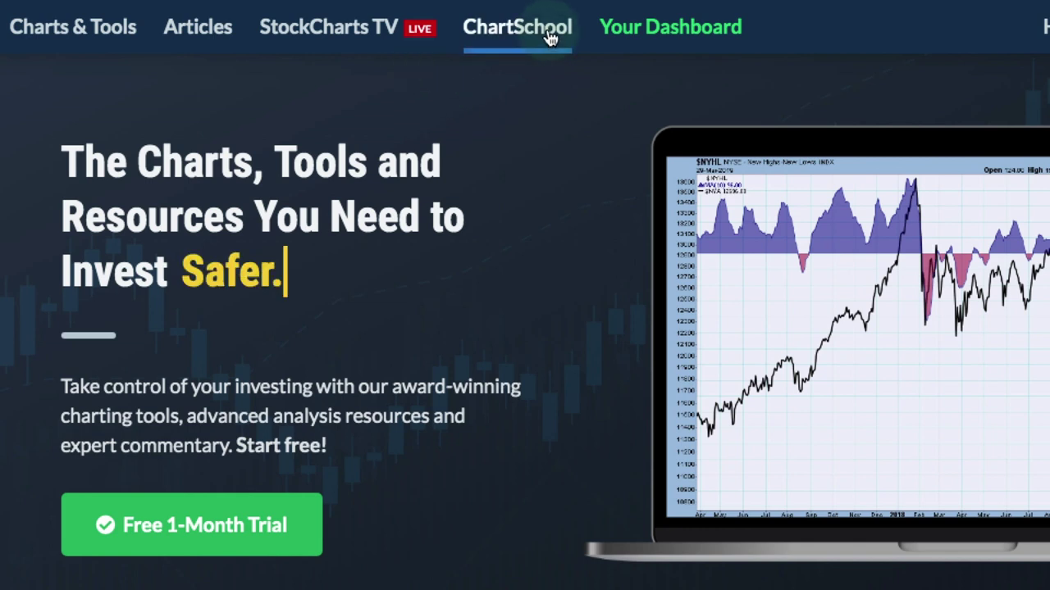
click(549, 37)
scroll(581, 283, down, 3)
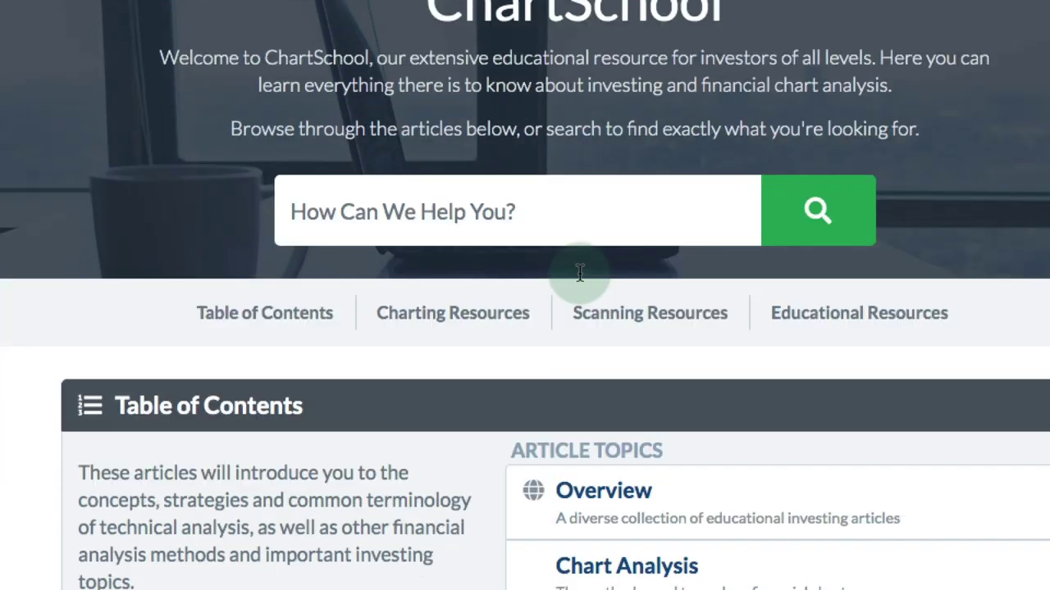
scroll(580, 275, down, 3)
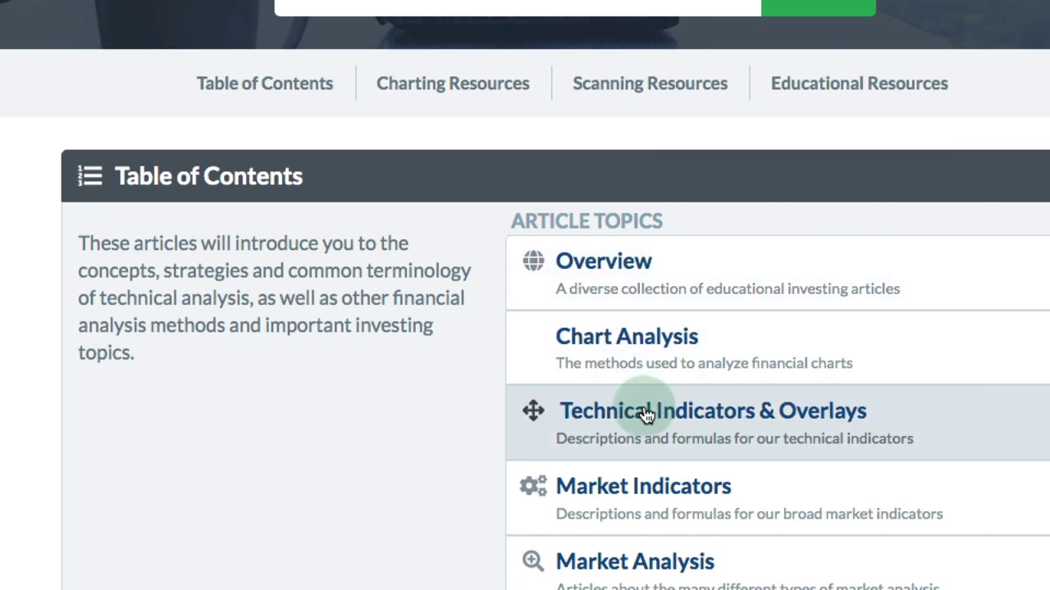
click(646, 414)
scroll(644, 412, down, 5)
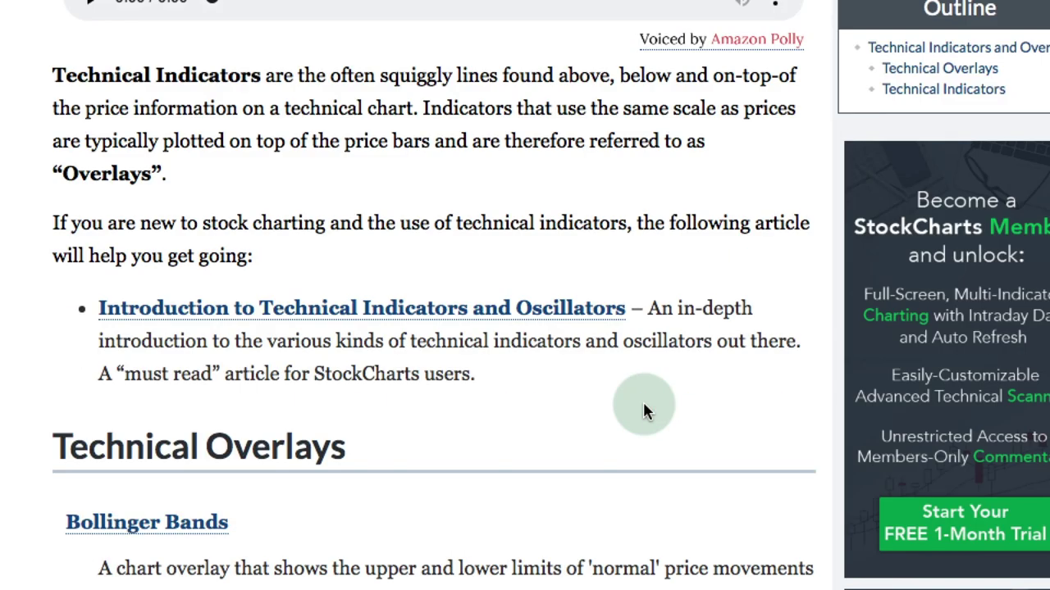
key(alt+Left)
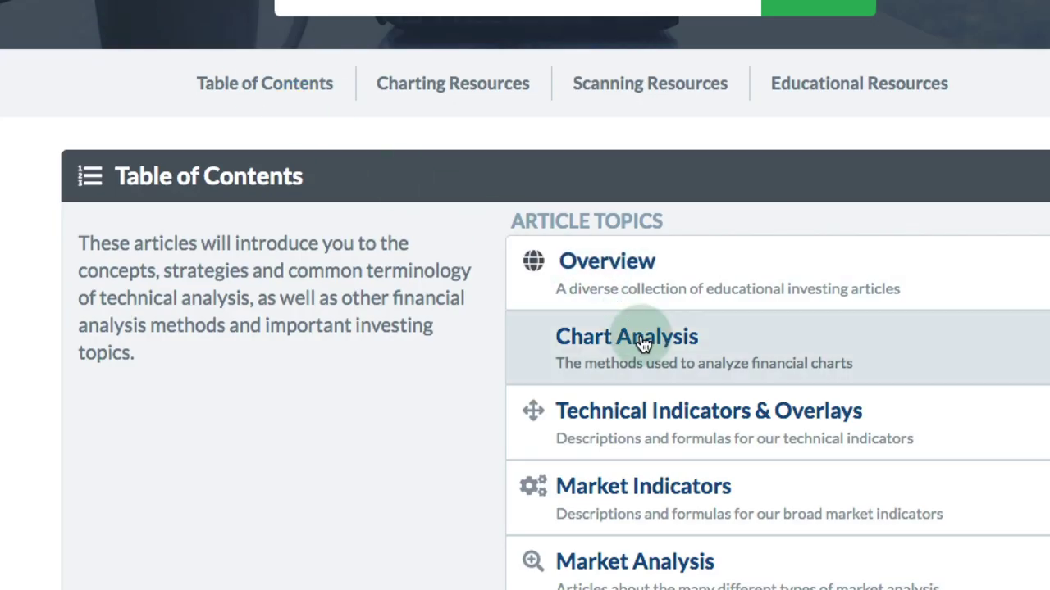
click(651, 465)
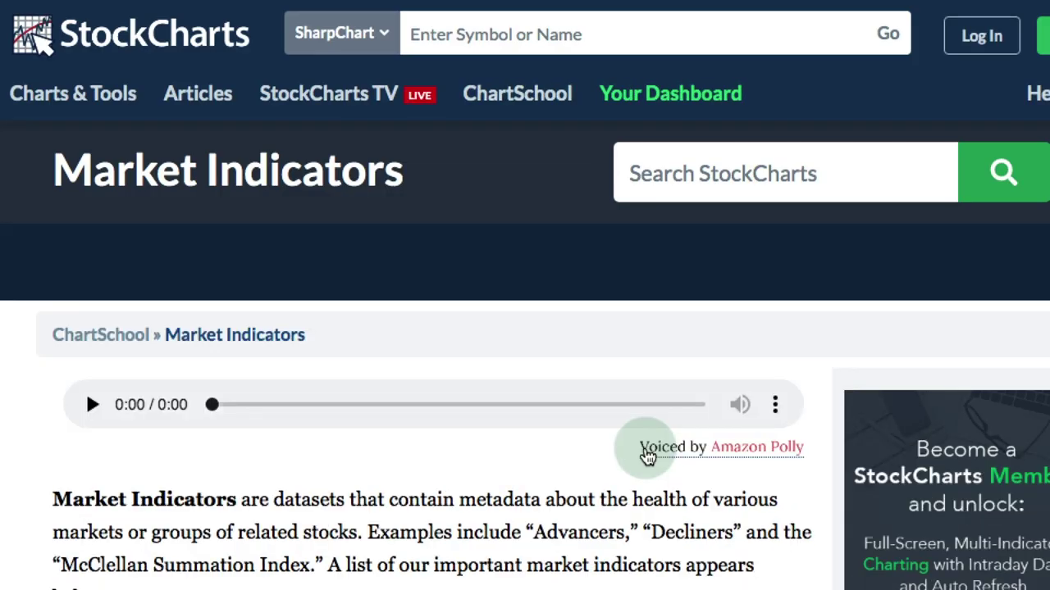
scroll(645, 452, down, 4)
scroll(644, 453, down, 4)
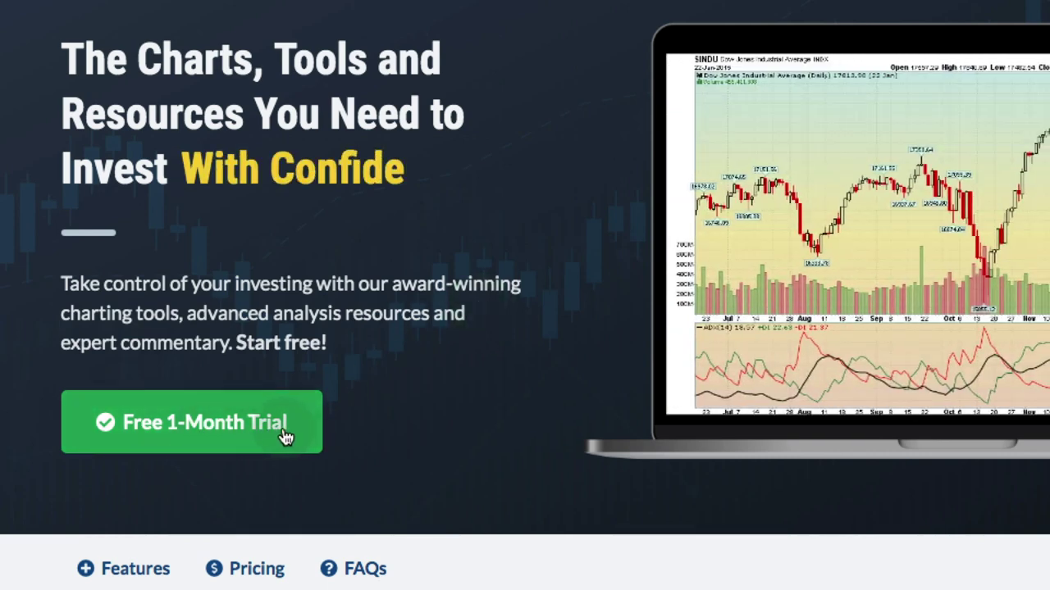
Open the Features page and scroll down past Award-Winning Charting to the ChartLists section.
scroll(434, 433, down, 1)
scroll(437, 435, down, 2)
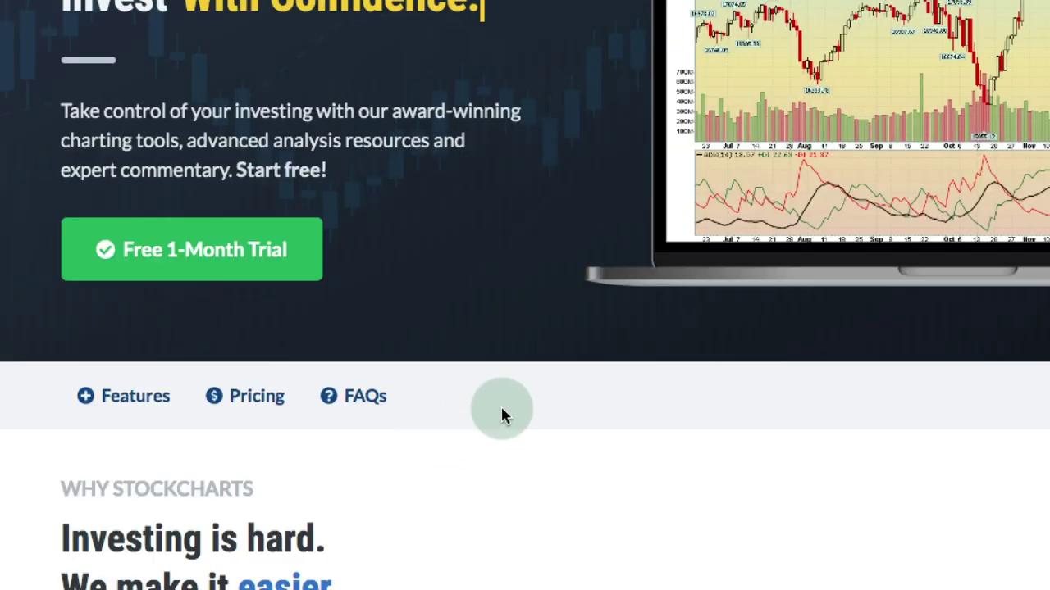
click(123, 400)
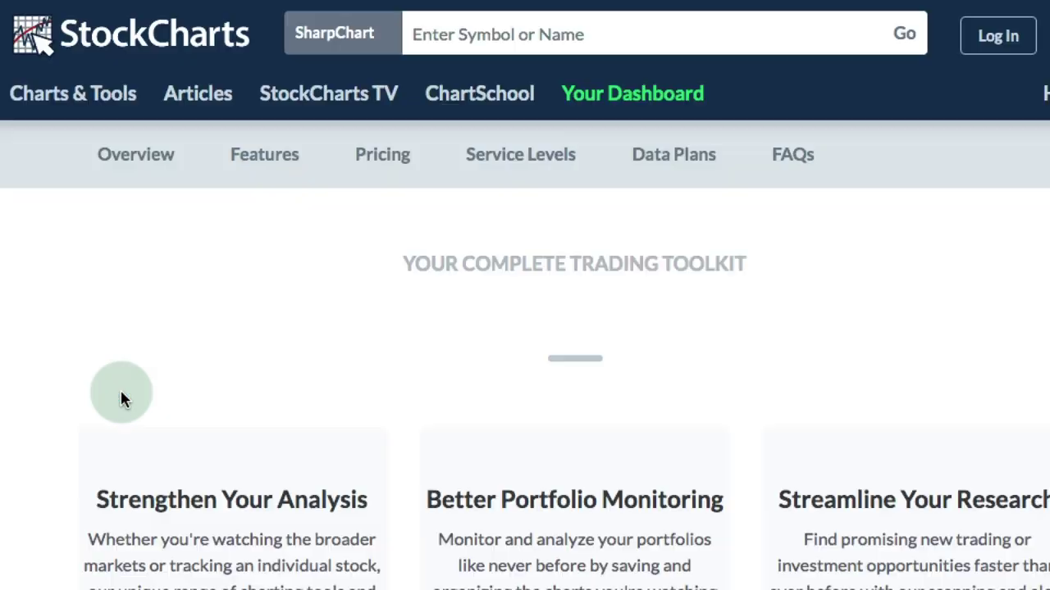
scroll(563, 426, down, 3)
scroll(563, 420, down, 1)
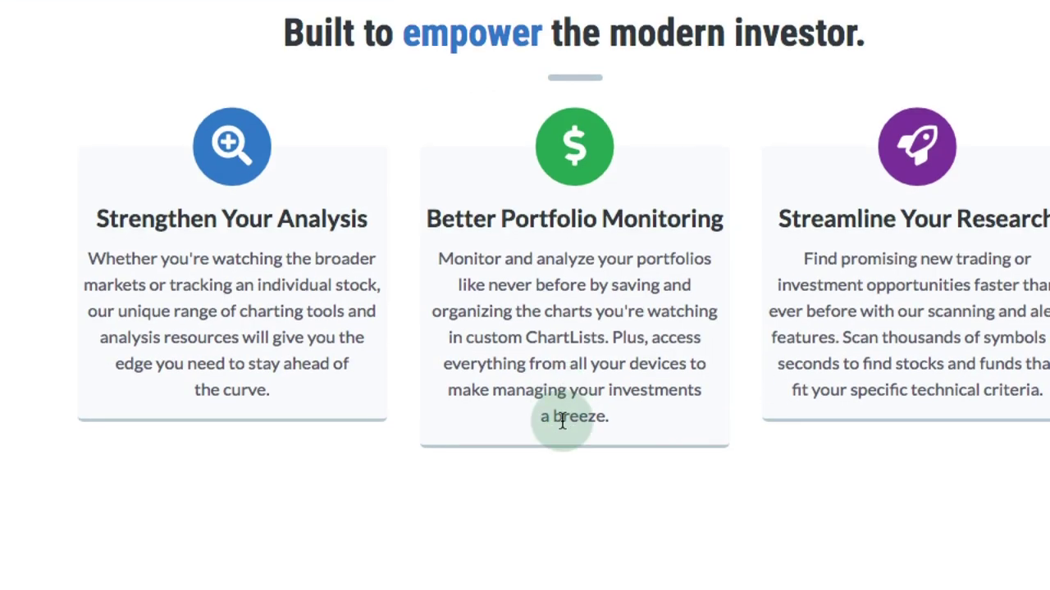
scroll(563, 420, up, 1)
scroll(561, 419, down, 1)
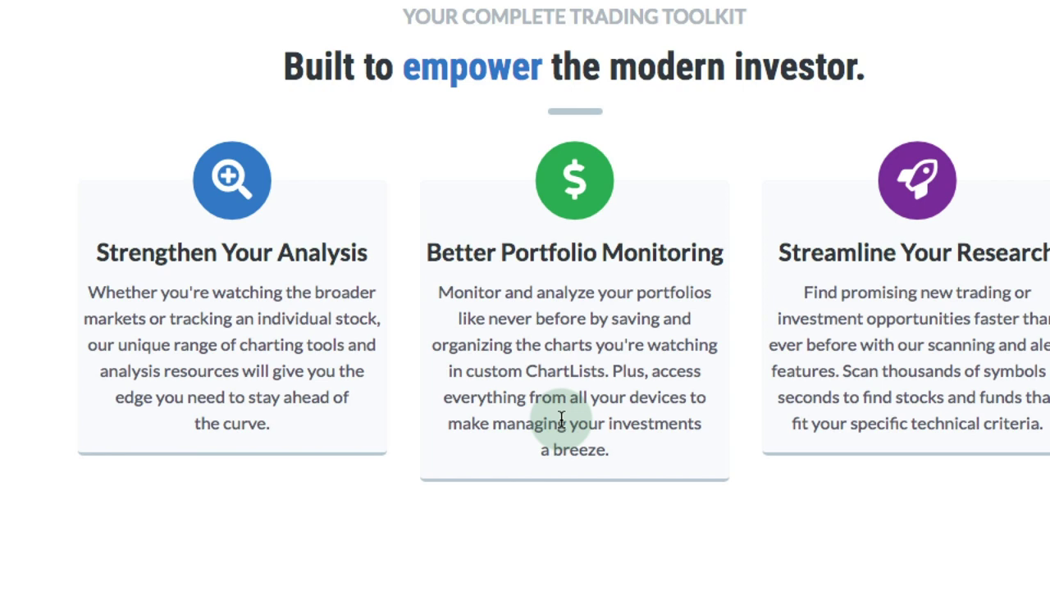
scroll(561, 420, down, 6)
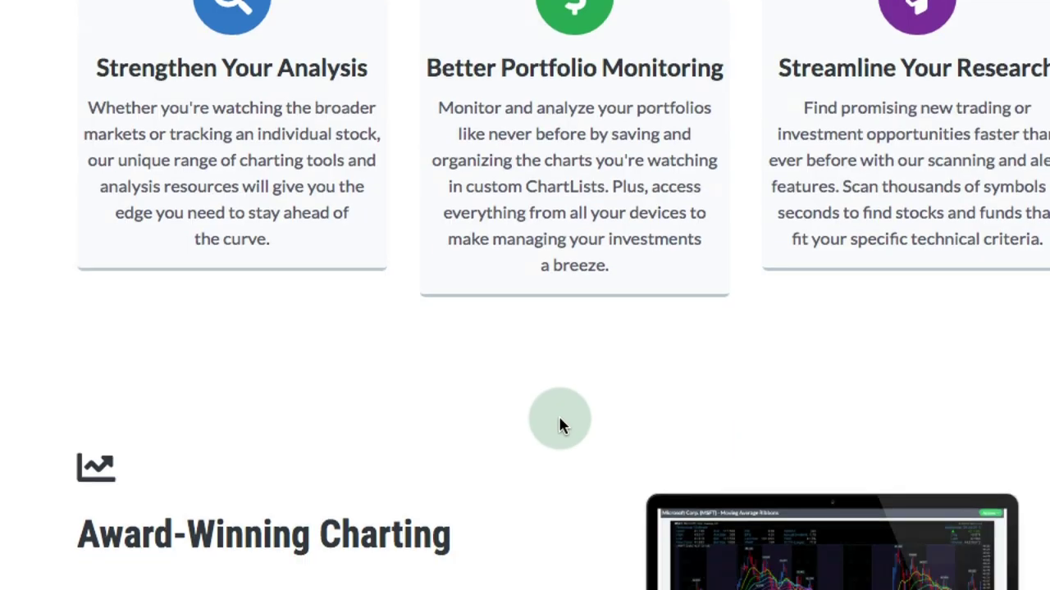
scroll(558, 418, down, 4)
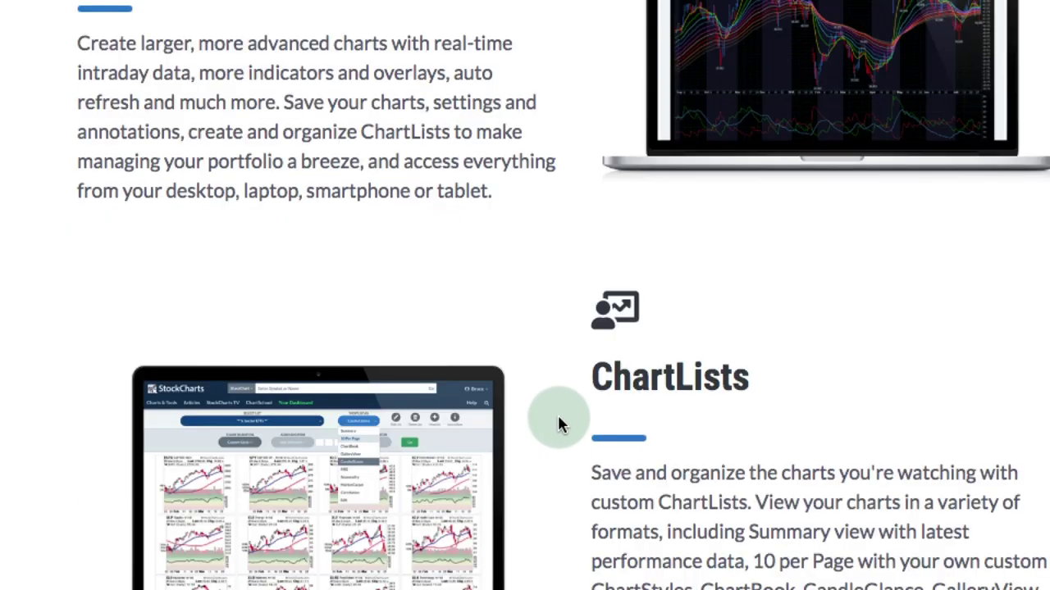